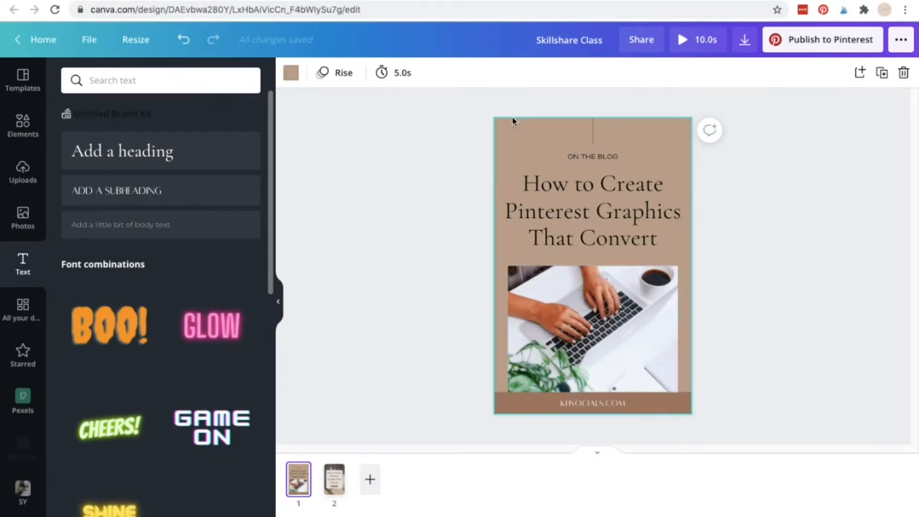
Examine the background colour choices for the first page, including the brand palette and the custom colour picker.
left_click(291, 74)
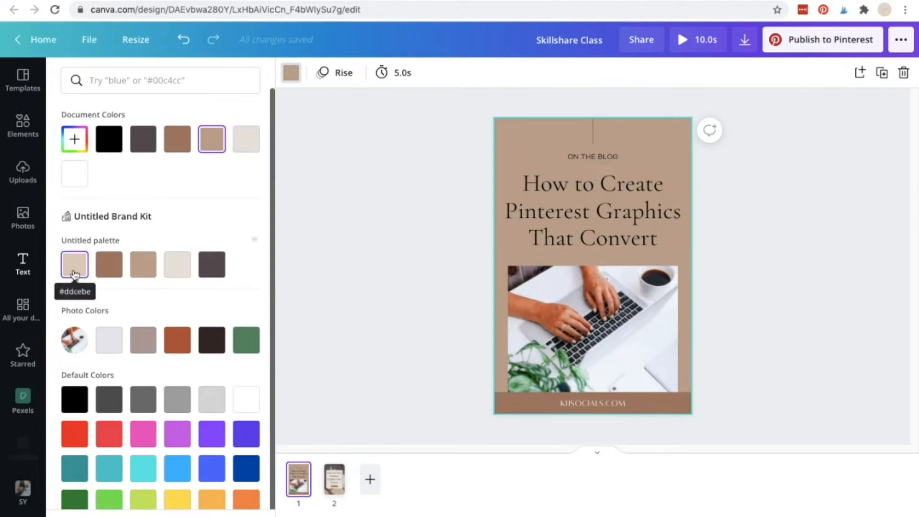
left_click(75, 139)
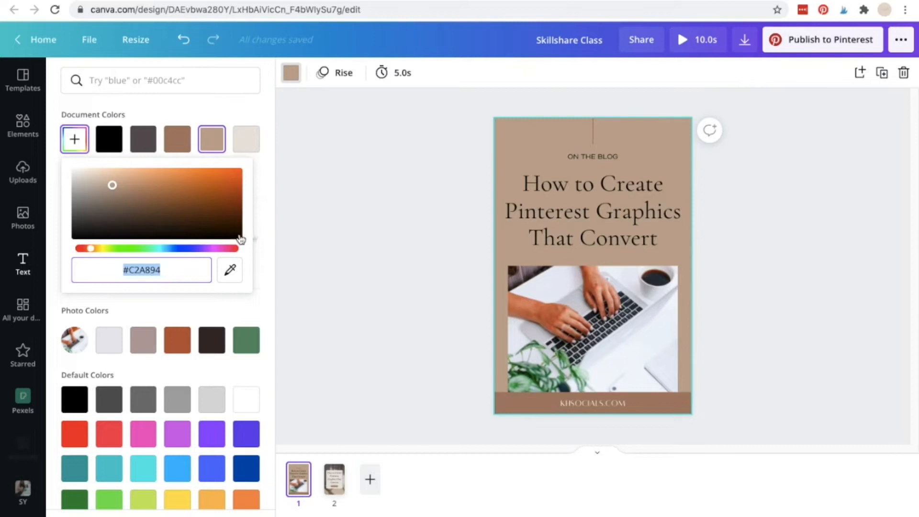
left_click(302, 254)
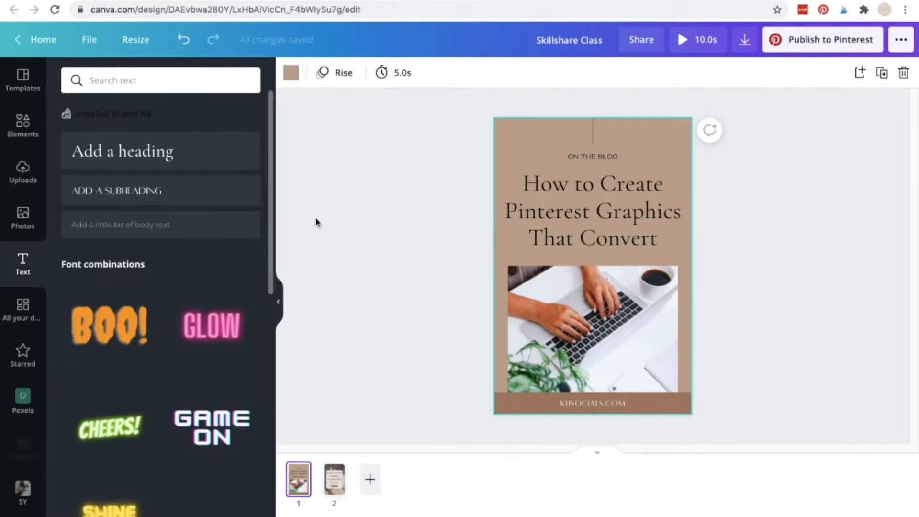
left_click(290, 74)
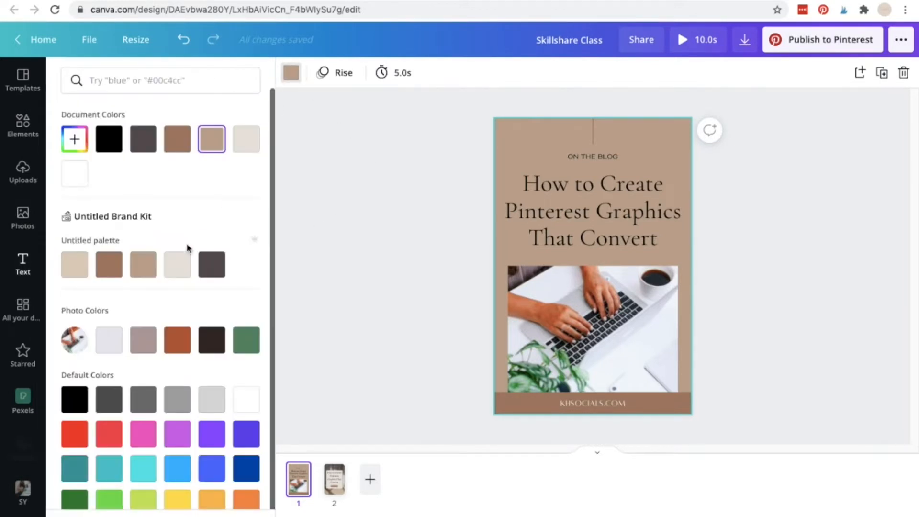
left_click(524, 142)
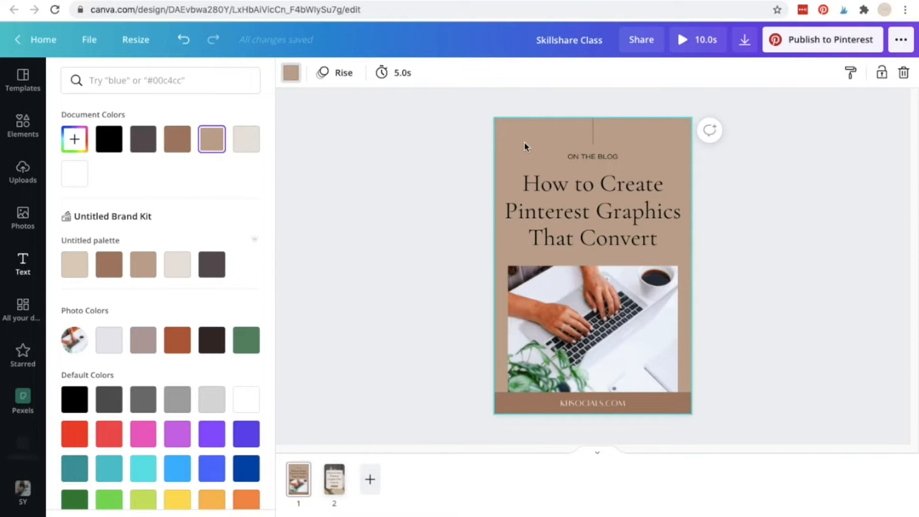
Inspect the first page's footer bar, website text, title and "ON THE BLOG" label to compare their colours and fonts.
left_click(516, 404)
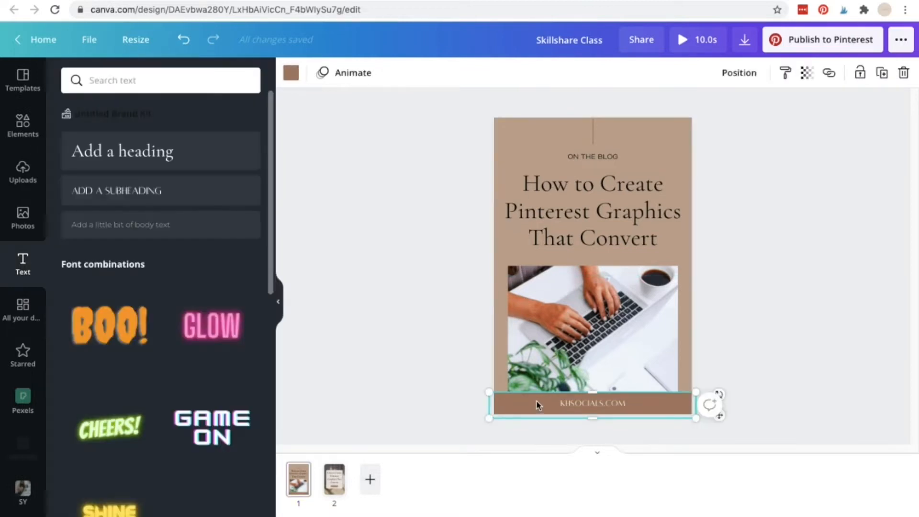
left_click(591, 404)
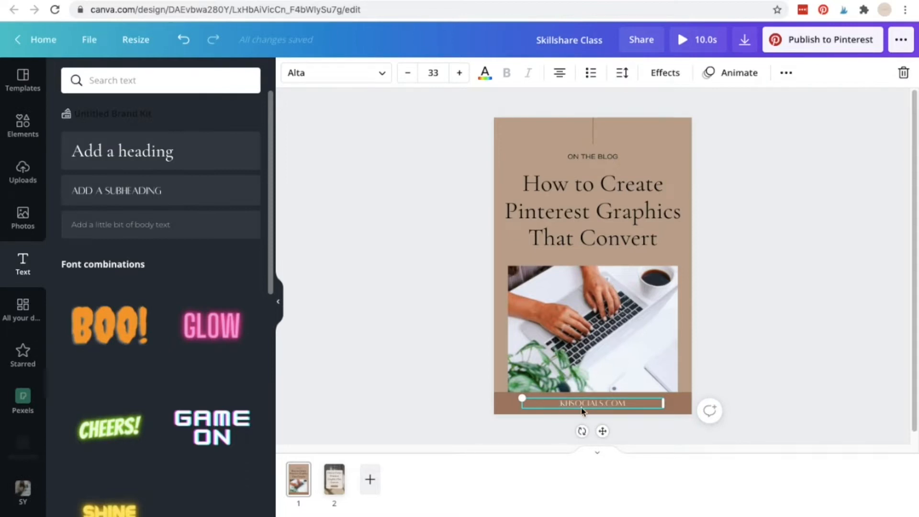
left_click(562, 216)
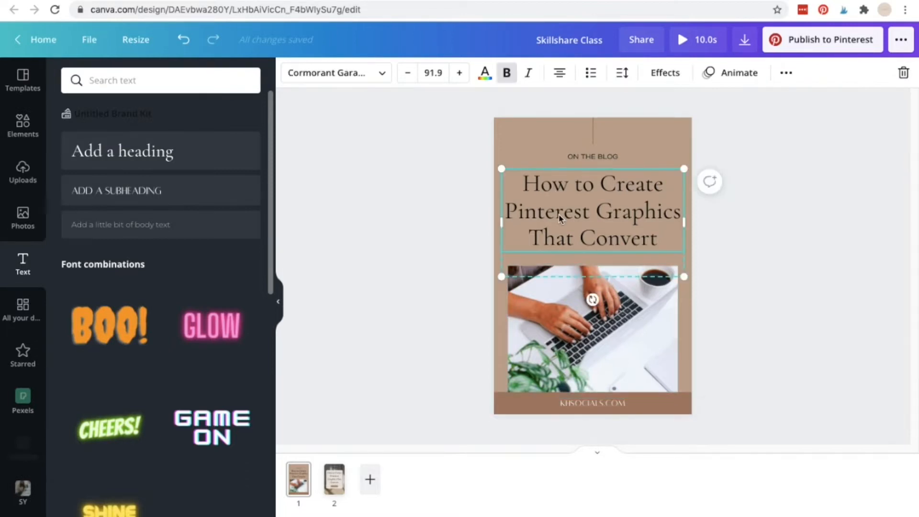
left_click(590, 157)
left_click(568, 224)
left_click(594, 157)
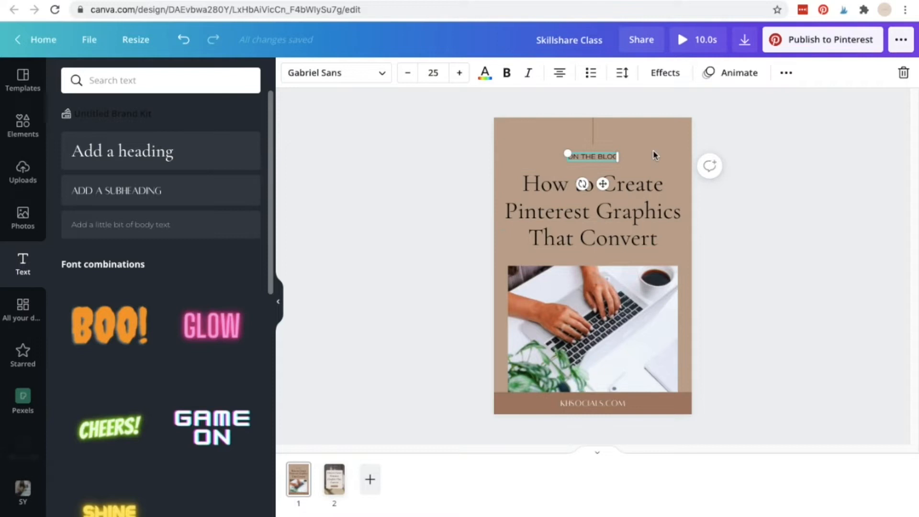
left_click(642, 223)
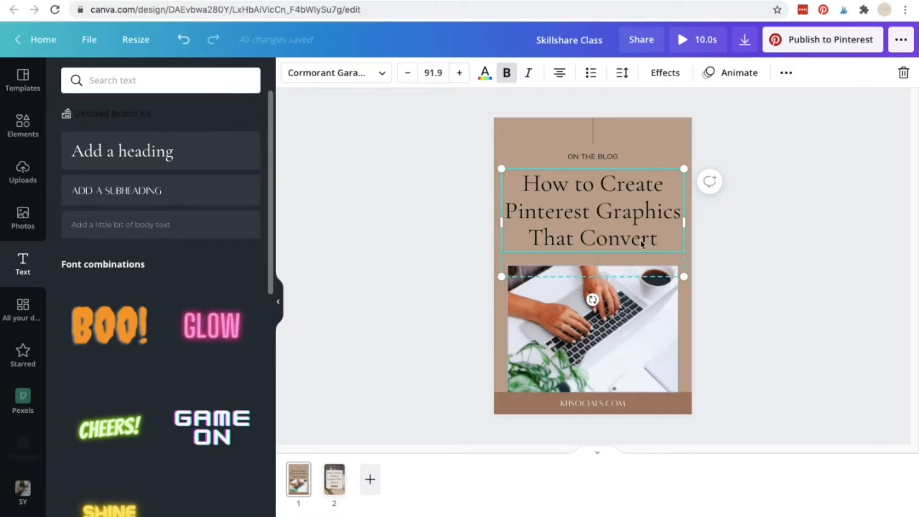
left_click(602, 158)
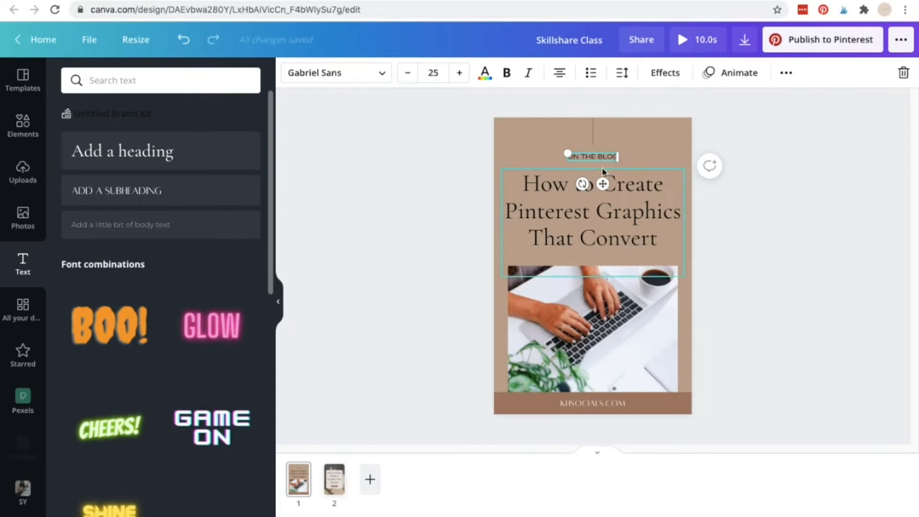
left_click(645, 134)
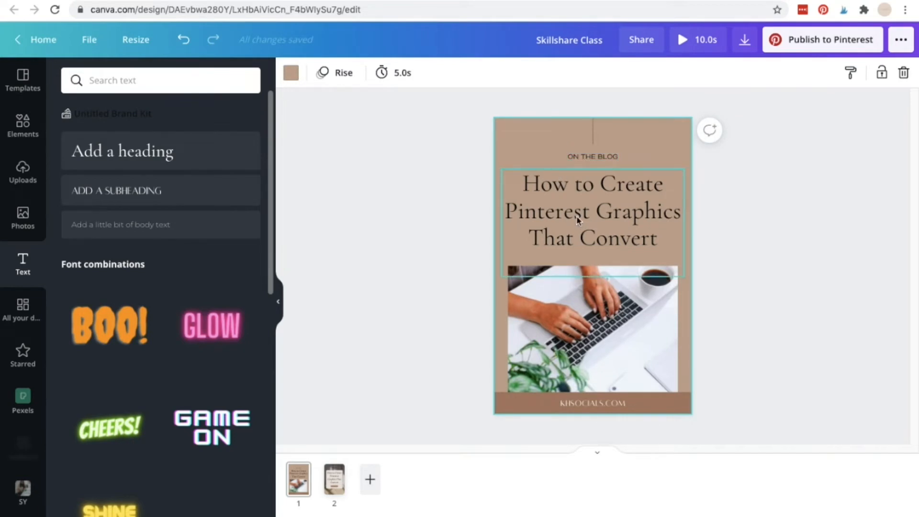
Inspect the second page's "READ MORE" button, title, website text and background photo.
left_click(335, 483)
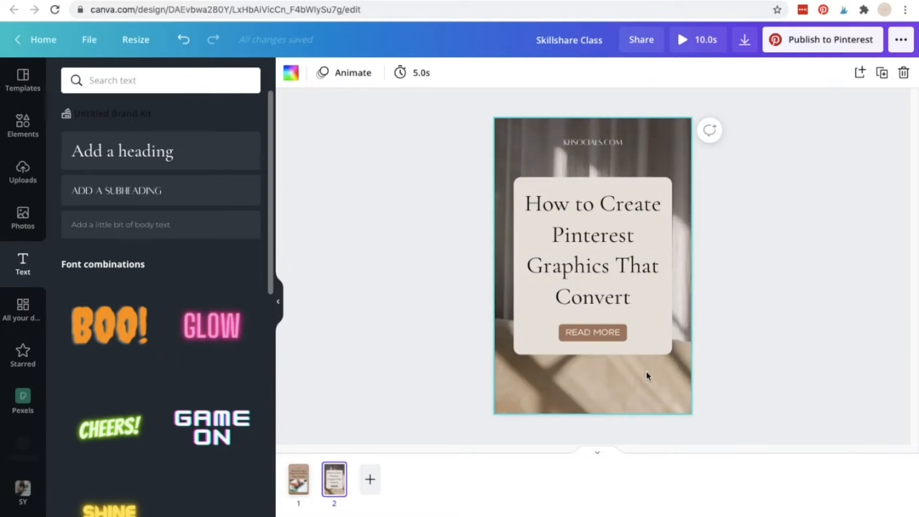
left_click(622, 340)
left_click(597, 279)
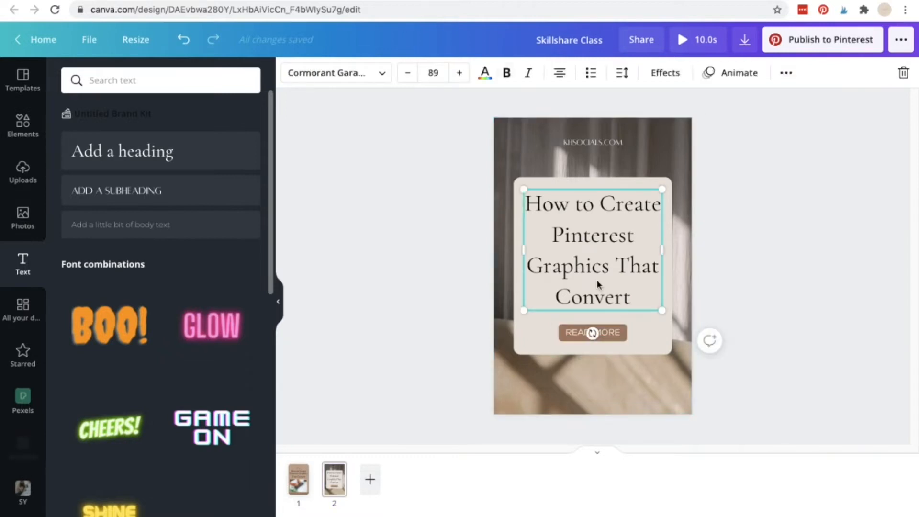
left_click(594, 142)
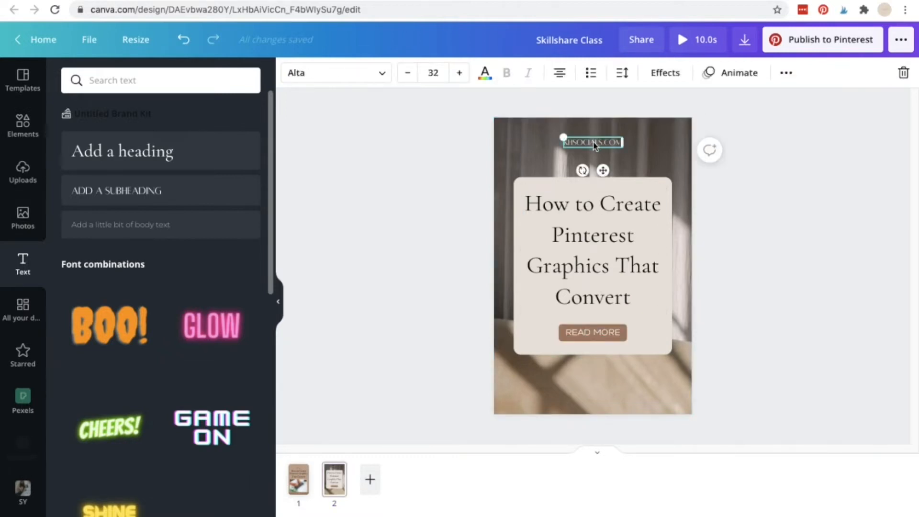
left_click(529, 145)
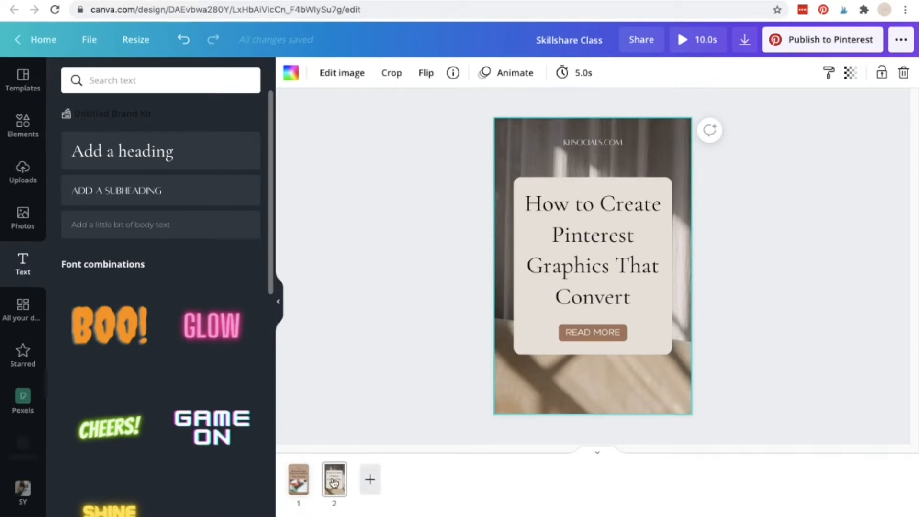
Compare the layouts of the first and second pin pages, finishing on the first page.
left_click(300, 485)
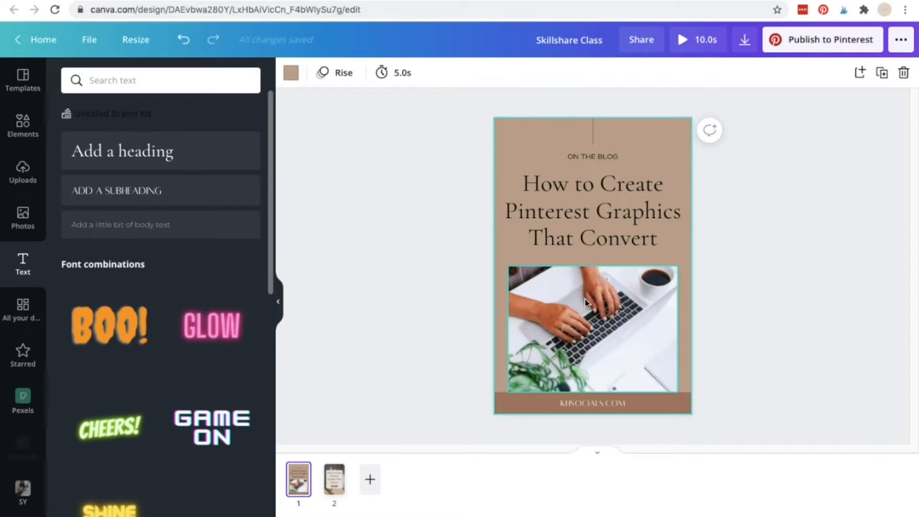
left_click(332, 498)
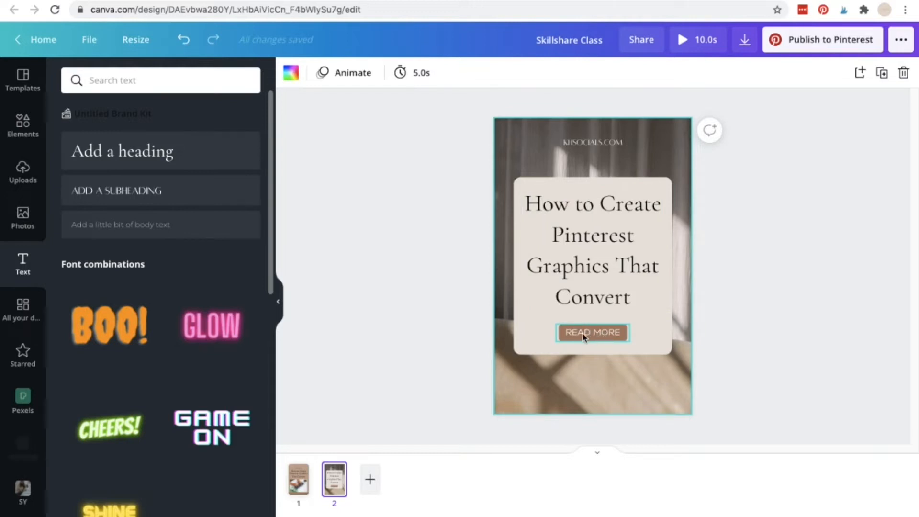
left_click(298, 484)
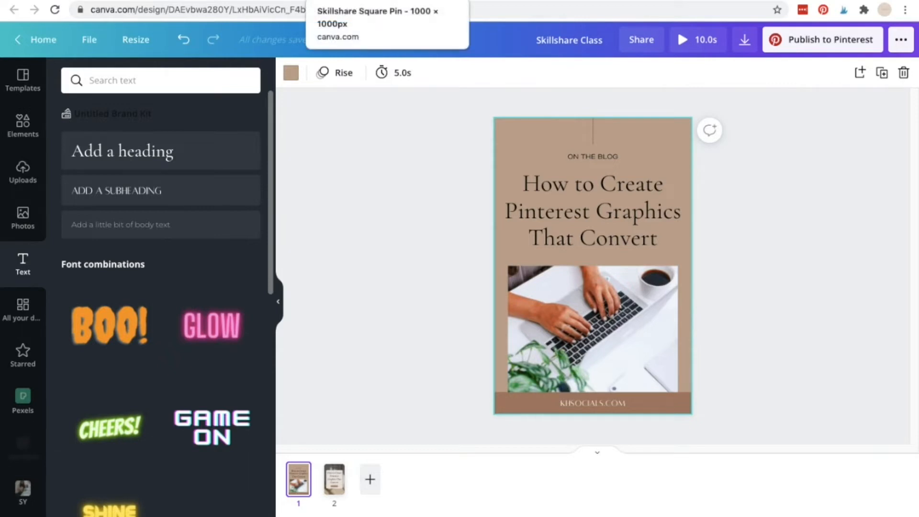
Check the custom resize dimensions of the long pin, square pin and standard Pinterest pin designs.
left_click(392, 1)
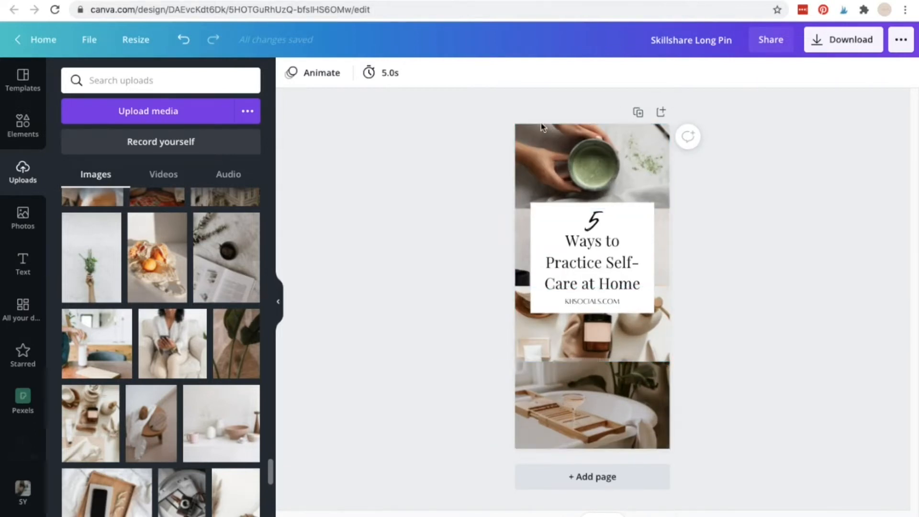
left_click(136, 42)
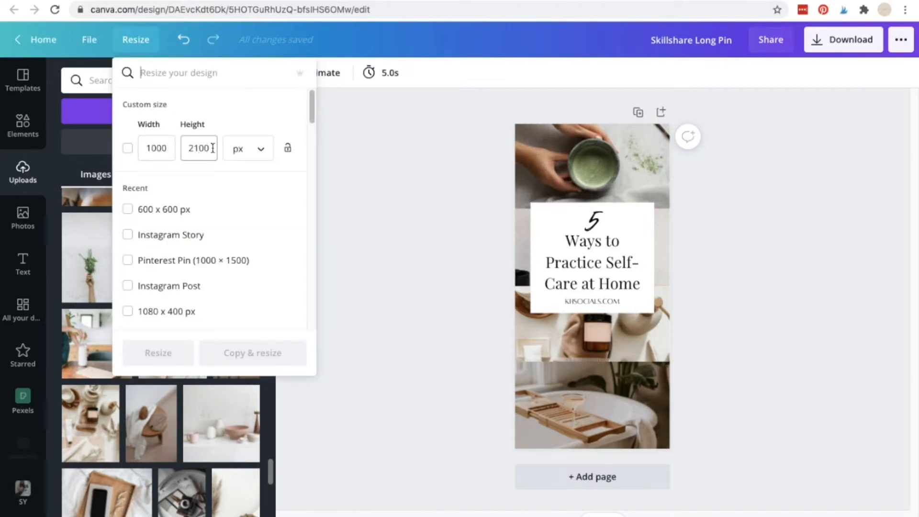
left_click(720, 230)
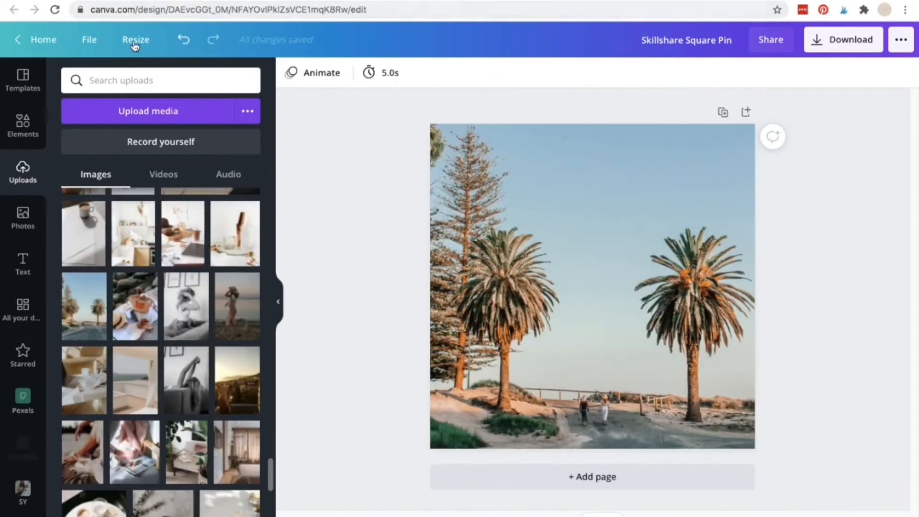
left_click(137, 42)
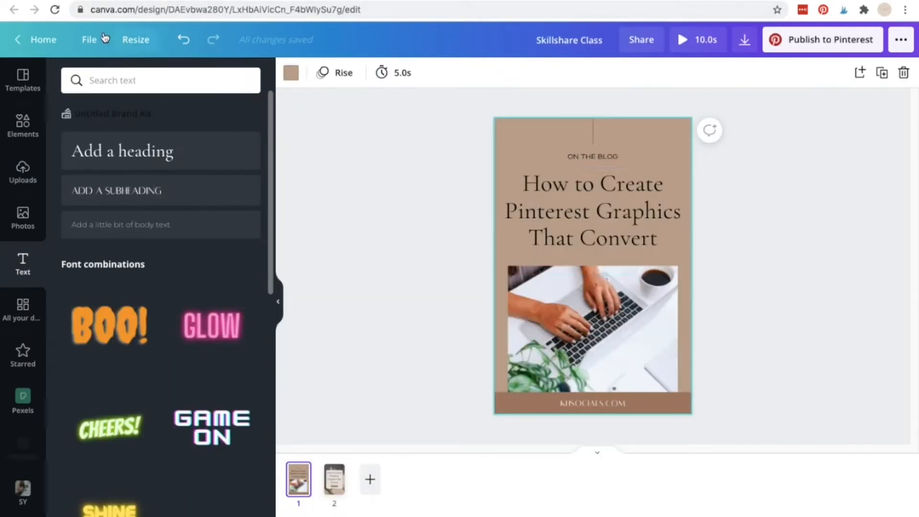
left_click(136, 39)
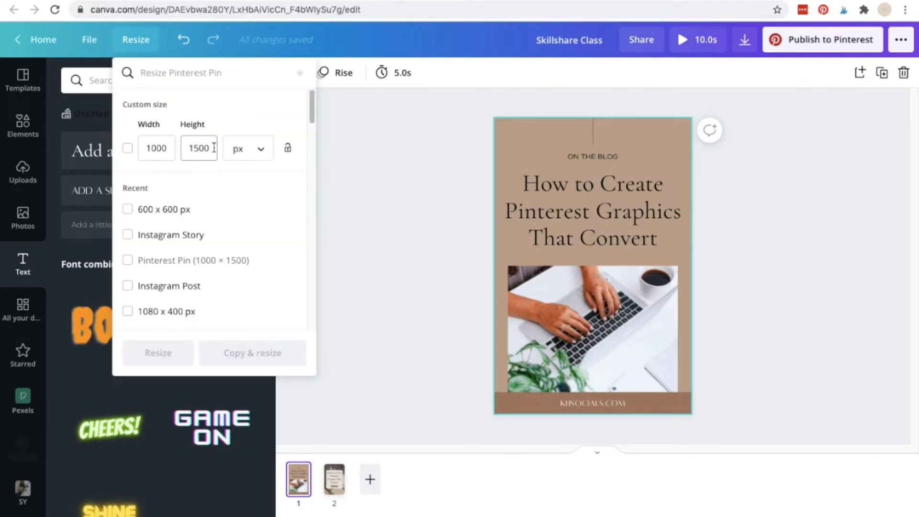
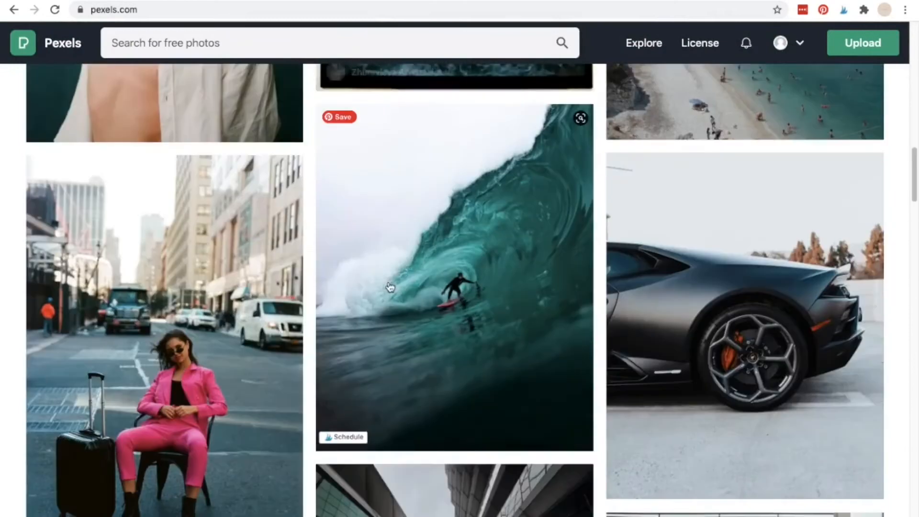
Browse the trending free stock photos on Pexels and open its free videos section.
scroll(391, 287, "down", 6)
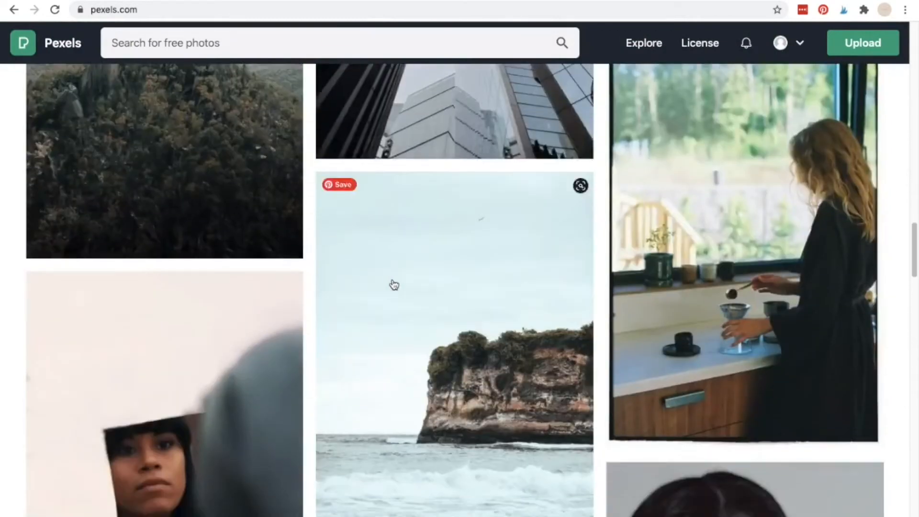
scroll(392, 284, "up", 20)
scroll(392, 281, "up", 10)
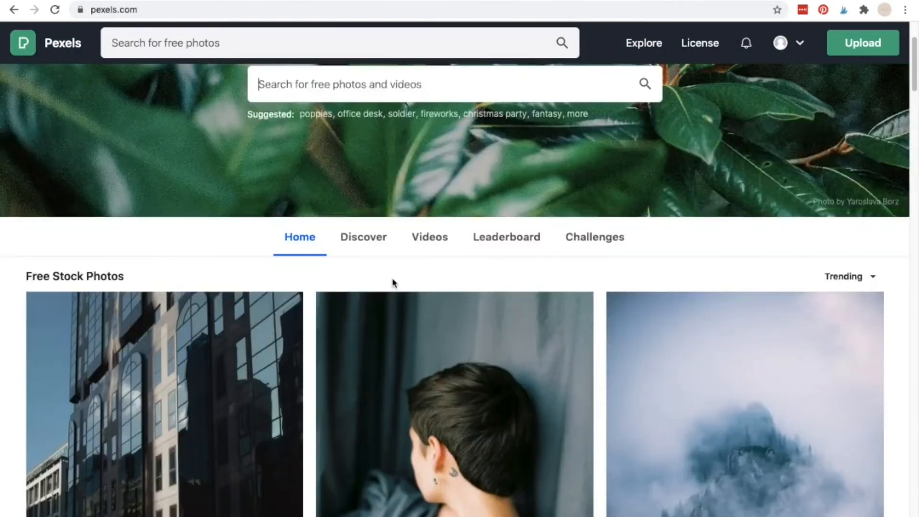
left_click(430, 259)
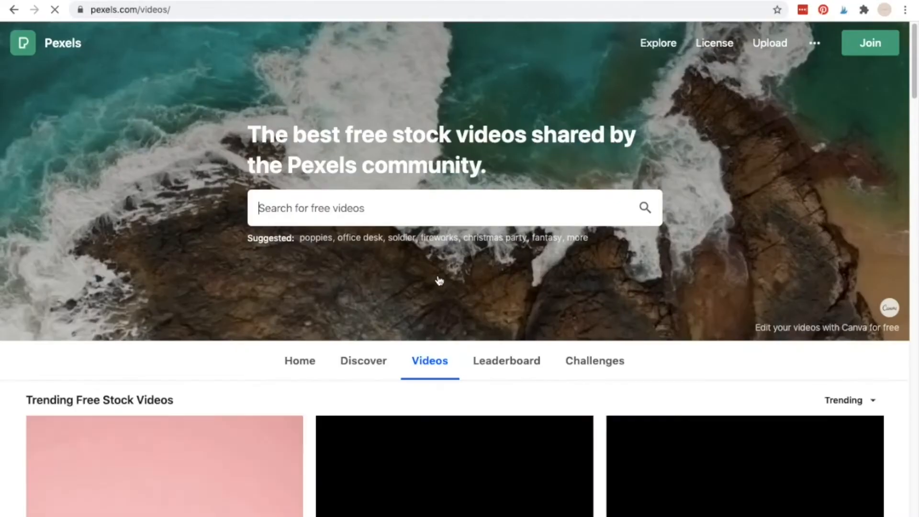
scroll(438, 277, "down", 5)
scroll(439, 278, "down", 3)
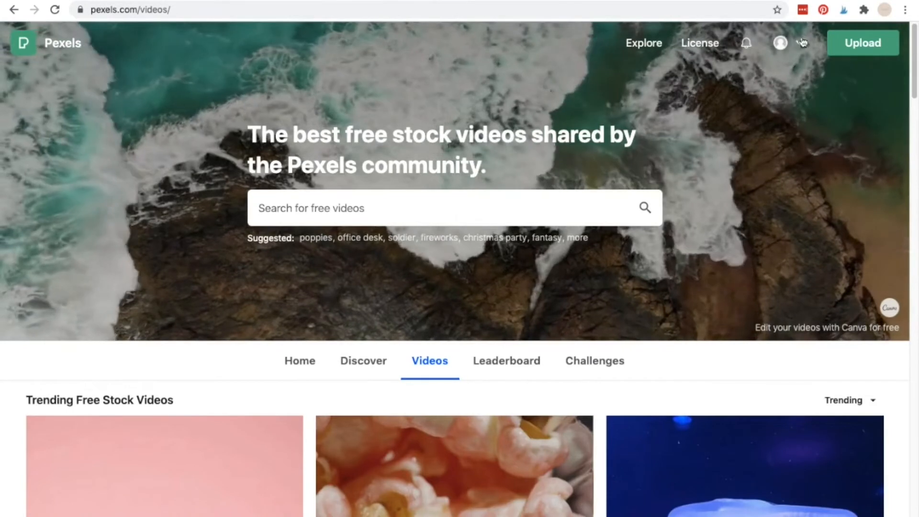
Open the account's own Pexels collections and view the likes and downloads collections.
left_click(799, 46)
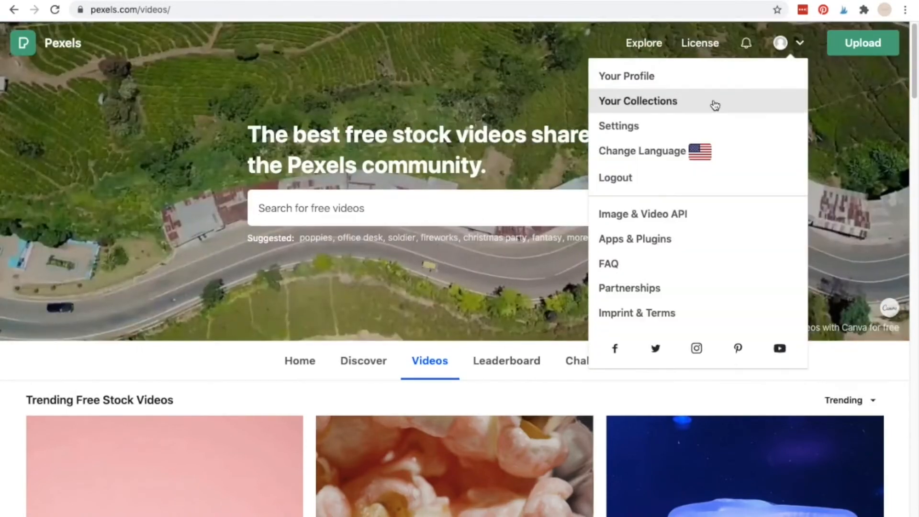
left_click(632, 111)
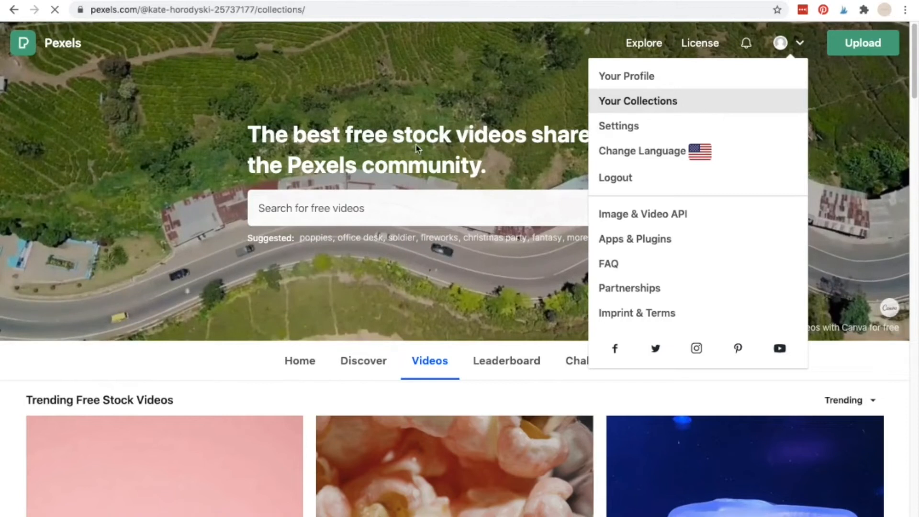
scroll(91, 273, "down", 2)
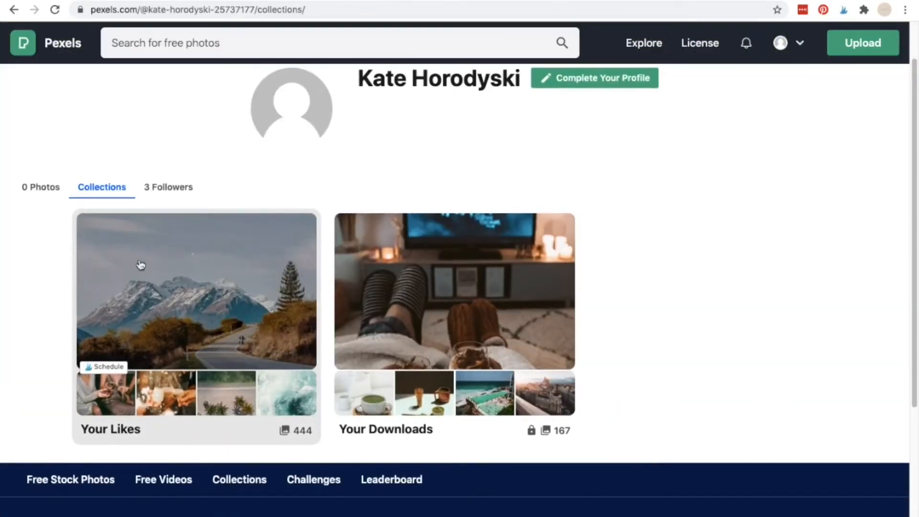
scroll(230, 301, "up", 2)
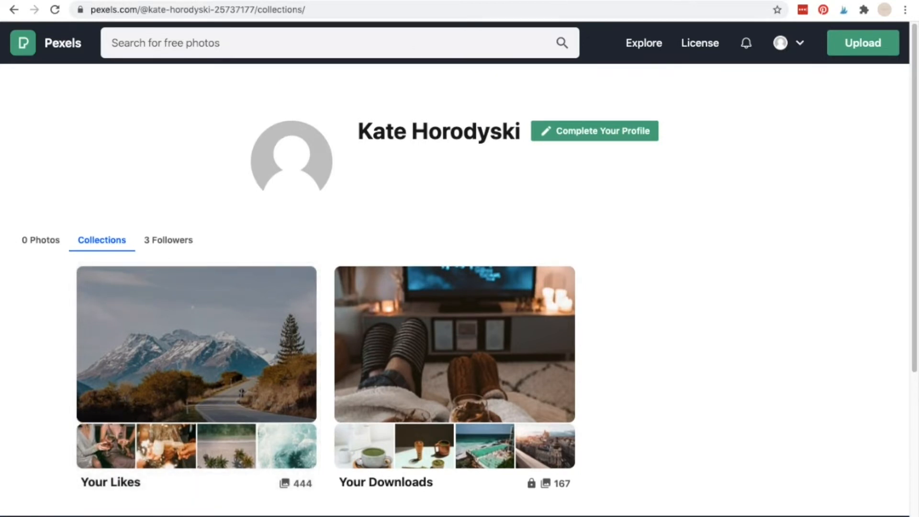
Switch to Unsplash and browse the editorial photos on its home page.
left_click(425, 0)
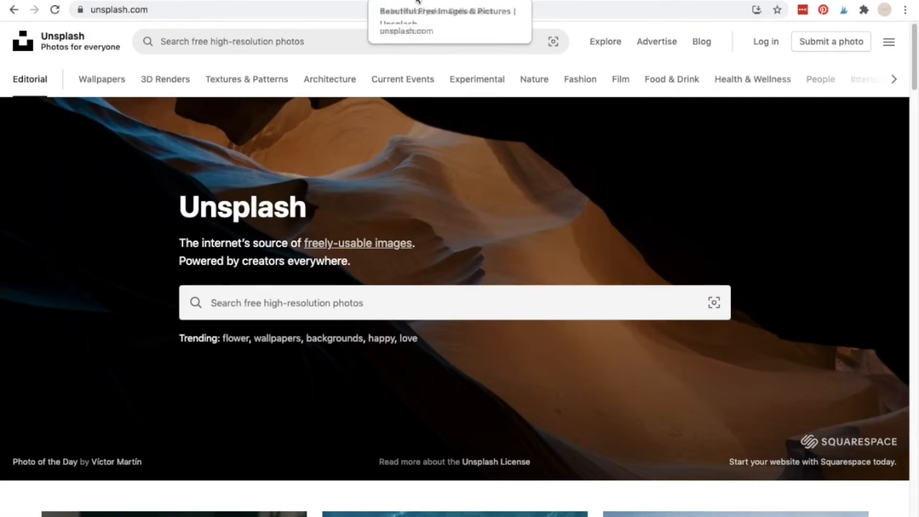
scroll(445, 177, "down", 1)
scroll(444, 177, "down", 10)
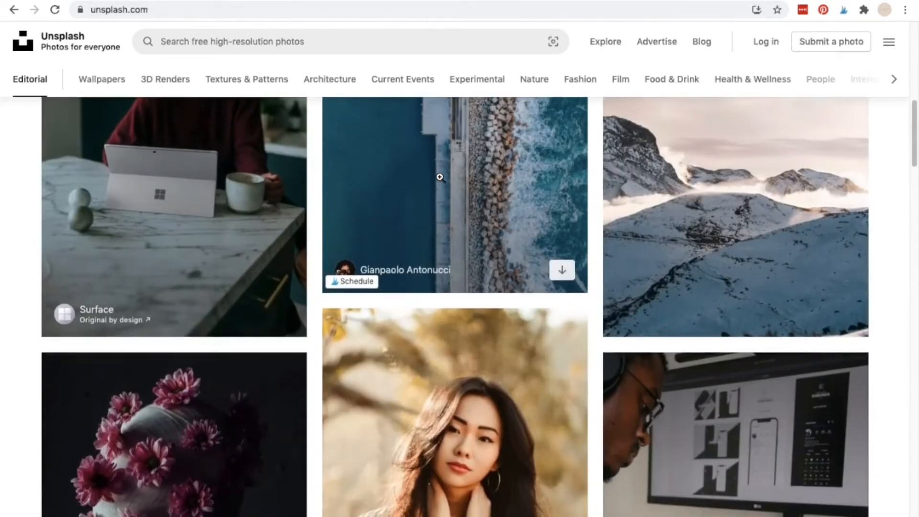
Switch from Unsplash to the Haute Stock site and look over the membership introduction on its home page.
scroll(439, 177, "up", 5)
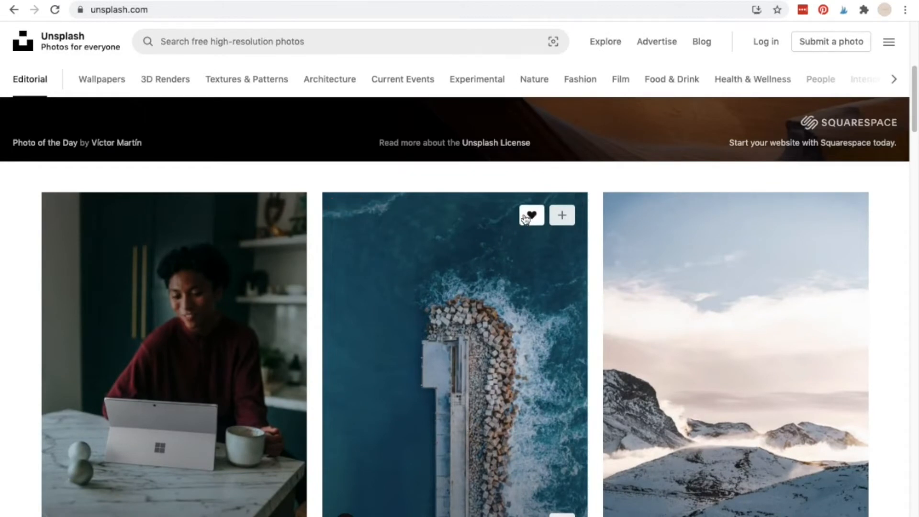
scroll(501, 204, "up", 7)
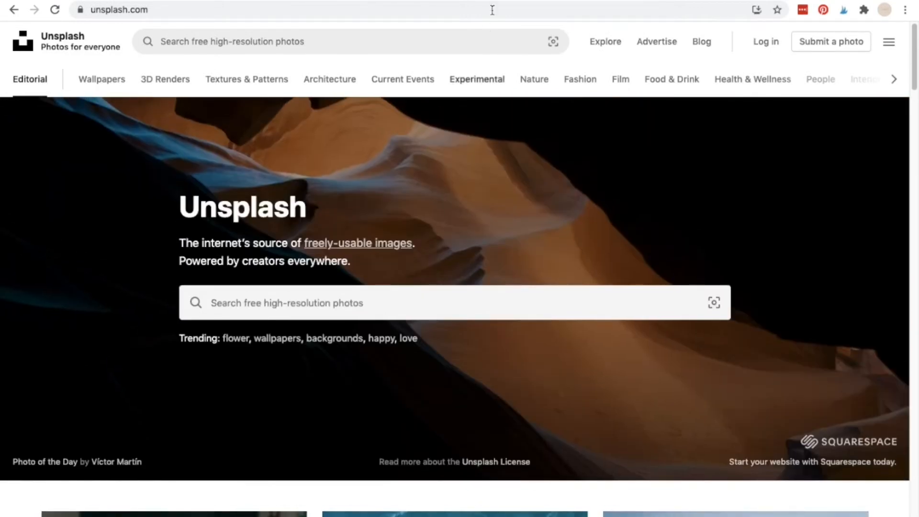
left_click(479, 1)
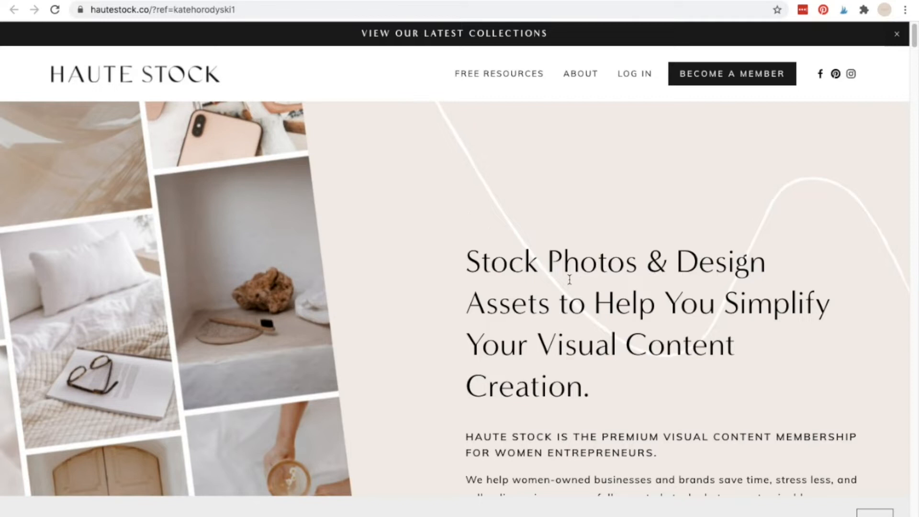
scroll(569, 279, "down", 5)
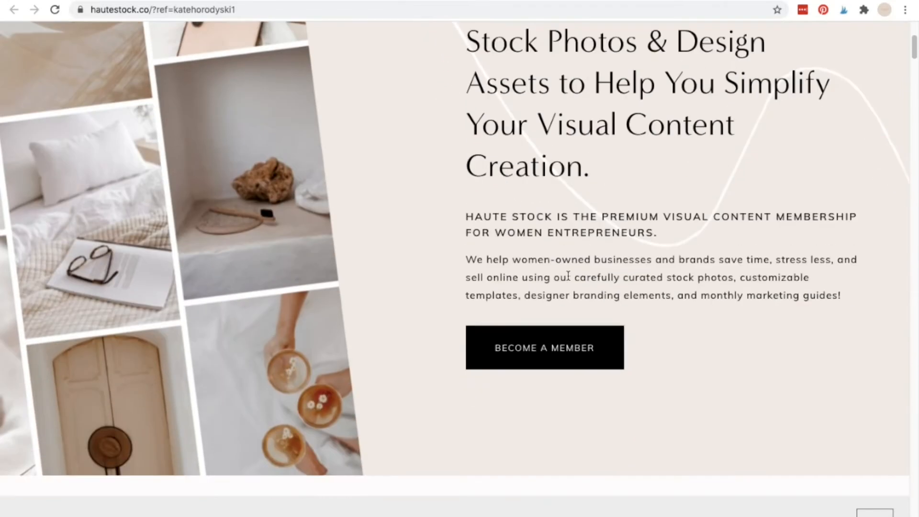
scroll(569, 272, "up", 3)
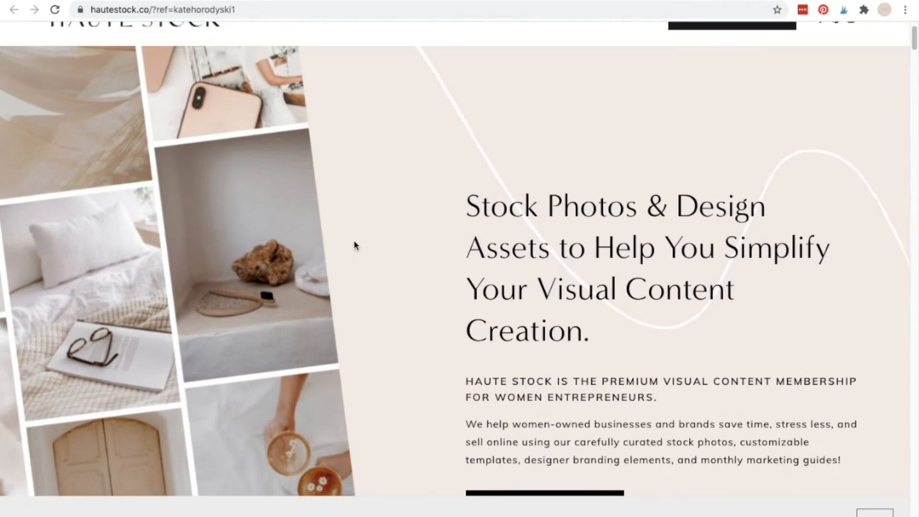
scroll(276, 248, "up", 2)
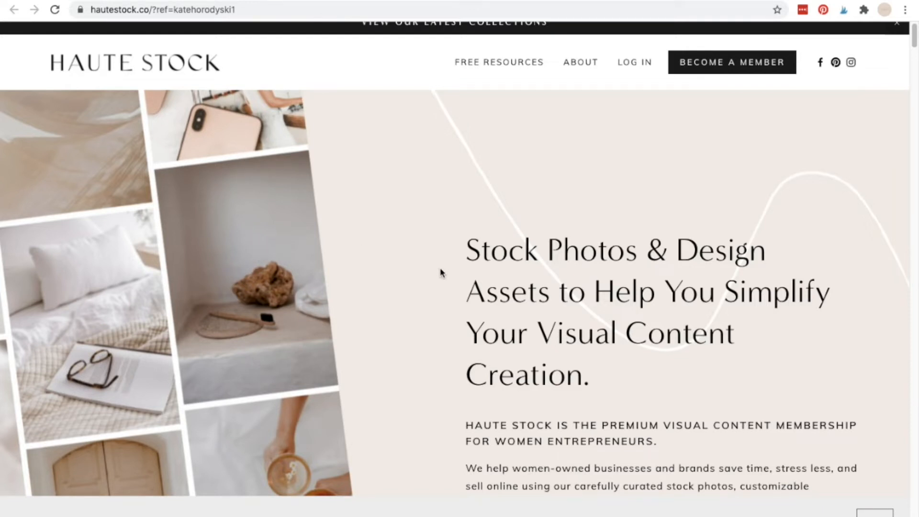
Switch to the Moyo Studio site and view the design tools and mockups on its home page.
mouse_move(496, 64)
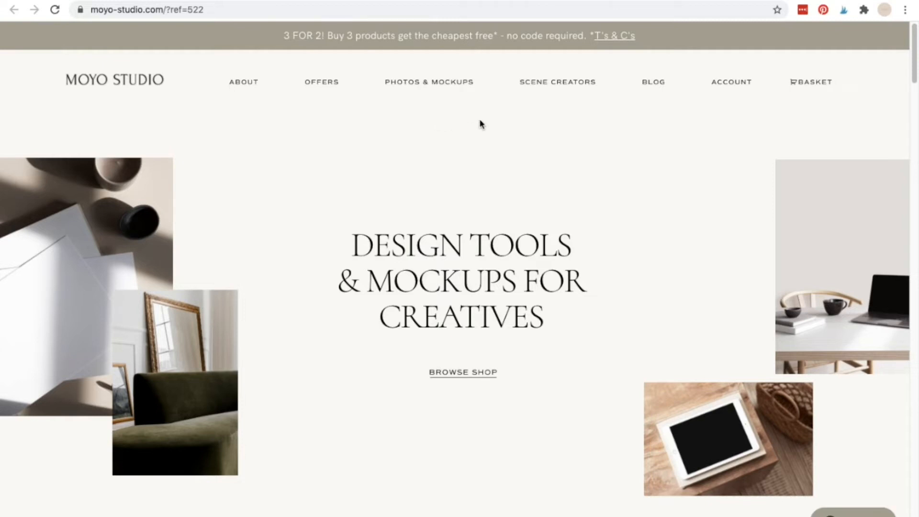
mouse_move(756, 390)
mouse_move(703, 425)
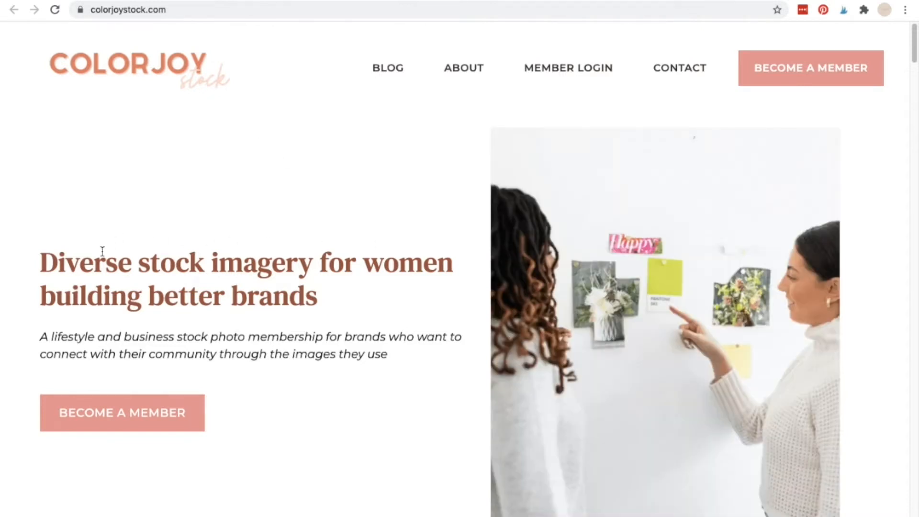
Browse the Colorjoy Stock home page, from the introduction to the section on imagery that represents the community.
scroll(454, 220, "down", 1)
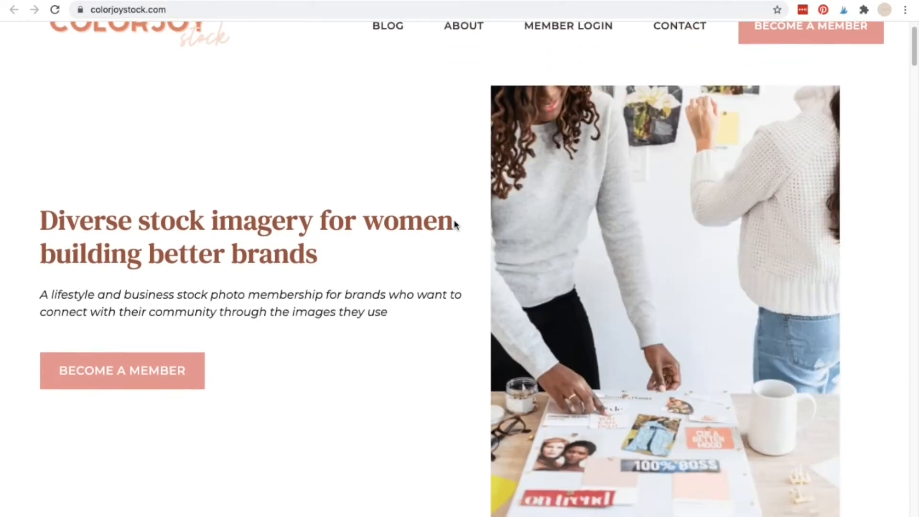
scroll(454, 223, "down", 1)
scroll(452, 230, "up", 2)
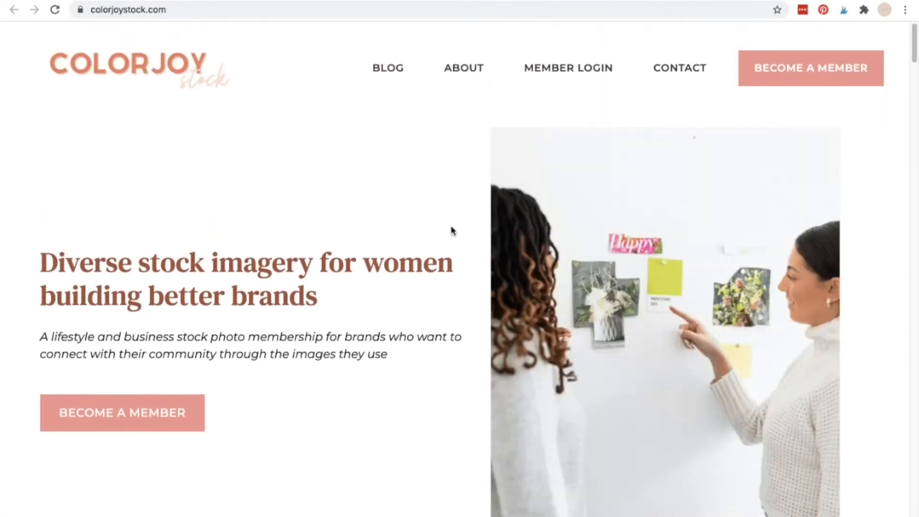
scroll(438, 218, "down", 5)
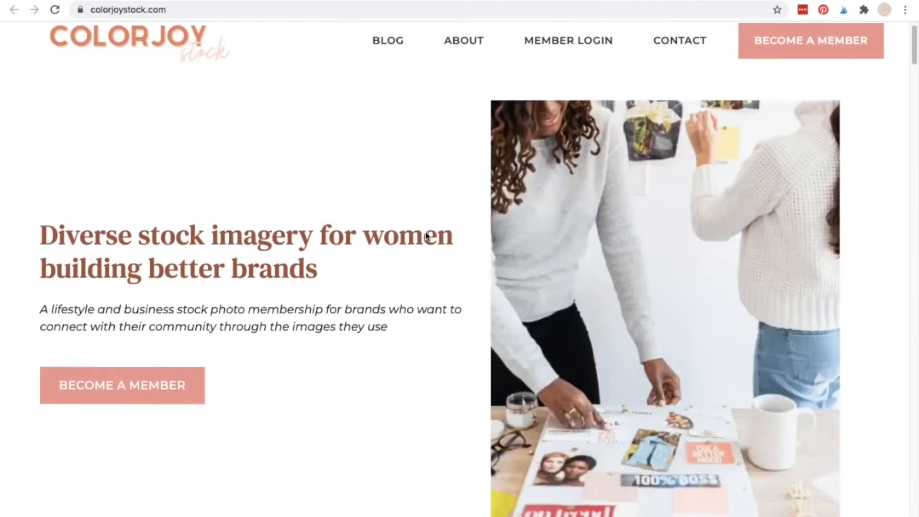
scroll(421, 239, "down", 11)
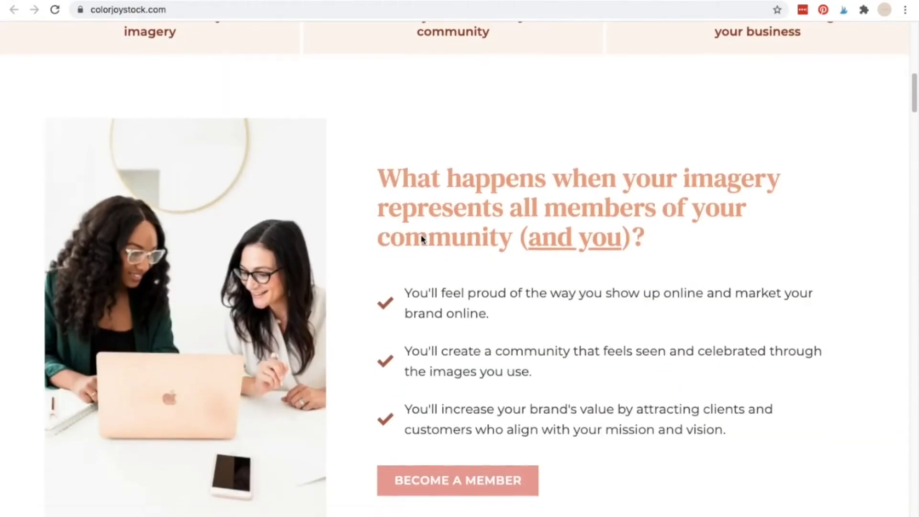
scroll(412, 258, "up", 15)
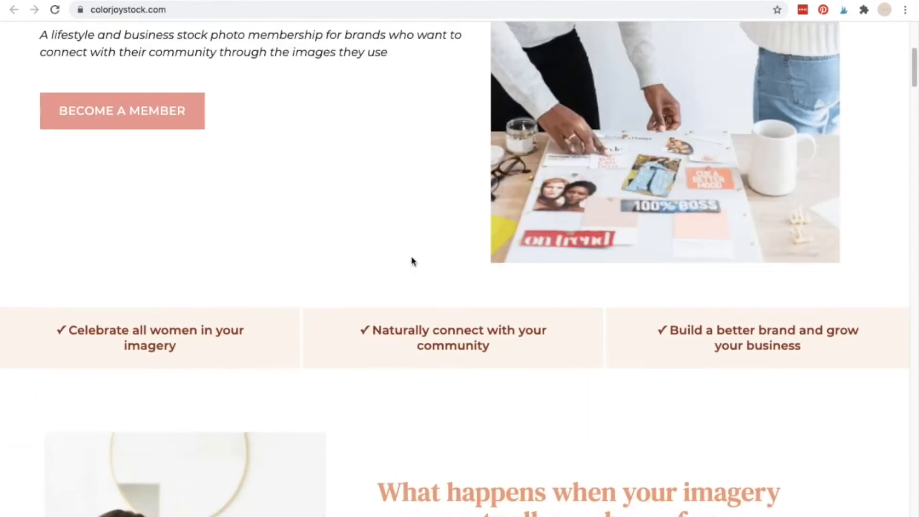
scroll(402, 244, "up", 1)
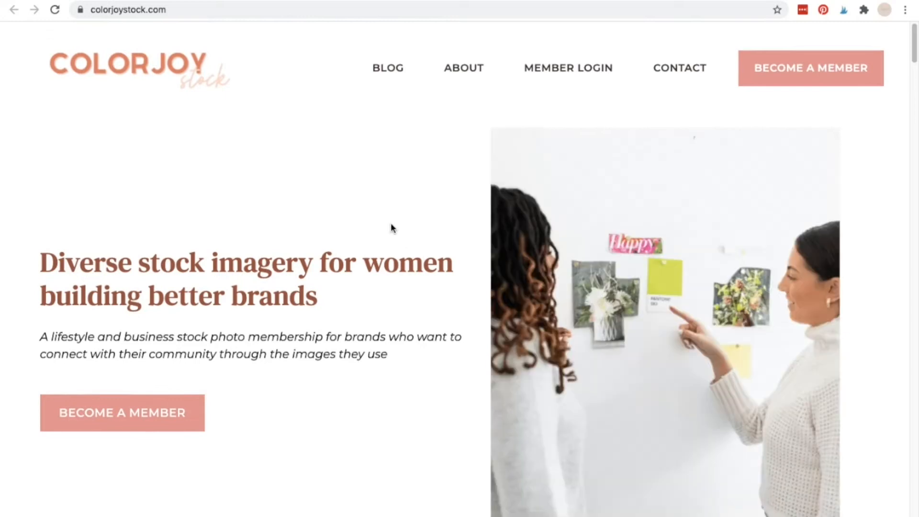
Switch to Creative Market and look over its home page and product categories, including Fonts and Photos.
mouse_move(633, 1)
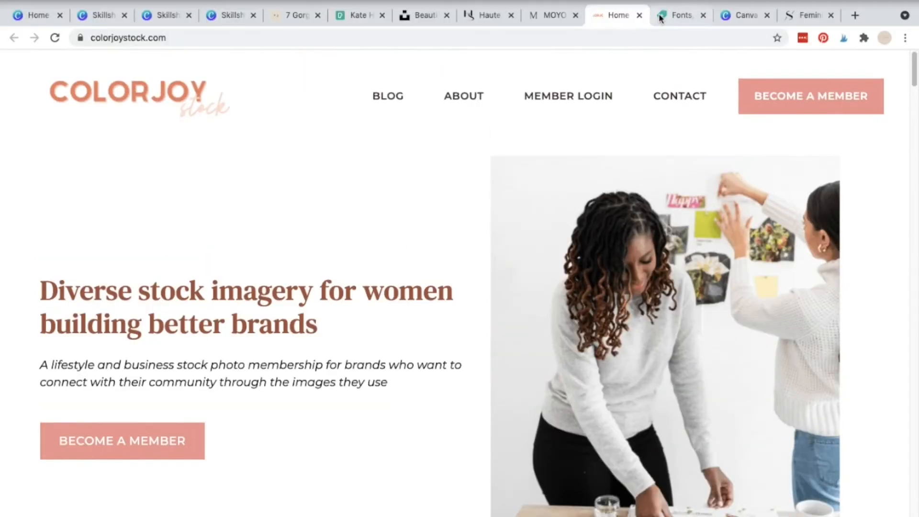
left_click(677, 17)
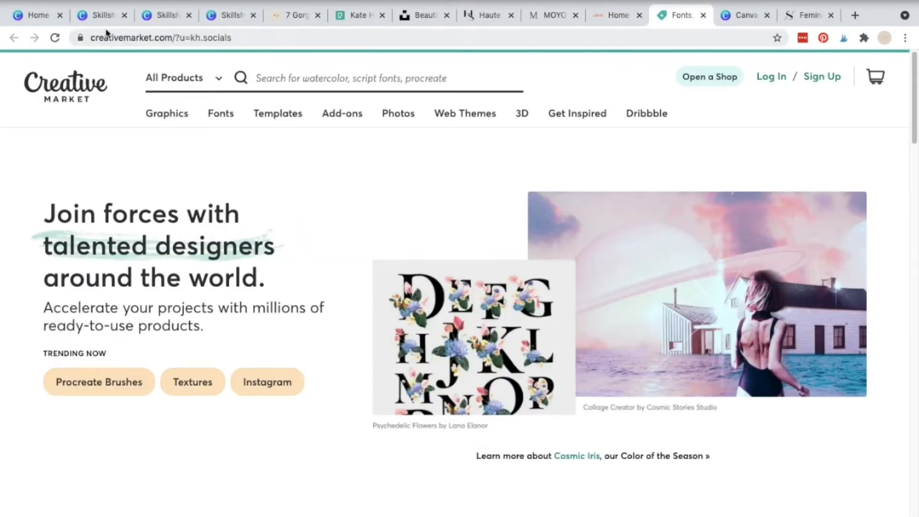
mouse_move(220, 87)
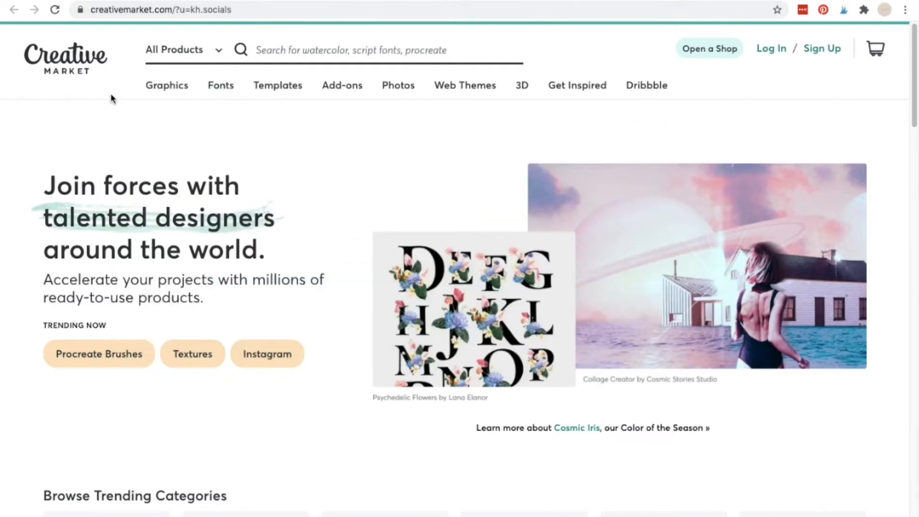
mouse_move(398, 88)
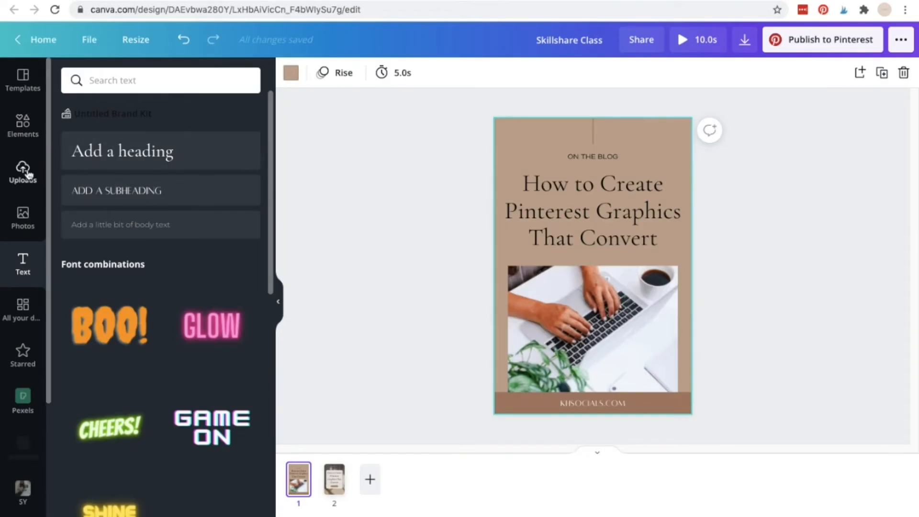
In Canva's Skillshare Class design, browse the trending stock photos, the starred items and the Pexels image library.
left_click(23, 215)
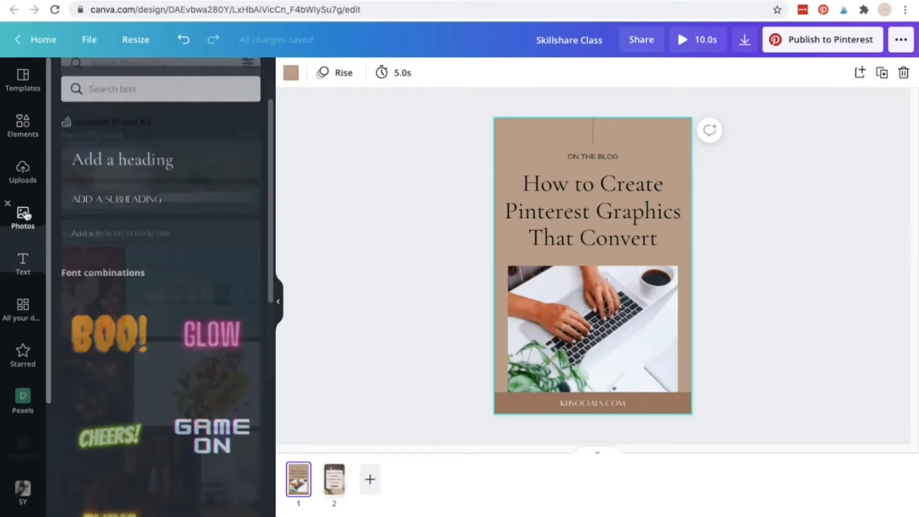
scroll(164, 273, "down", 5)
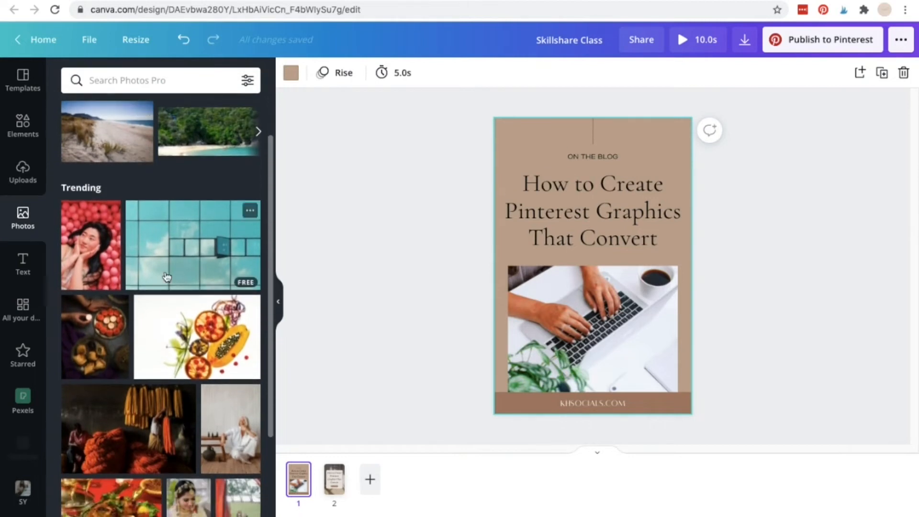
scroll(163, 273, "down", 3)
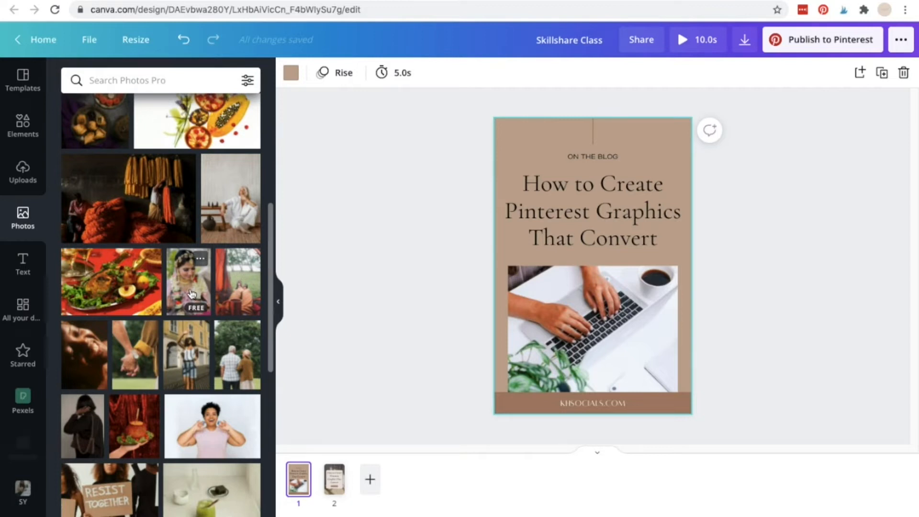
left_click(23, 353)
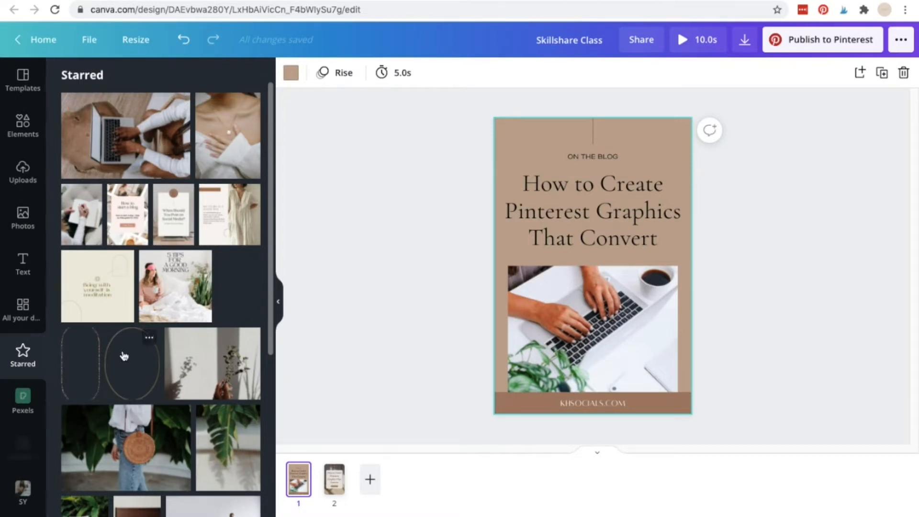
left_click(20, 408)
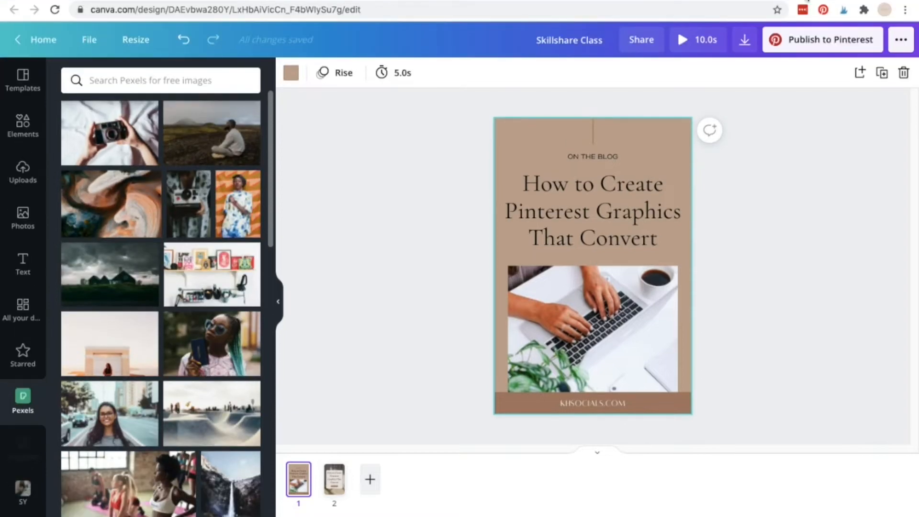
Browse Styled Stock Society's home page and latest collections, and switch to the KH.Socials post on gorgeous stock photo sites.
left_click(807, 0)
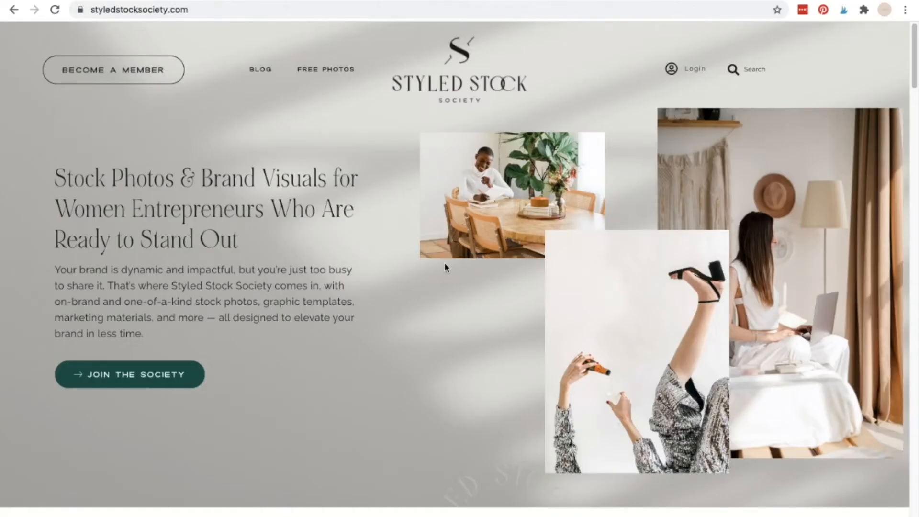
scroll(444, 261, "down", 2)
scroll(442, 261, "up", 2)
scroll(311, 210, "down", 8)
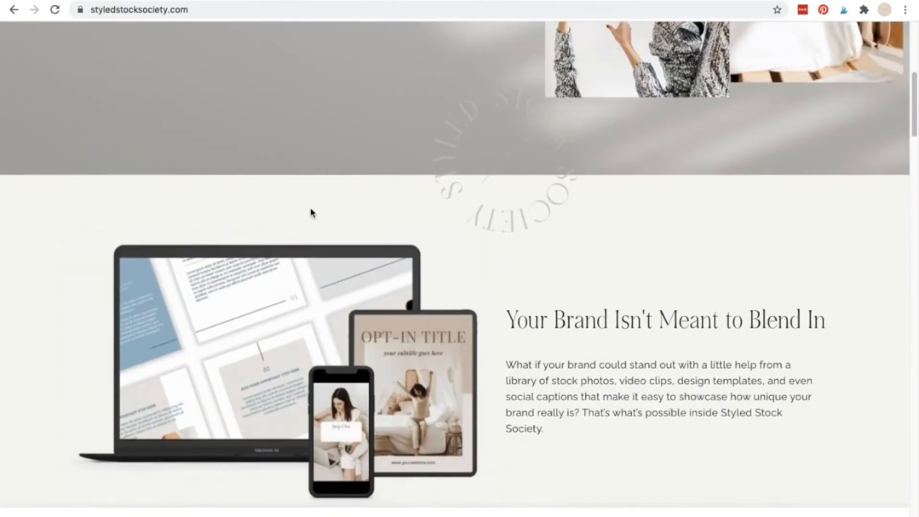
scroll(311, 210, "down", 10)
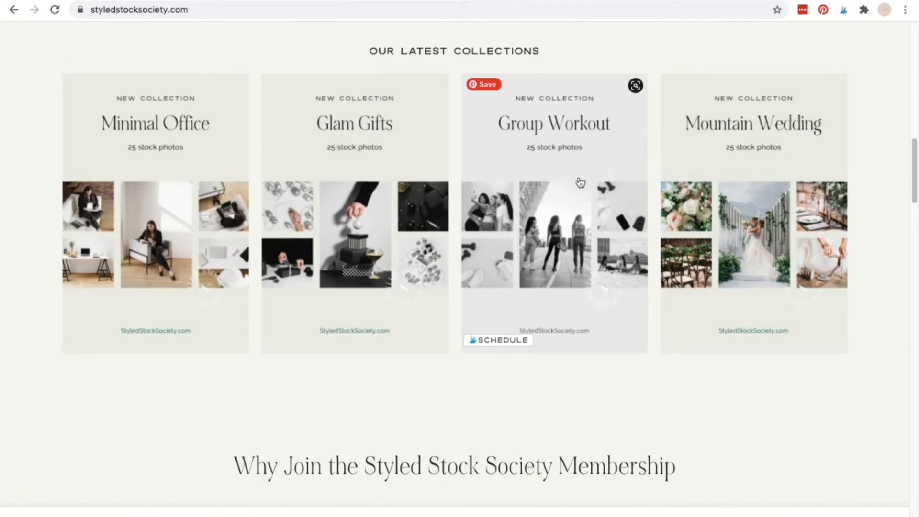
scroll(580, 183, "up", 4)
scroll(580, 182, "up", 9)
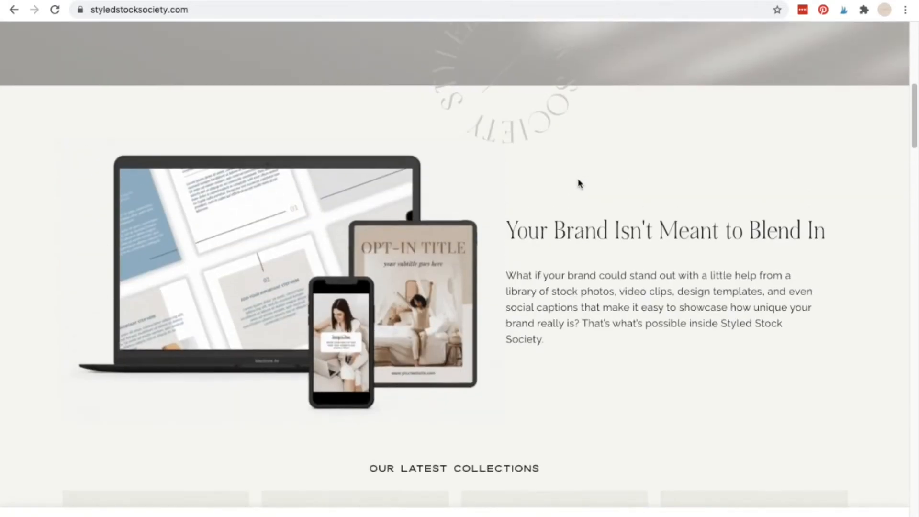
scroll(578, 185, "up", 8)
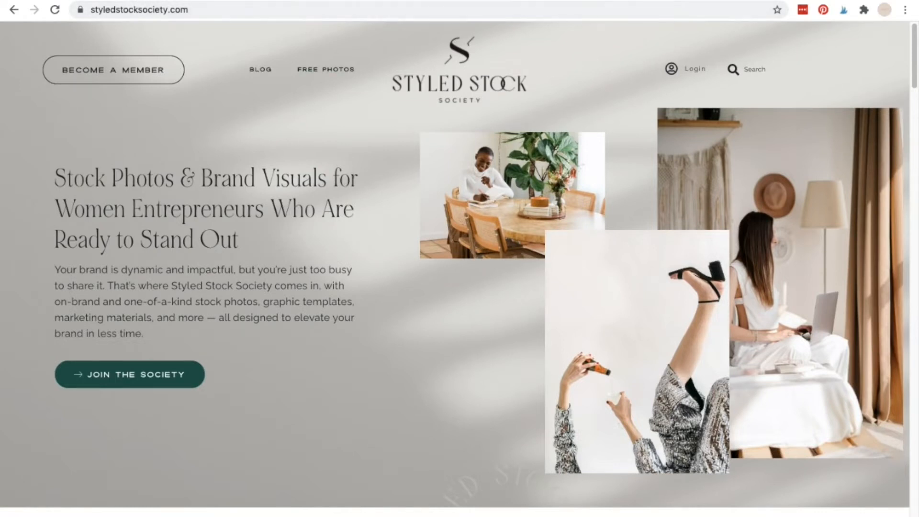
key("ctrl+Tab")
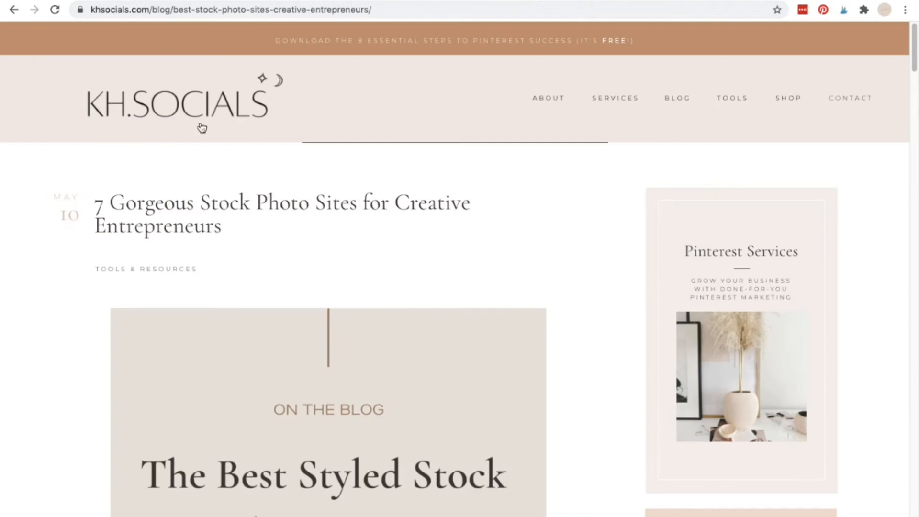
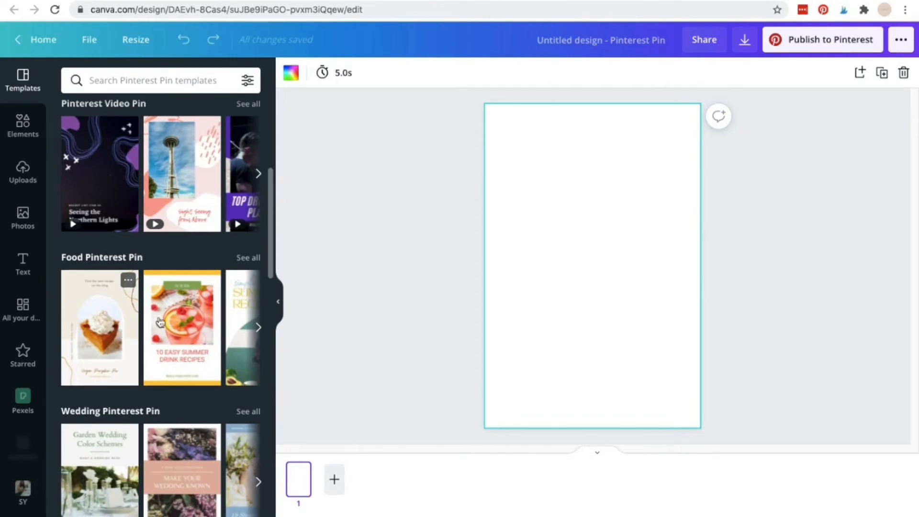
Browse the Pinterest Pin templates for the blank design, from the food, wedding and birthday categories through all results.
scroll(158, 311, "down", 2)
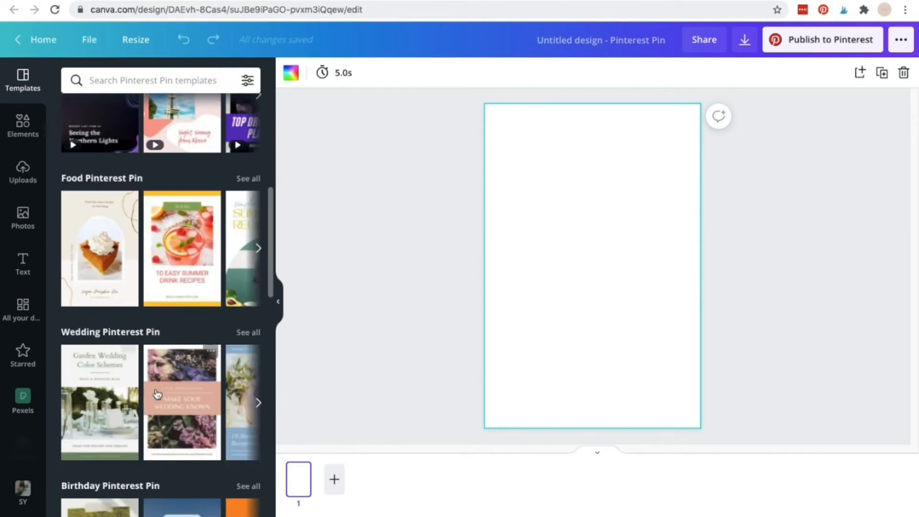
scroll(102, 291, "down", 3)
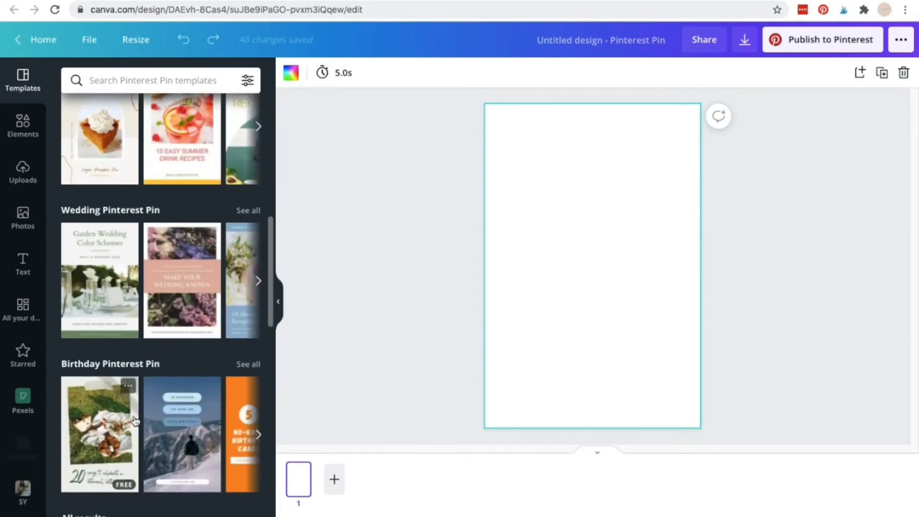
scroll(158, 335, "down", 9)
scroll(130, 407, "down", 6)
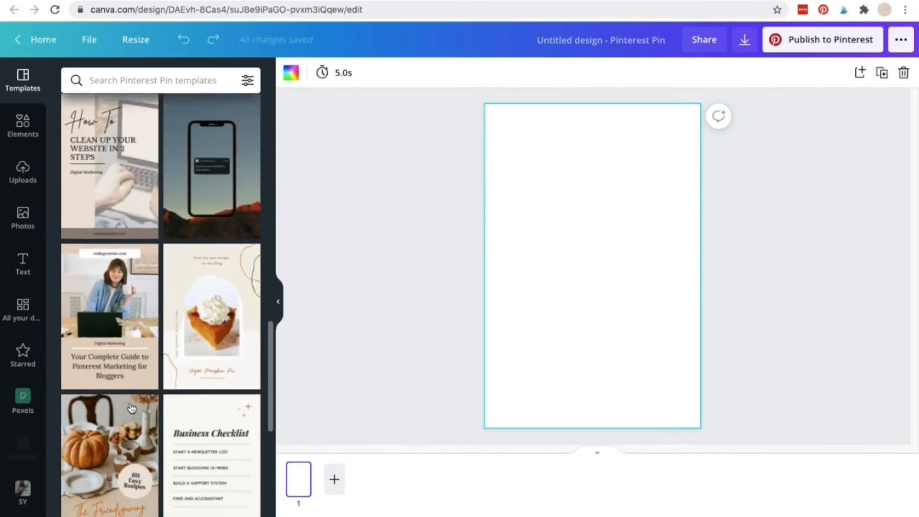
scroll(128, 394, "down", 9)
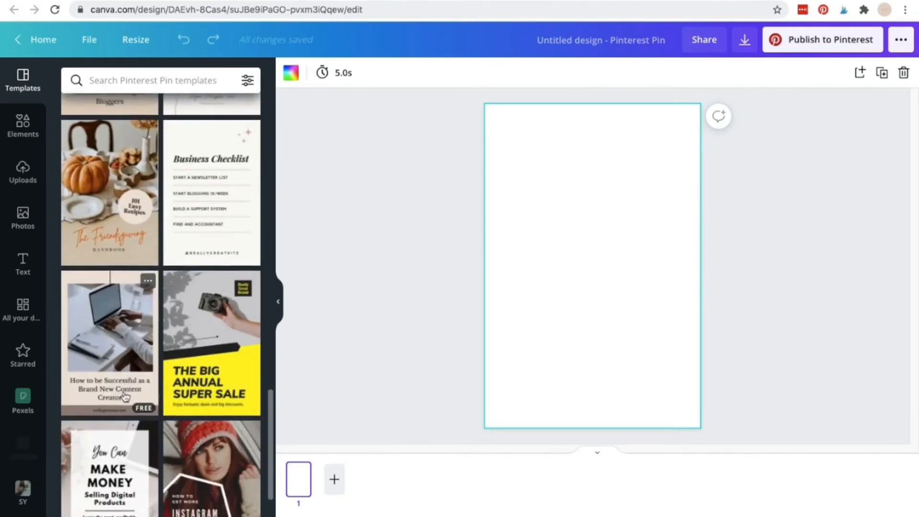
scroll(116, 401, "down", 1)
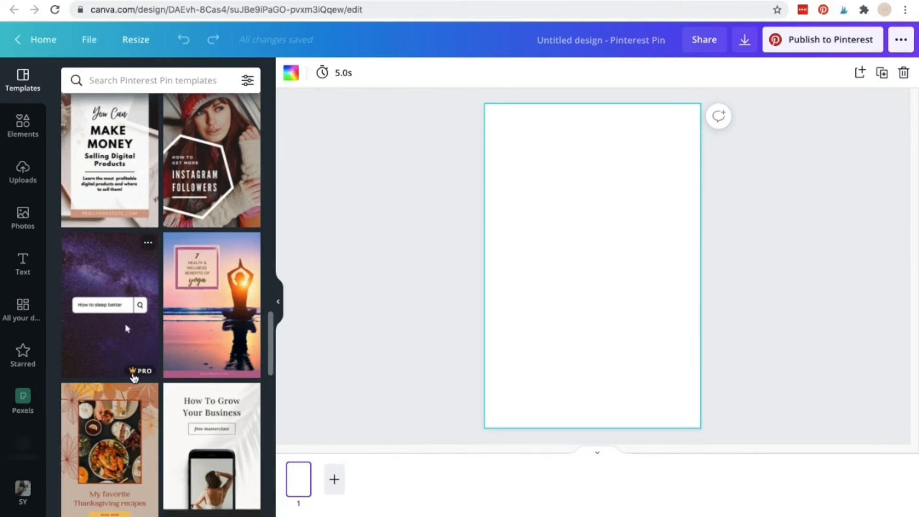
Apply the "How To Grow Your Business" free masterclass template and replace its heading with "How to Create Pin Graphics".
left_click(198, 445)
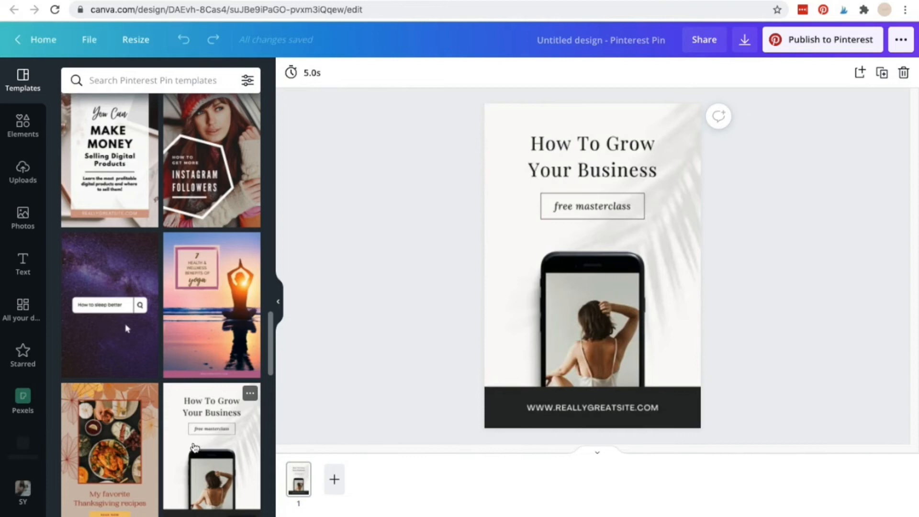
left_click(587, 165)
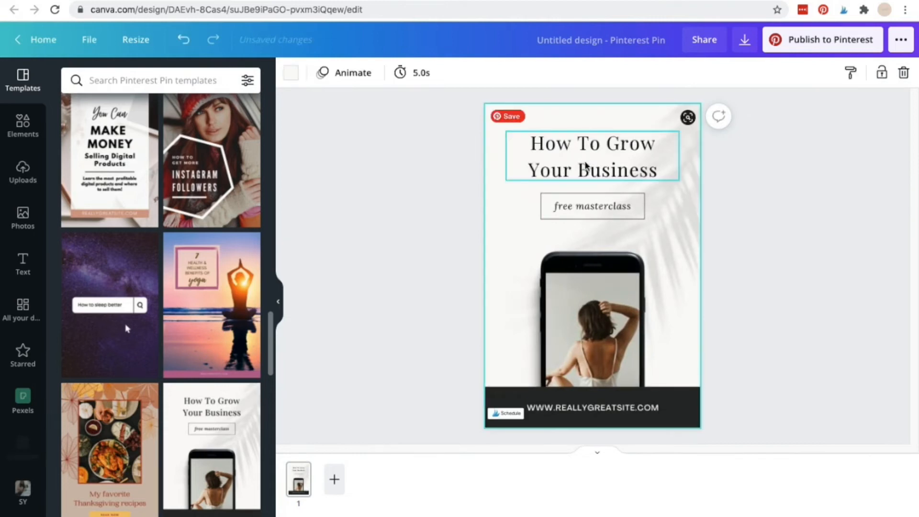
triple_click(599, 170)
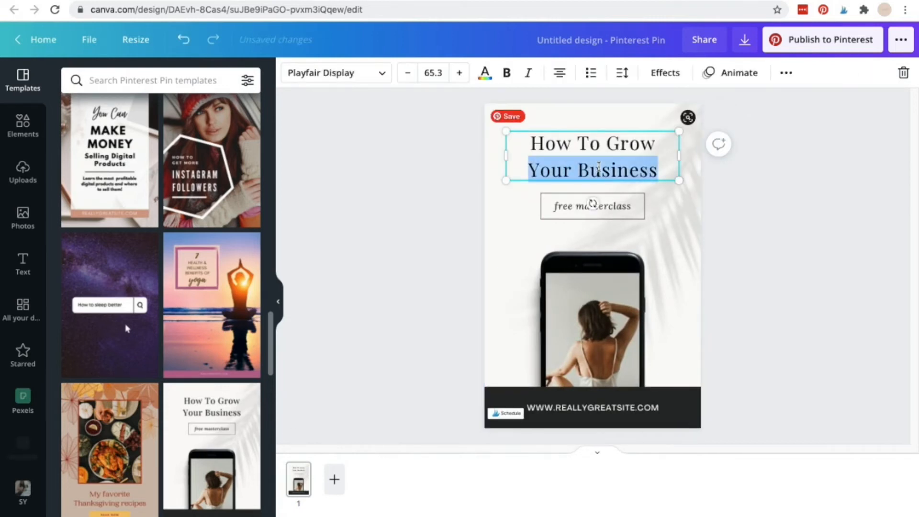
left_click_drag(529, 143, 656, 180)
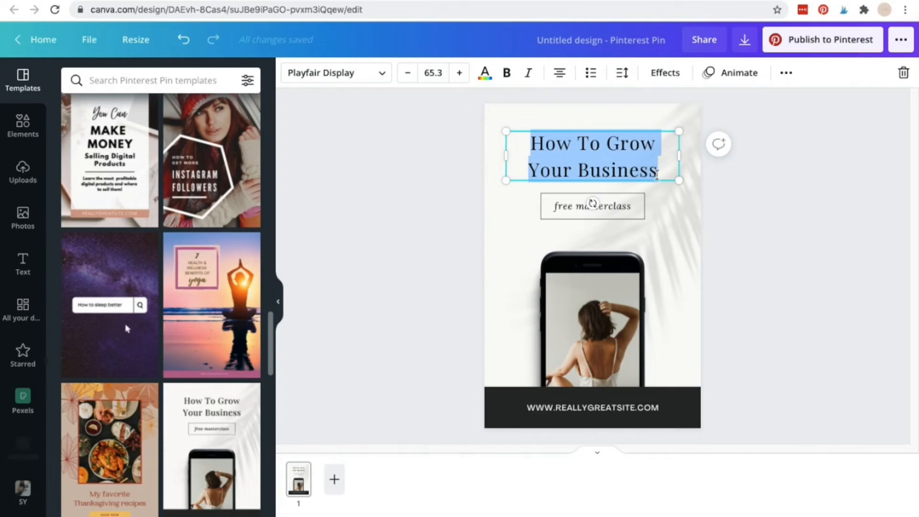
left_click(628, 164)
triple_click(628, 164)
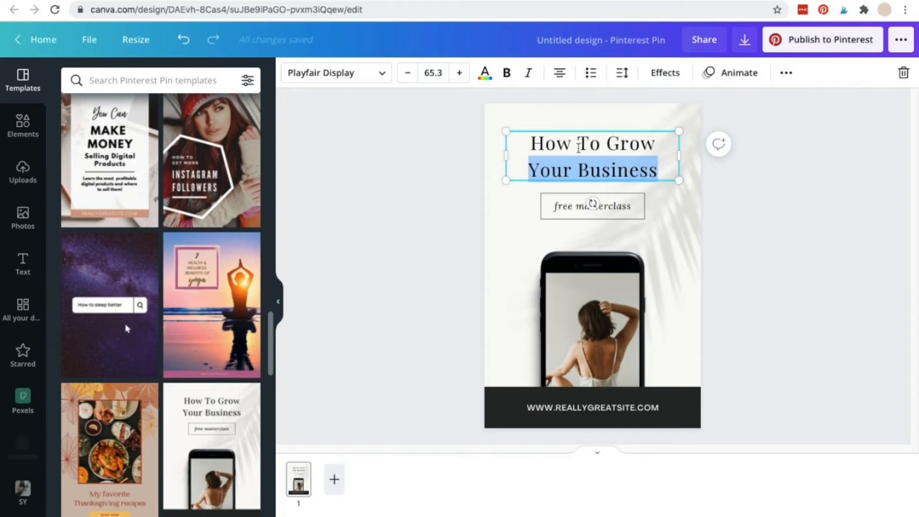
left_click(579, 148)
left_click_drag(529, 144, 665, 173)
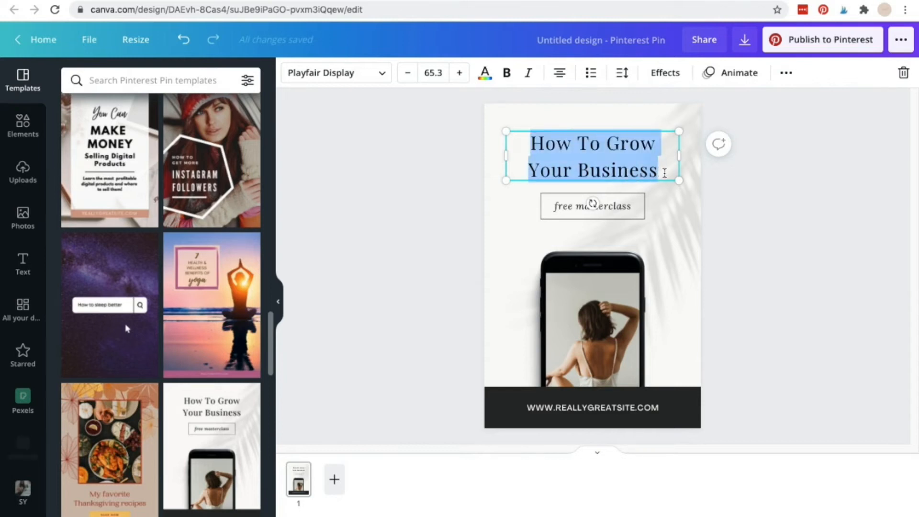
type("How to Create Pin Graphii")
key("BackSpace")
type("cs")
Delete the palm-leaf shadow image behind the heading and phone.
left_click(621, 214)
left_click(620, 316)
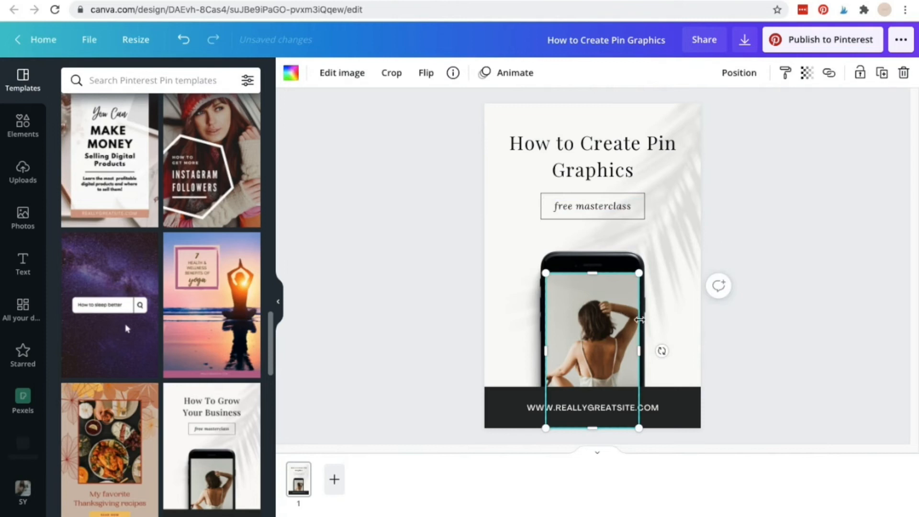
left_click(677, 218)
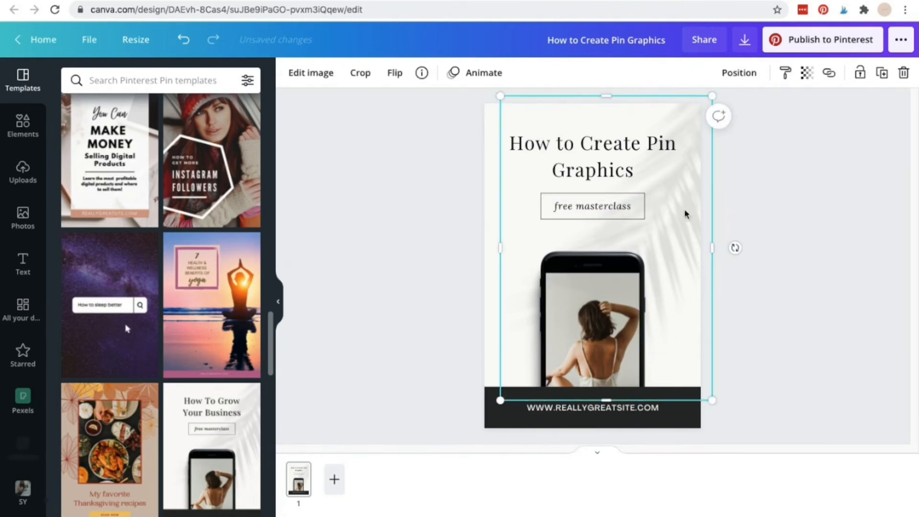
left_click(904, 73)
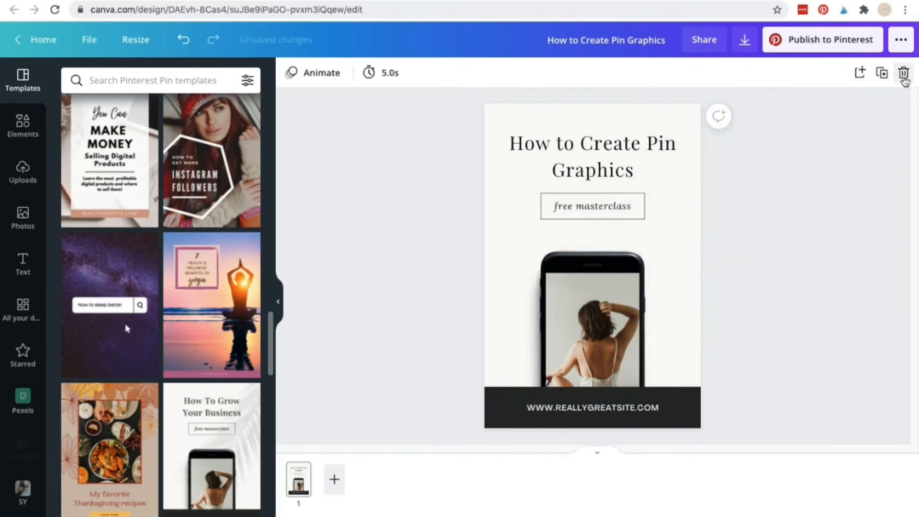
Add a second page and set its background to the light beige from the brand kit palette.
left_click(333, 481)
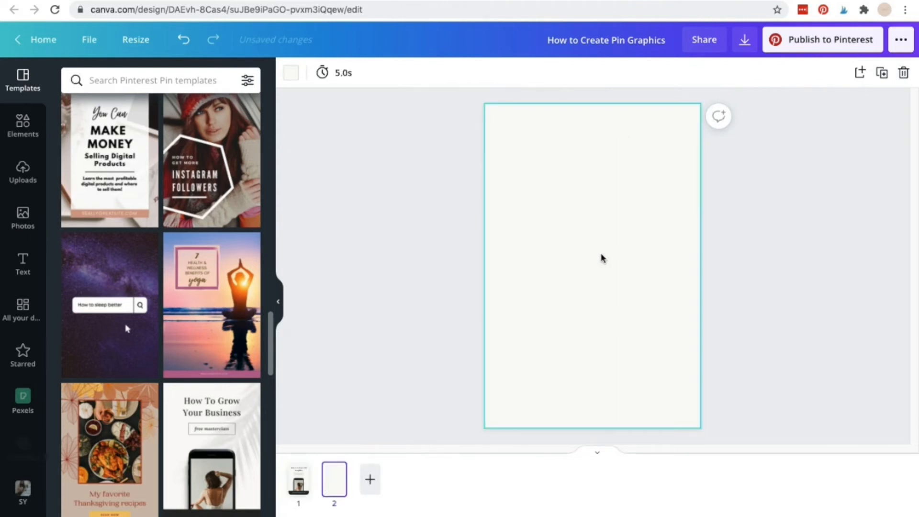
left_click(539, 203)
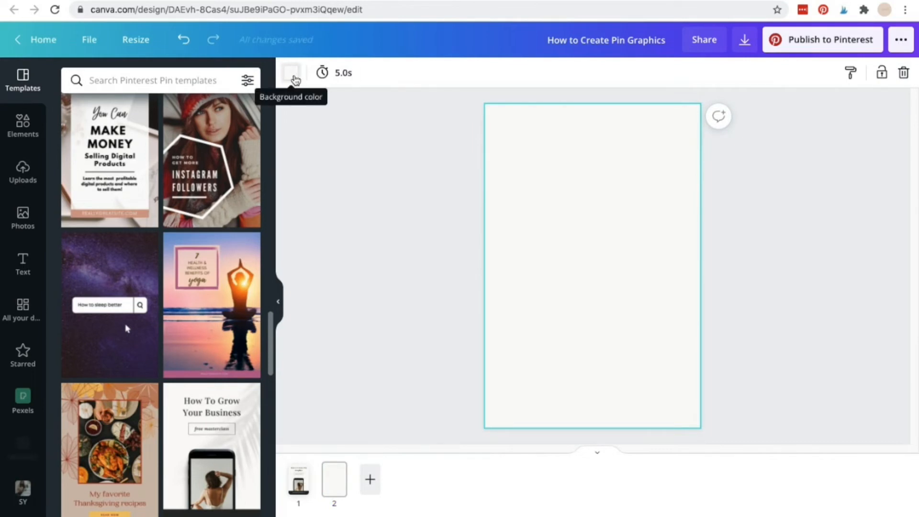
left_click(296, 79)
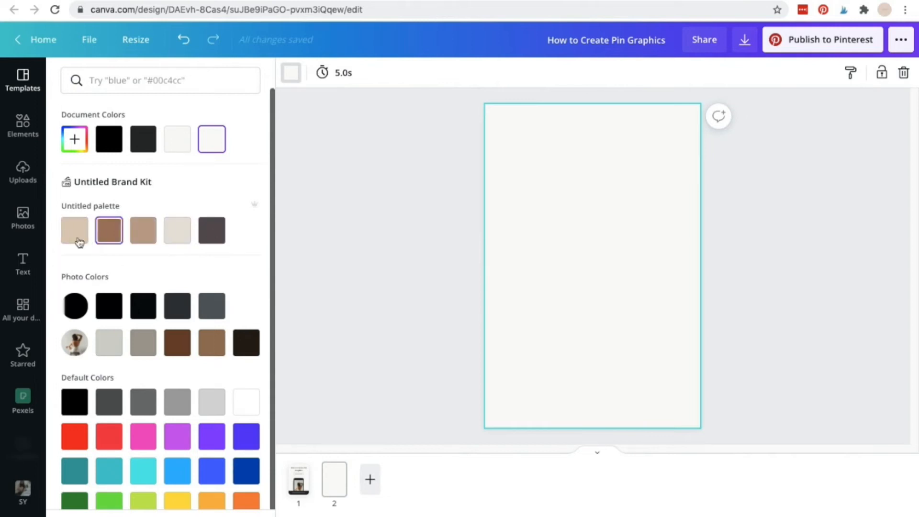
left_click(75, 239)
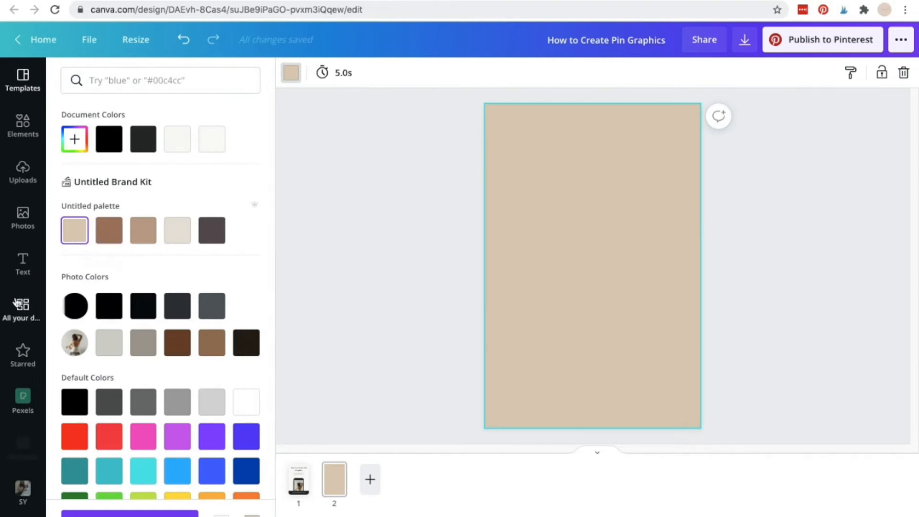
Place the starred photo of hands typing on a laptop on page 2, centred horizontally and slightly below the middle, not as background.
left_click(20, 224)
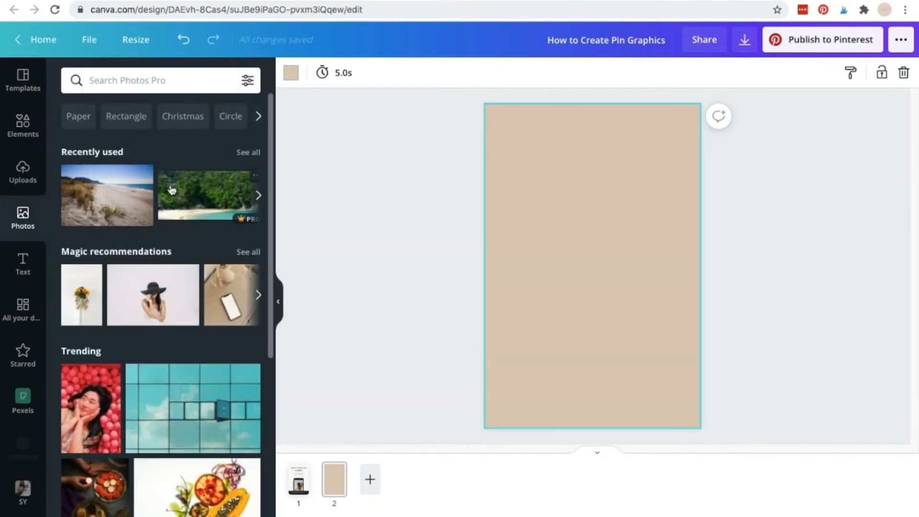
scroll(173, 186, "down", 15)
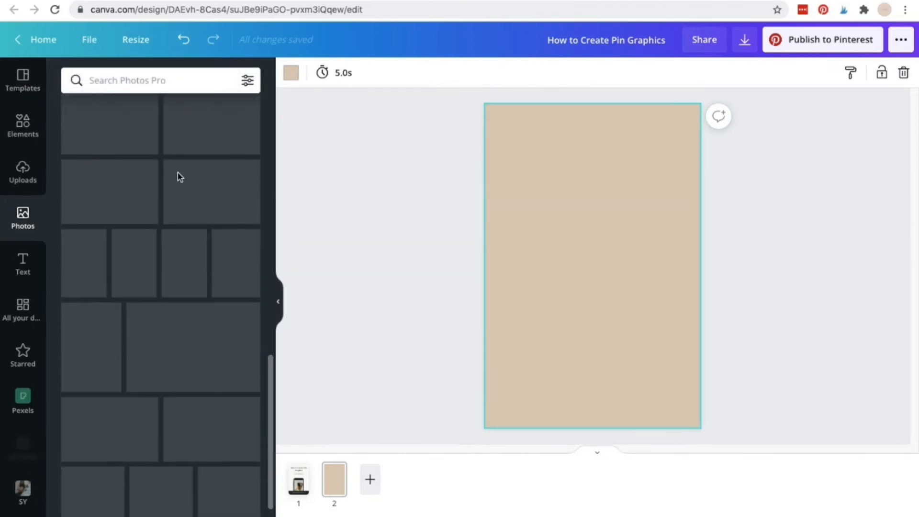
left_click(22, 359)
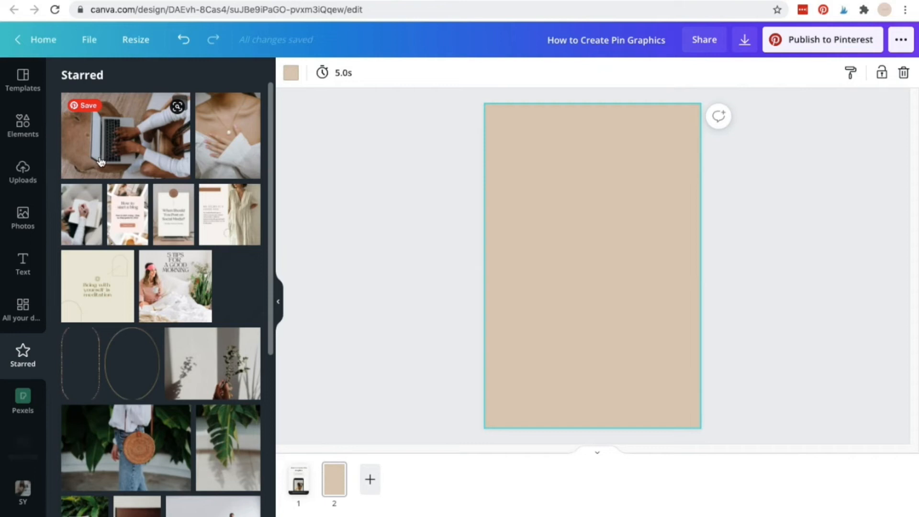
left_click(19, 178)
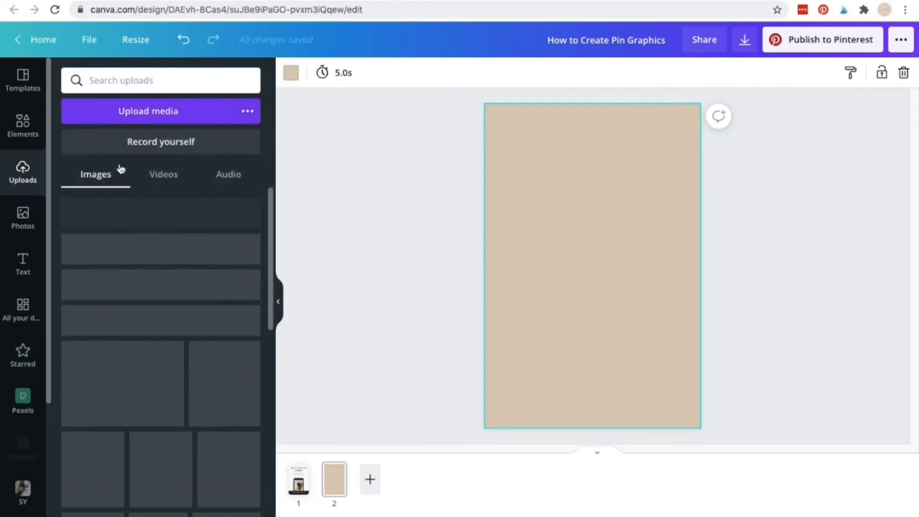
scroll(109, 221, "down", 5)
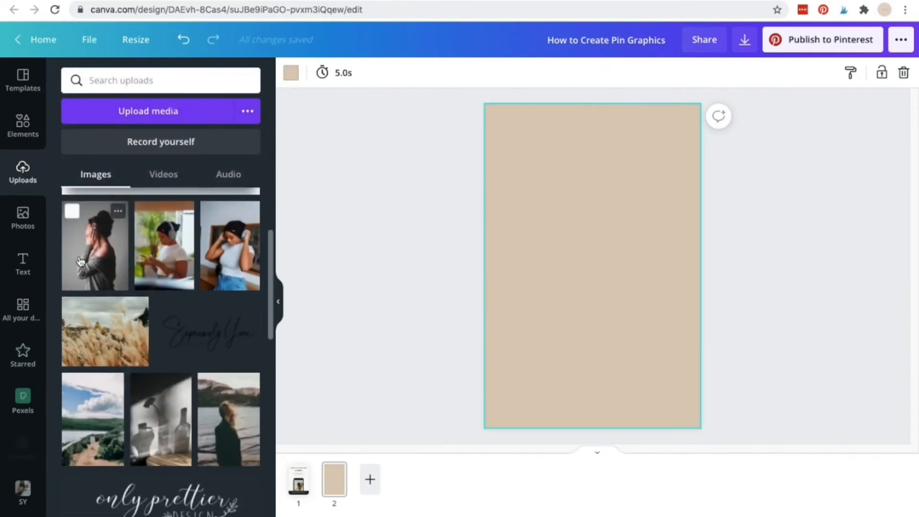
scroll(62, 388, "down", 1)
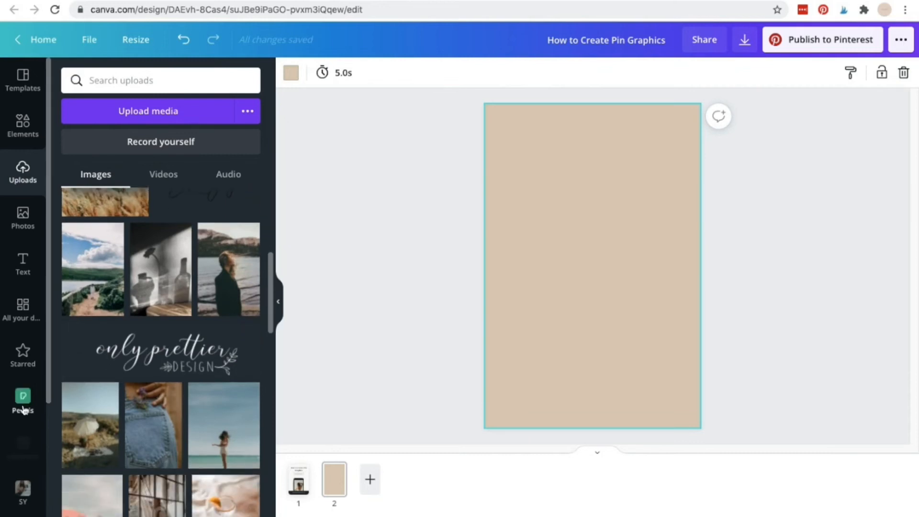
left_click(23, 354)
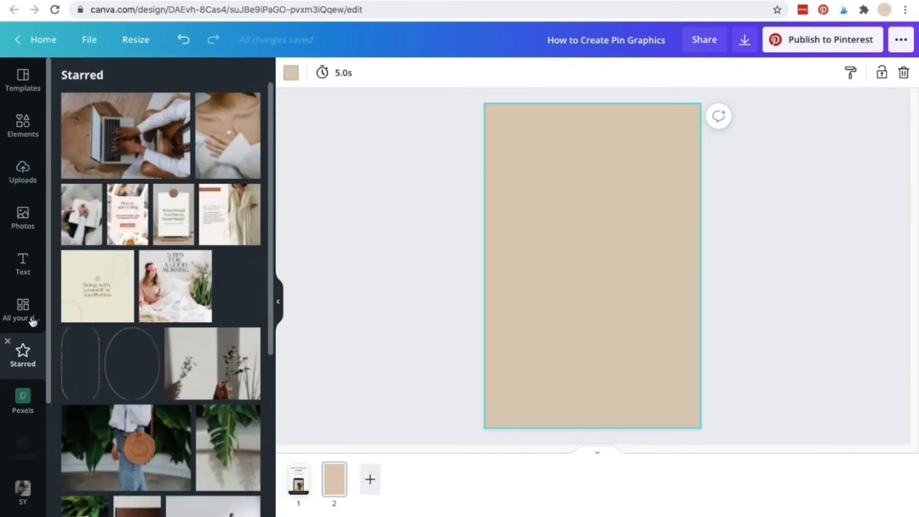
left_click_drag(133, 152, 498, 276)
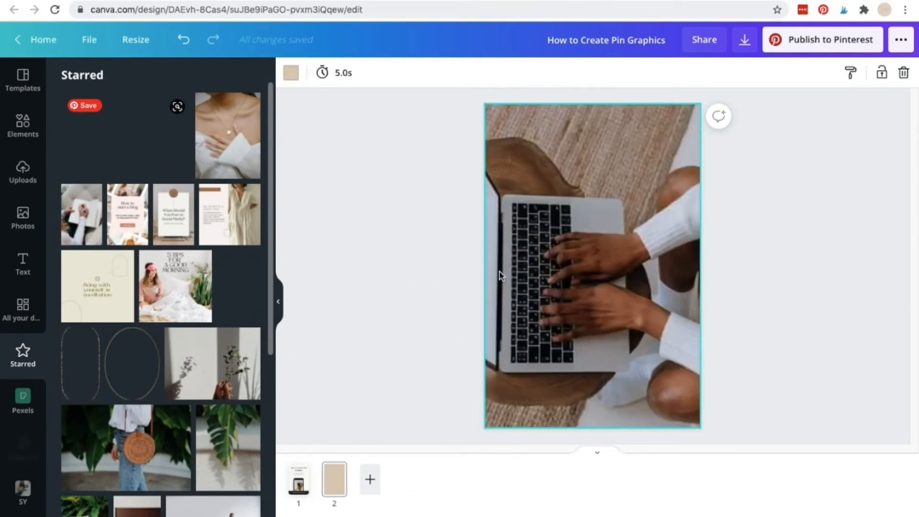
left_click_drag(499, 271, 595, 287)
mouse_move(593, 229)
left_mouse_down()
mouse_move(596, 265)
mouse_move(589, 234)
left_mouse_up()
left_click(618, 389)
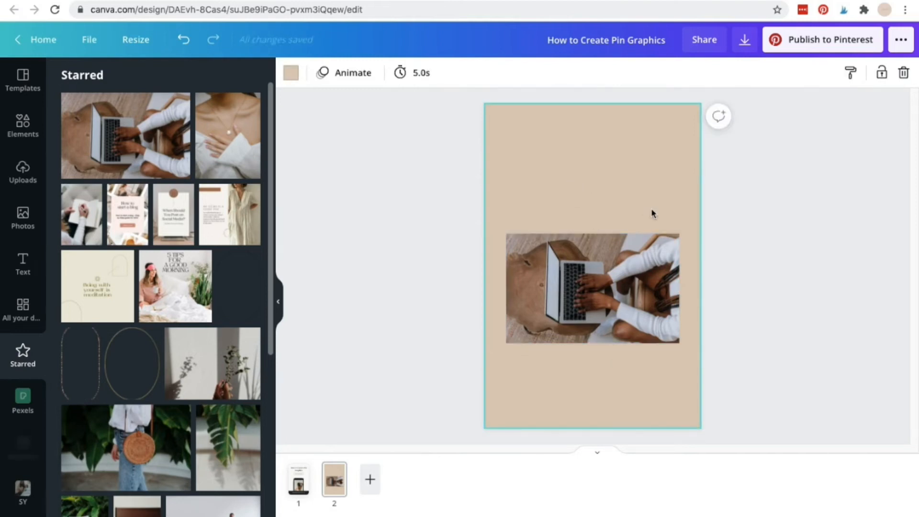
Add a heading above the laptop photo reading "How to Create Pin Graphics That Convert".
left_click(27, 271)
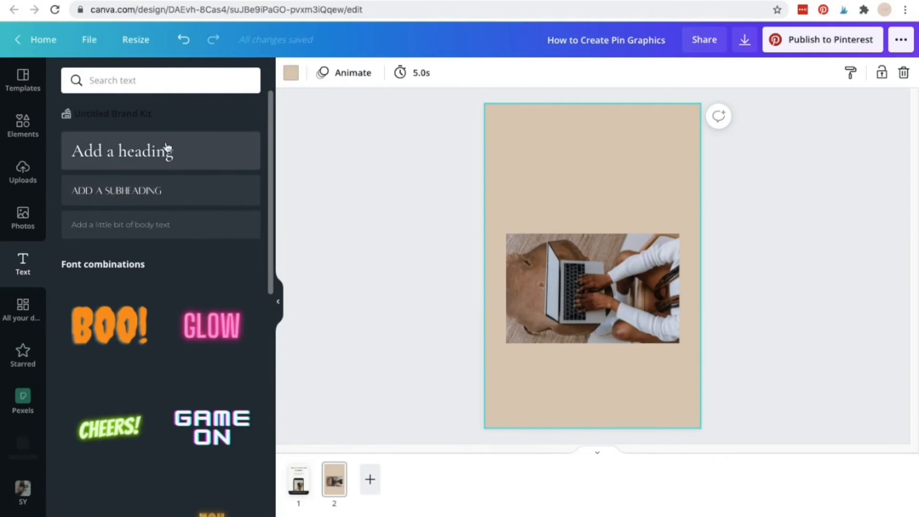
left_click(139, 160)
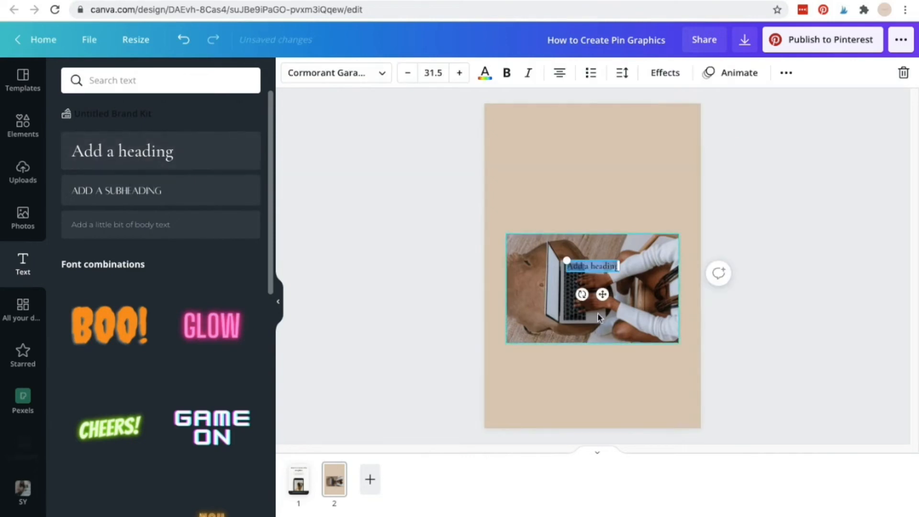
left_click_drag(602, 293, 601, 213)
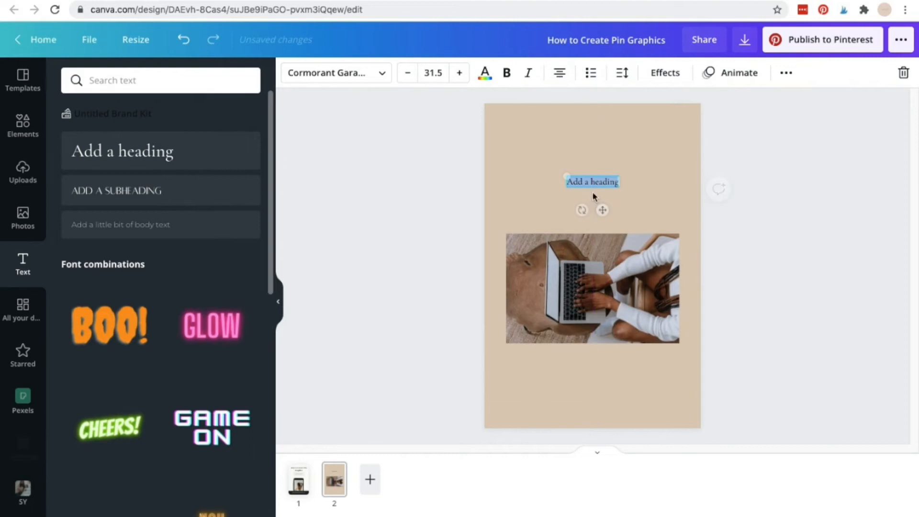
left_click(590, 181)
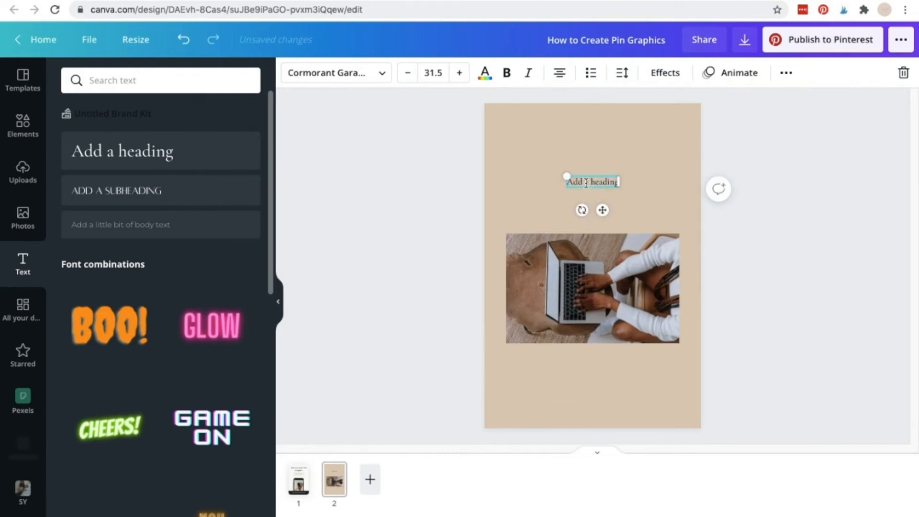
triple_click(586, 183)
type("How to Create Iin Graphic")
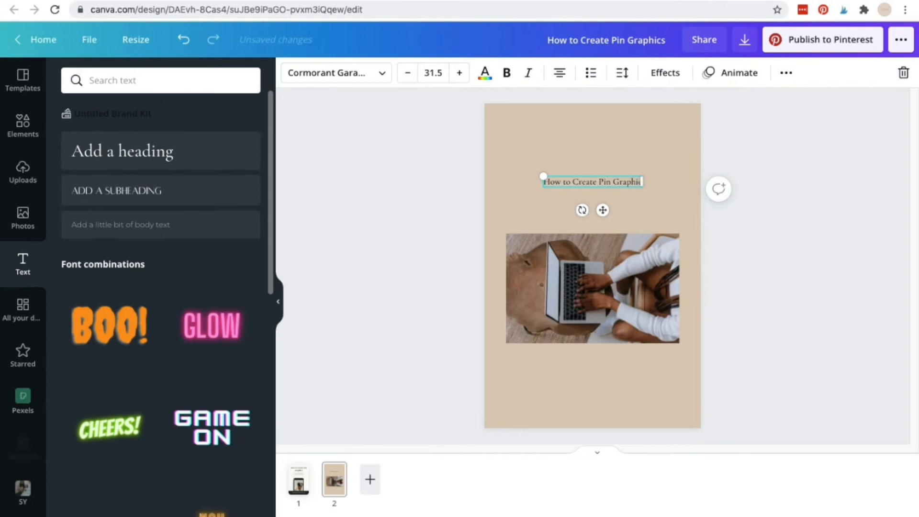
type("s That Convert")
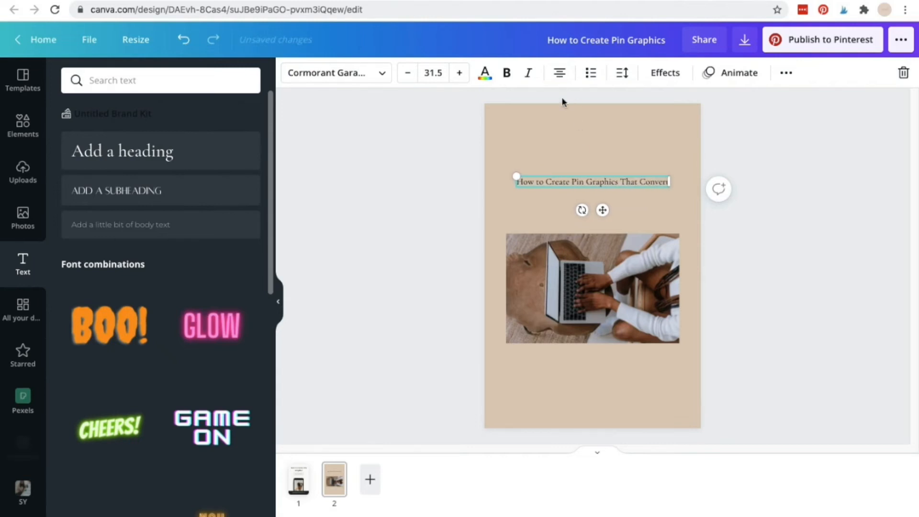
Set the heading's font size to 64.
left_click(434, 73)
scroll(445, 237, "down", 3)
scroll(444, 245, "down", 2)
left_click(441, 256)
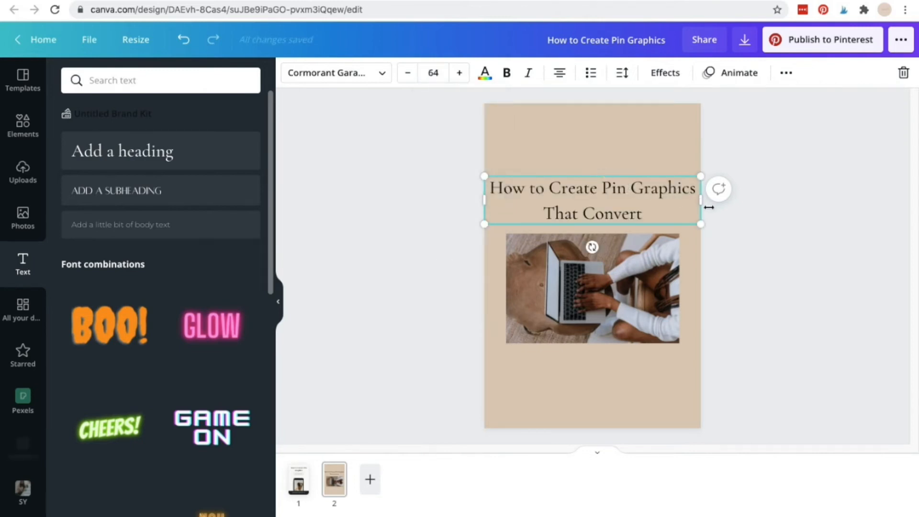
Narrow the heading's text box on both sides to the photo's width and move it up, leaving a gap above the photo.
left_click_drag(697, 201, 683, 197)
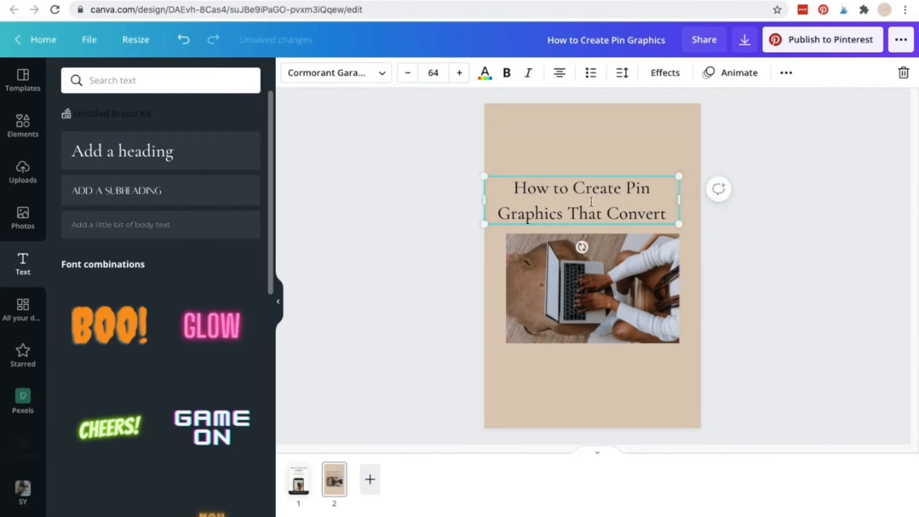
left_click_drag(484, 200, 504, 198)
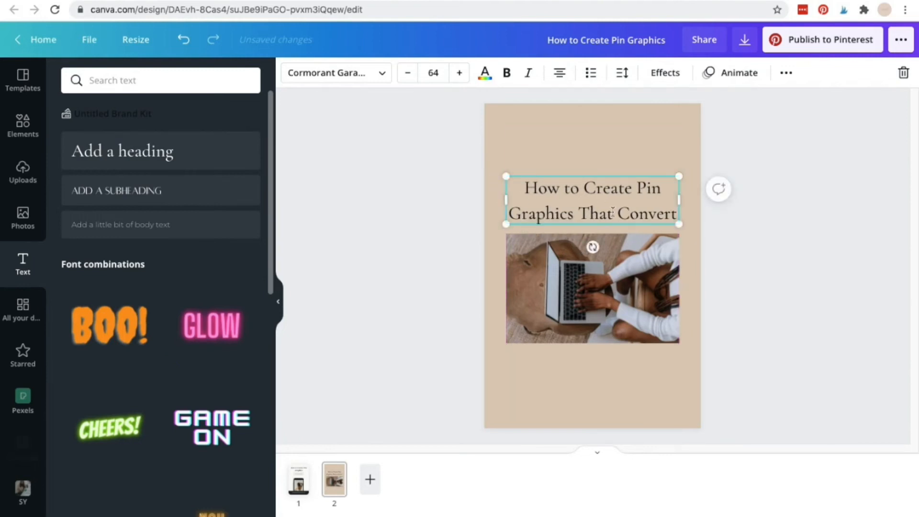
left_click(694, 262)
left_click_drag(614, 196, 609, 178)
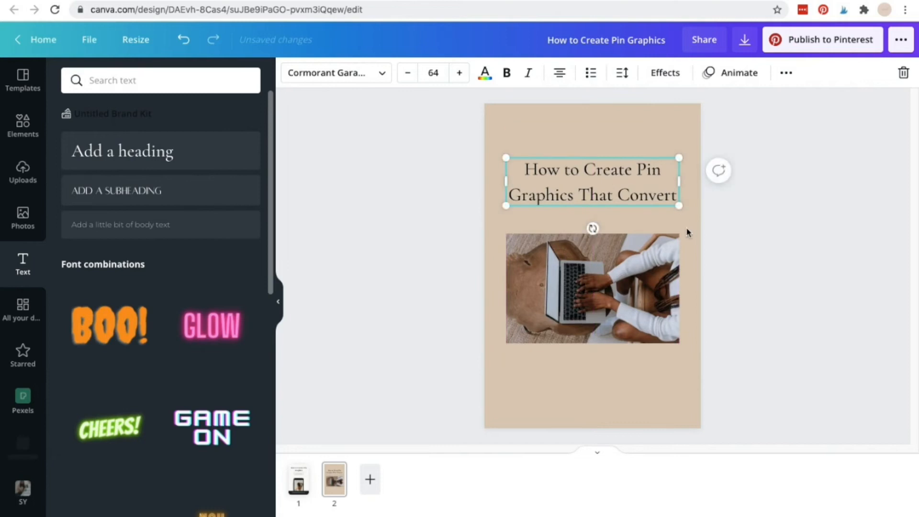
left_click(688, 232)
Increase the heading's font size to 68.
left_click(623, 194)
left_click(433, 73)
left_click(383, 124)
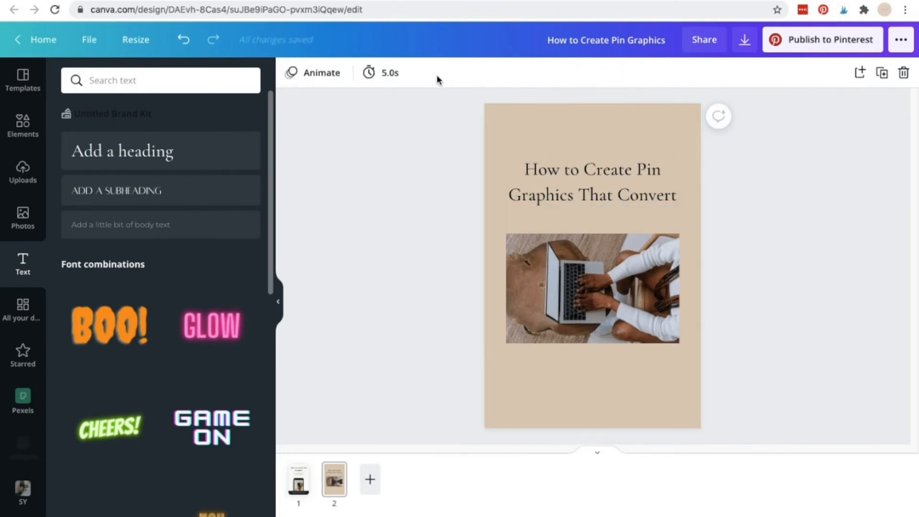
left_click(571, 186)
left_click(461, 73)
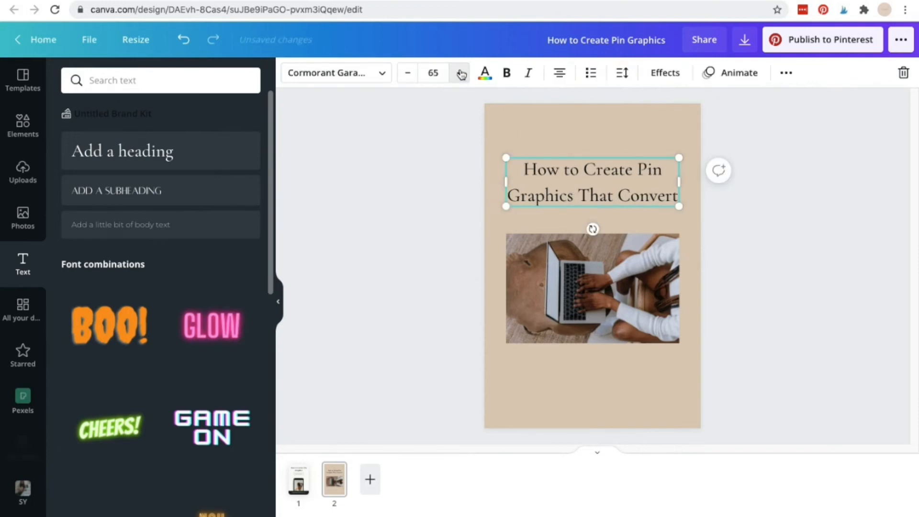
left_click(461, 72)
left_click(461, 72)
left_click(461, 73)
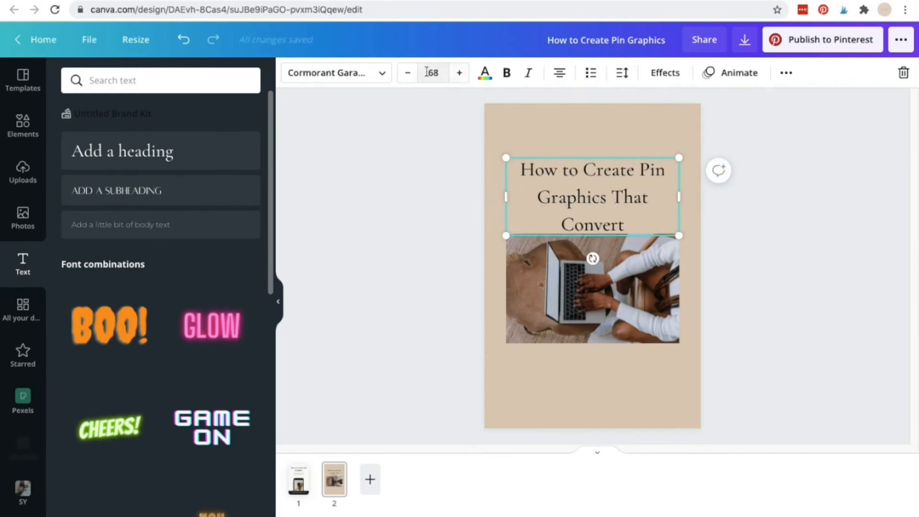
Reduce the font size of the "How to Create Pin Graphics That Convert" heading to 65.
left_click(408, 74)
left_click(408, 74)
left_click(408, 75)
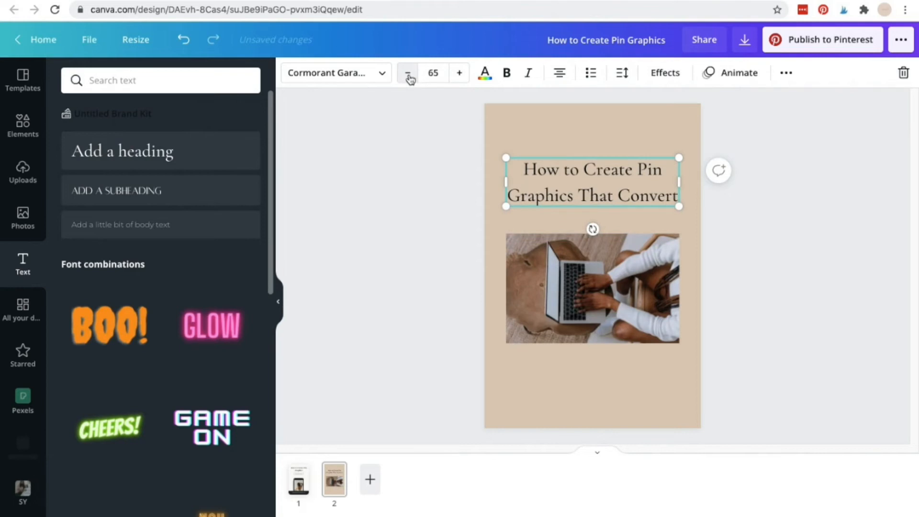
left_click(651, 394)
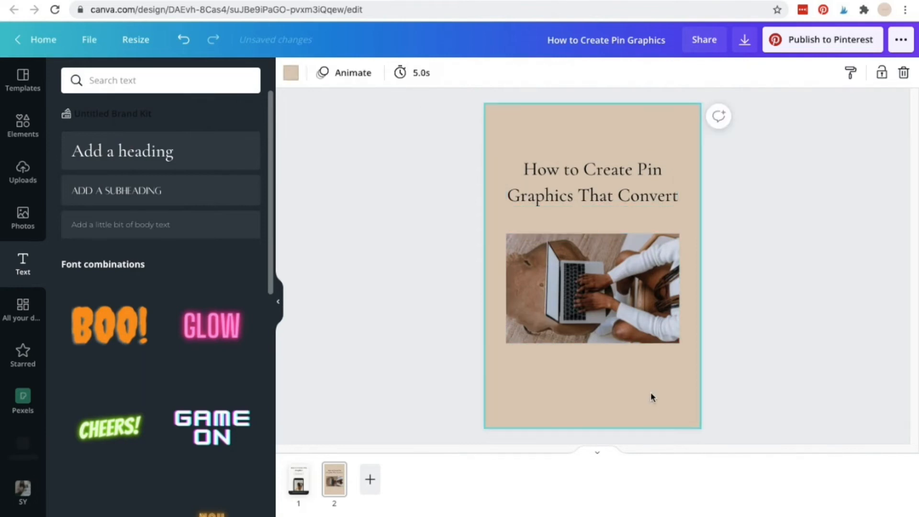
left_click(550, 196)
left_click(541, 312)
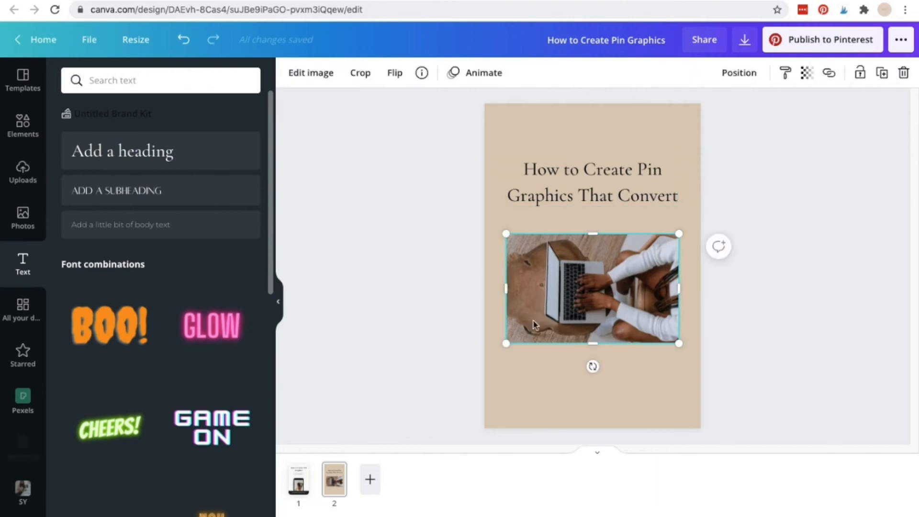
left_click(537, 402)
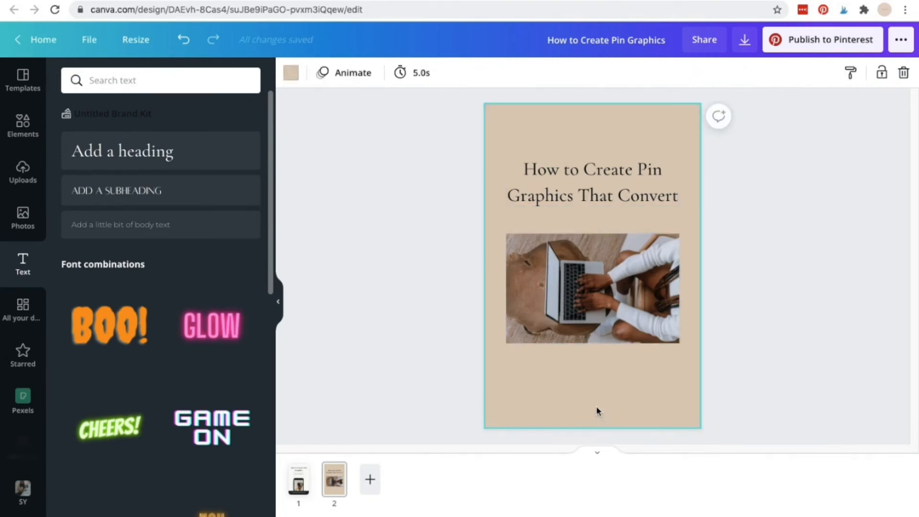
Add a subheading reading "KHSOCIALS.COM" at size 27.8 and place it centred near the pin's bottom edge.
left_click(144, 197)
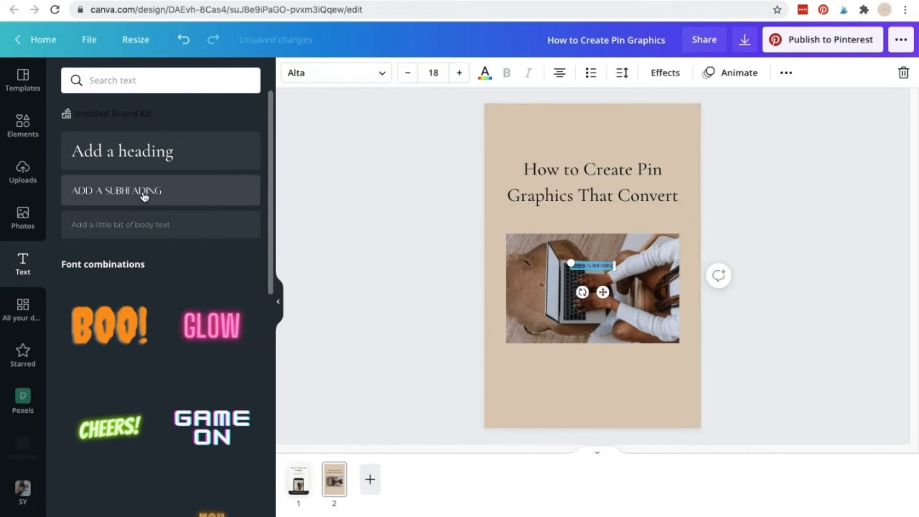
left_click_drag(568, 263, 547, 260)
triple_click(586, 264)
key("BackSpace")
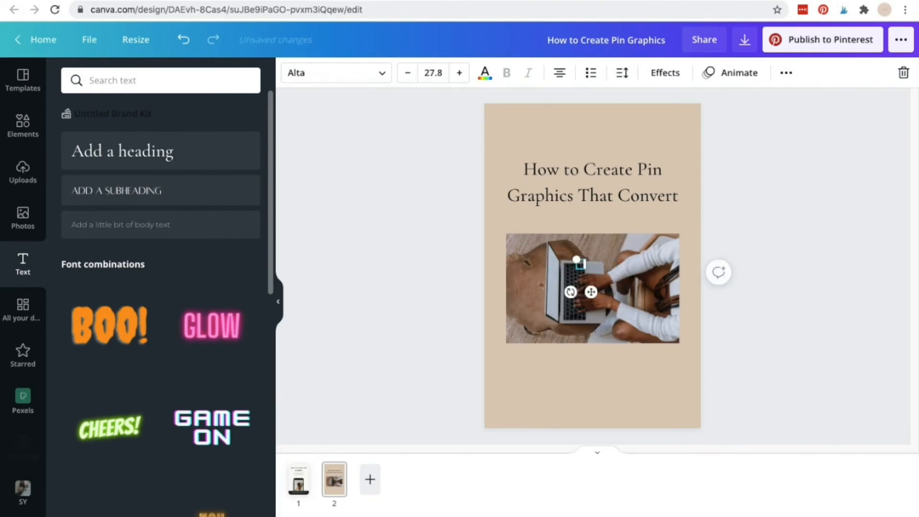
type("@SYSOCIALS.COM")
left_click_drag(592, 292, 603, 433)
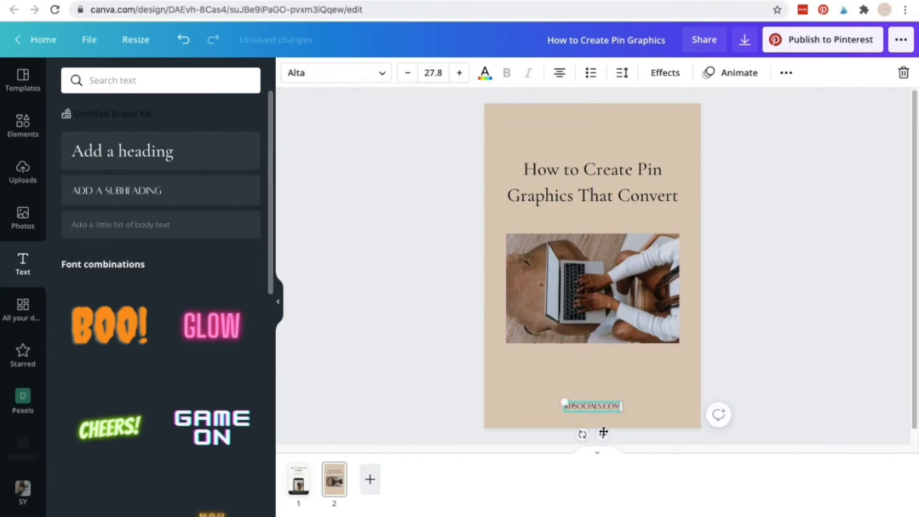
left_click(644, 390)
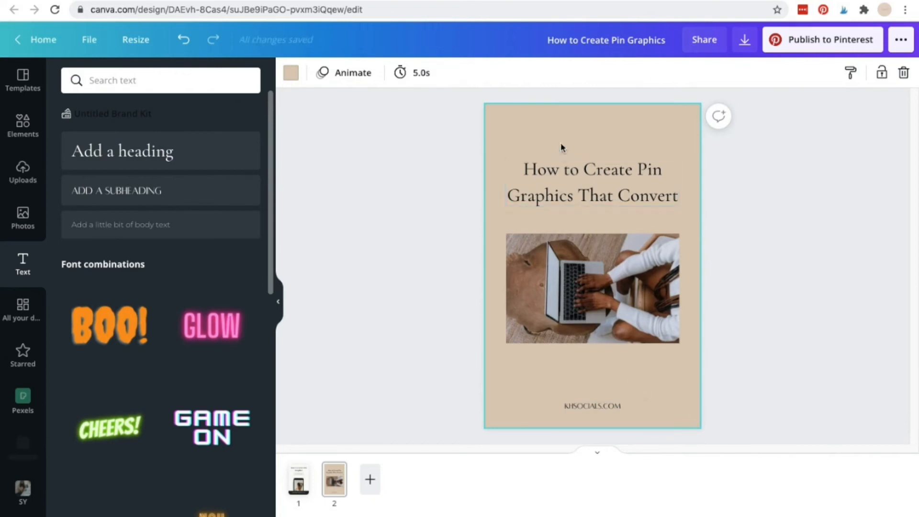
Move the title heading slightly down, closer to the laptop photo.
left_click(608, 187)
left_click_drag(608, 187, 608, 189)
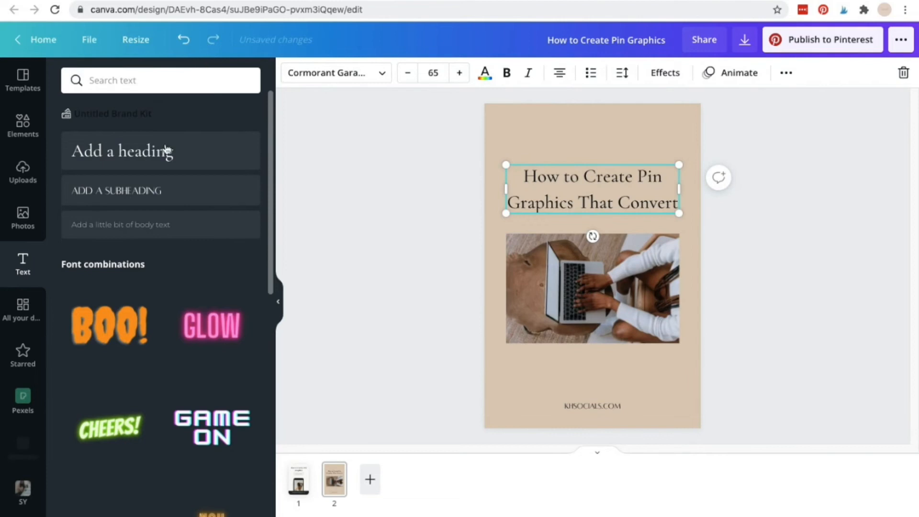
Add a second heading in the Gabriel Sans font reading "On the Blog" between the title and the photo.
left_click(171, 159)
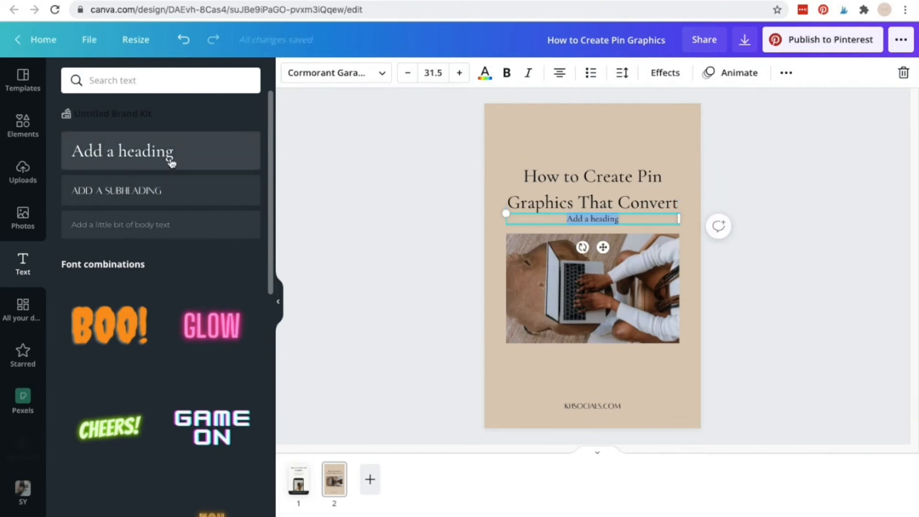
left_click(383, 74)
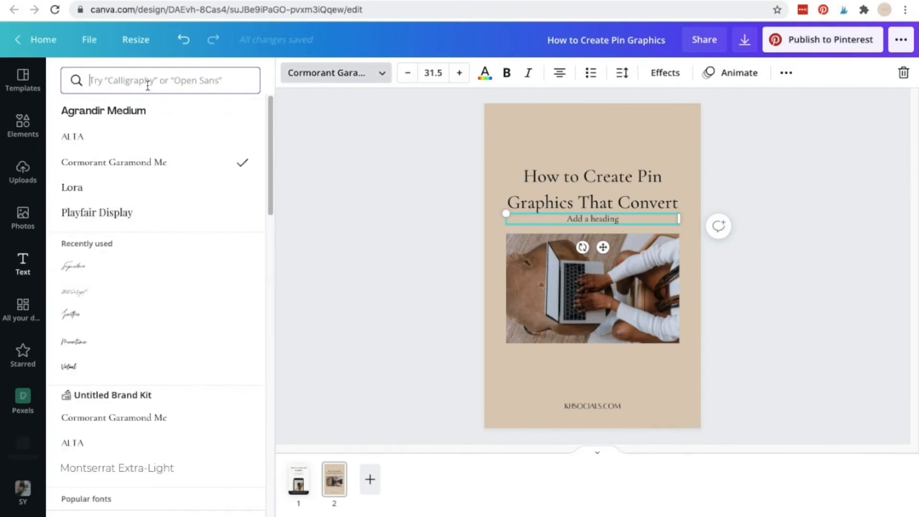
type("gabr")
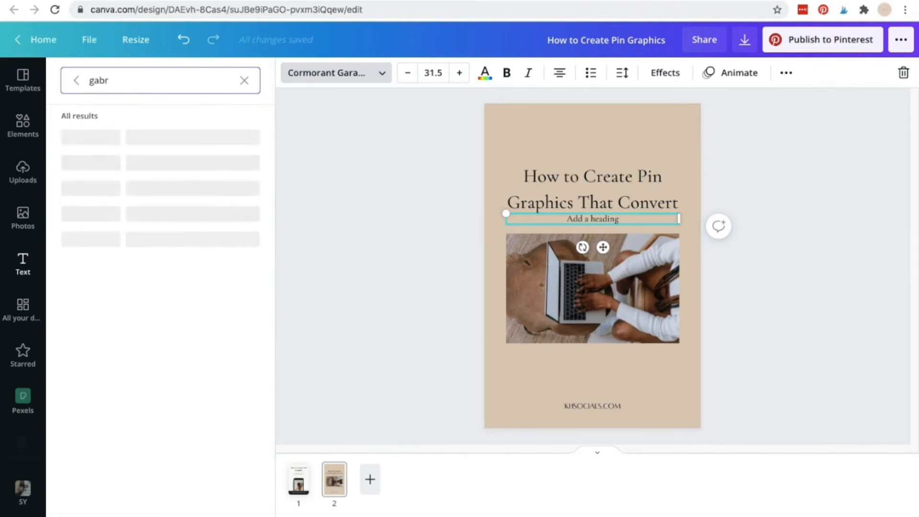
type("iel")
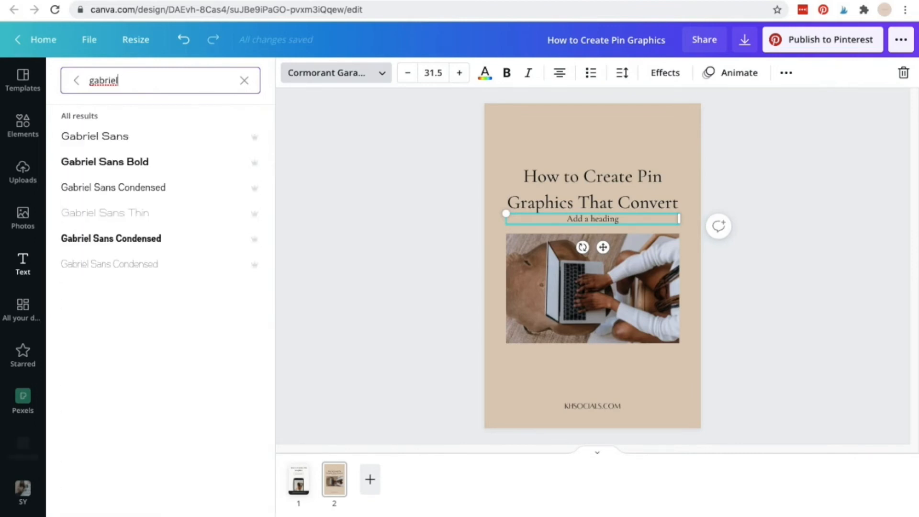
left_click(110, 136)
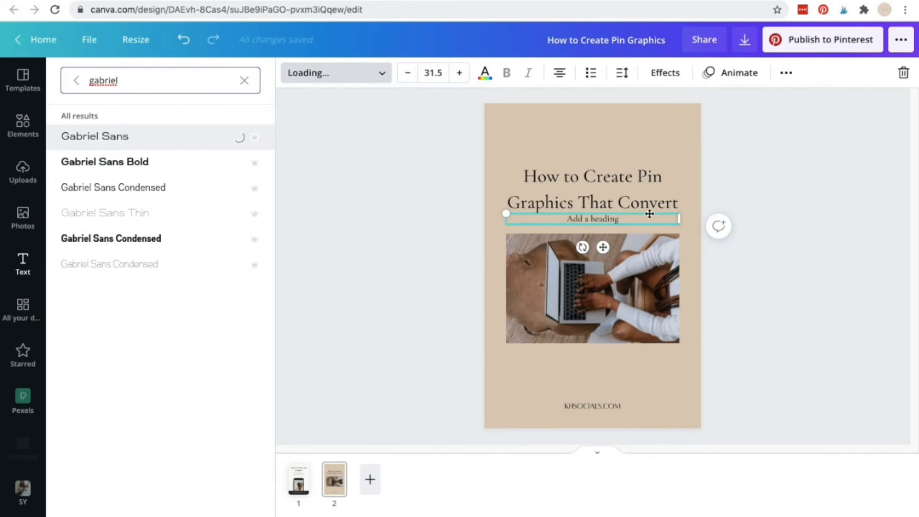
triple_click(605, 218)
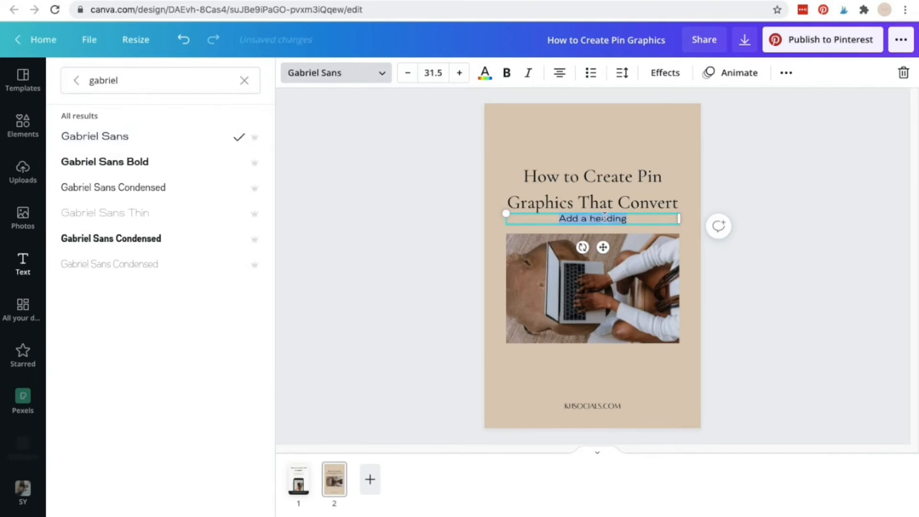
type("on the Blog")
Reduce the "On the Blog" text to size 29.5 and move it above the title near the pin's top edge.
left_click(407, 75)
left_click(407, 76)
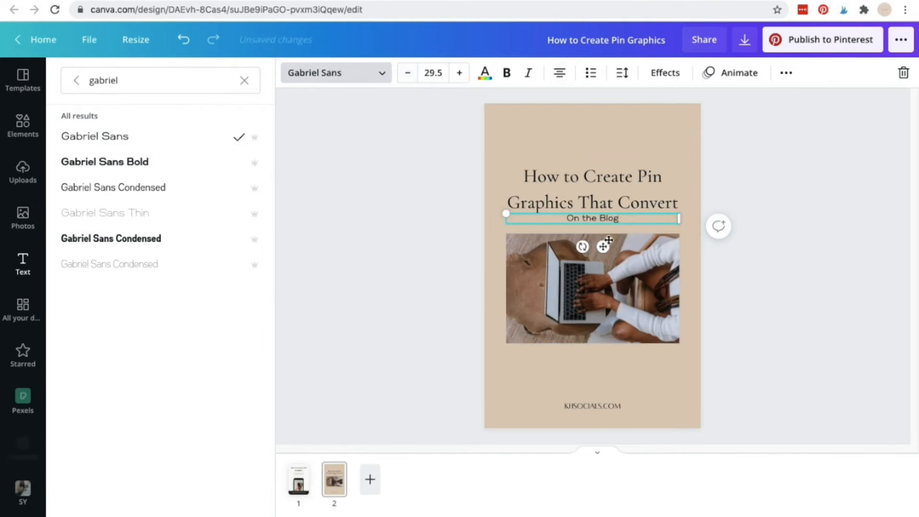
left_click_drag(604, 247, 602, 161)
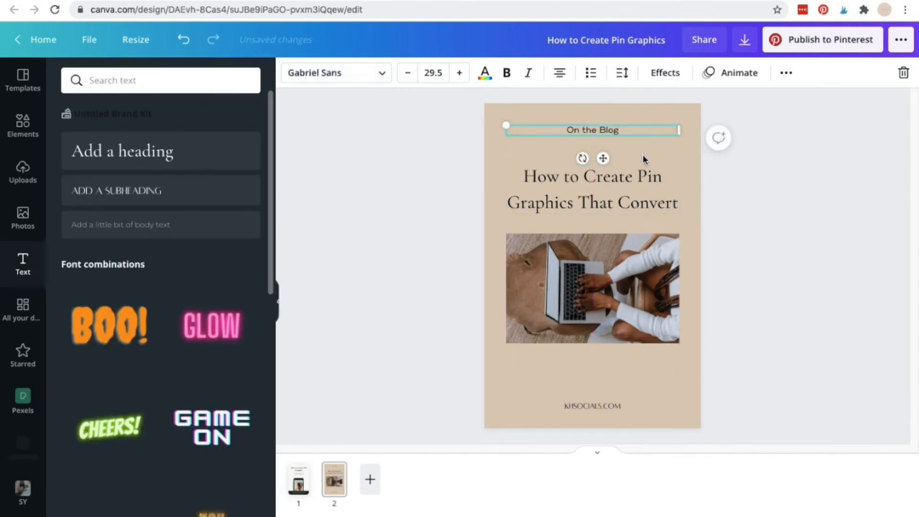
left_click(642, 154)
Try bold, italic, left and right alignment on the "On the Blog" text, then restore its regular centred formatting.
left_click(596, 128)
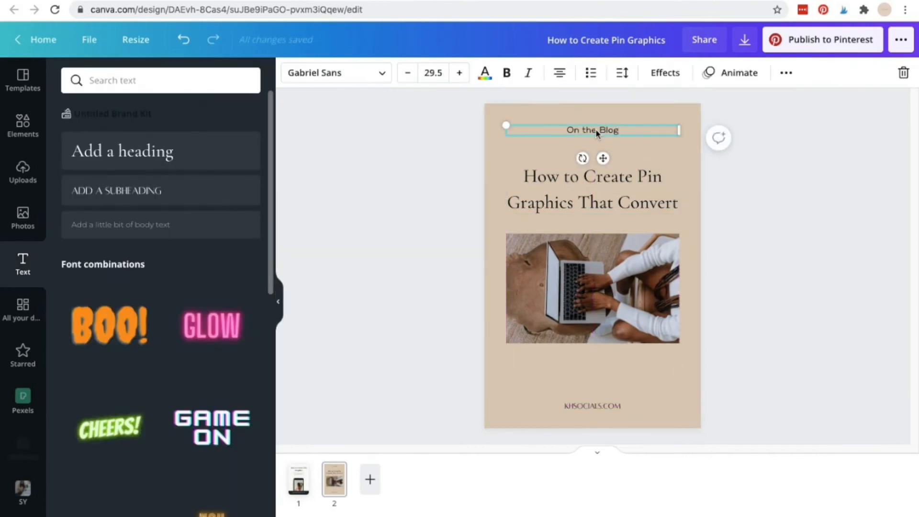
left_click(508, 76)
left_click(529, 74)
left_click(560, 76)
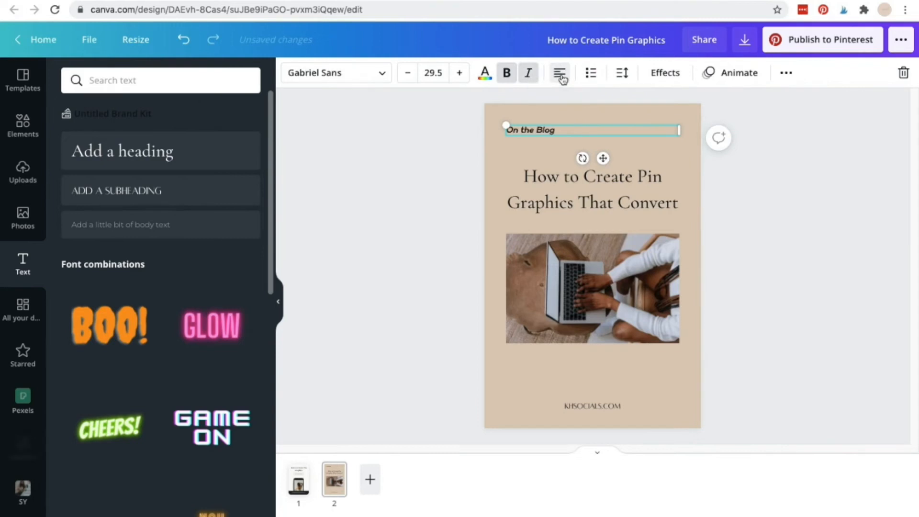
left_click(562, 77)
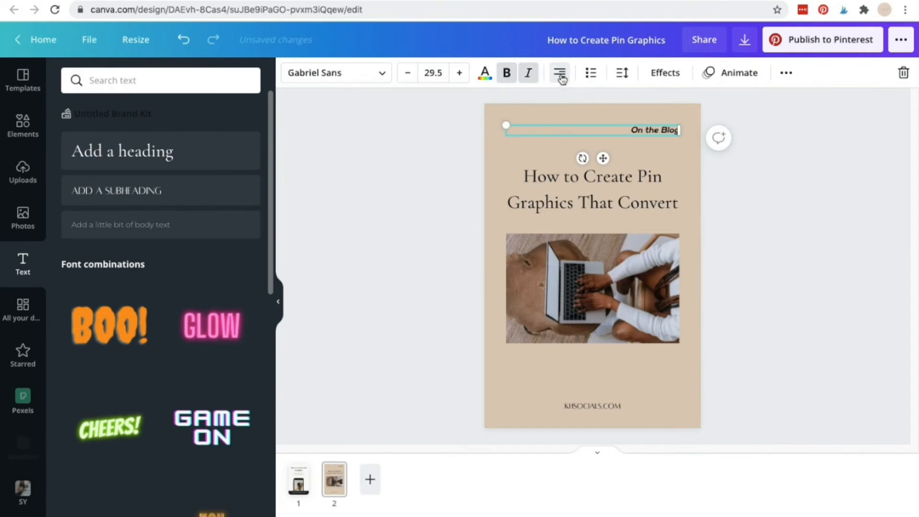
left_click(561, 77)
left_click(528, 75)
left_click(507, 75)
left_click(485, 77)
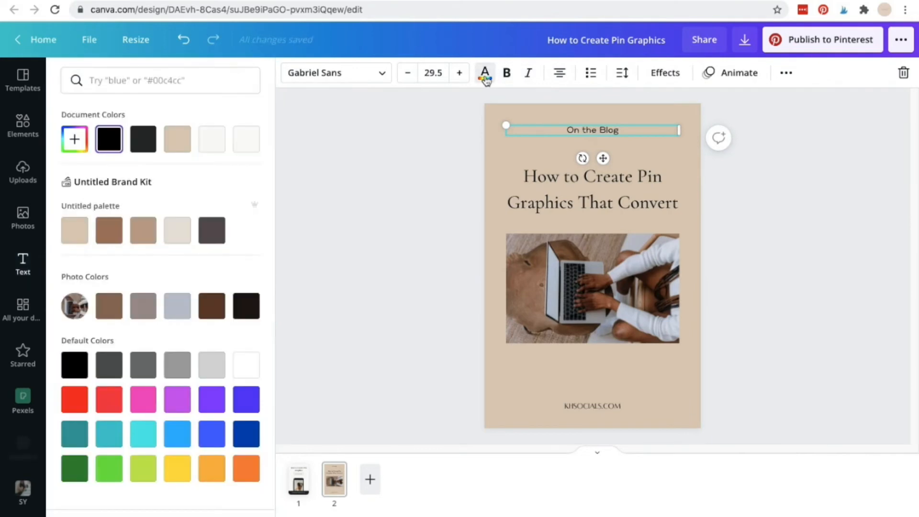
left_click(485, 77)
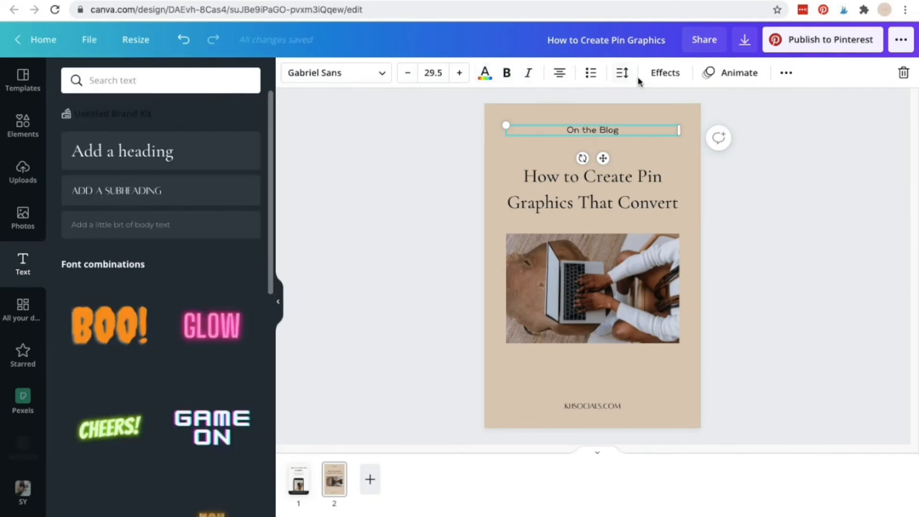
Try a letter spacing of 238 on the "On the Blog" text.
left_click(622, 75)
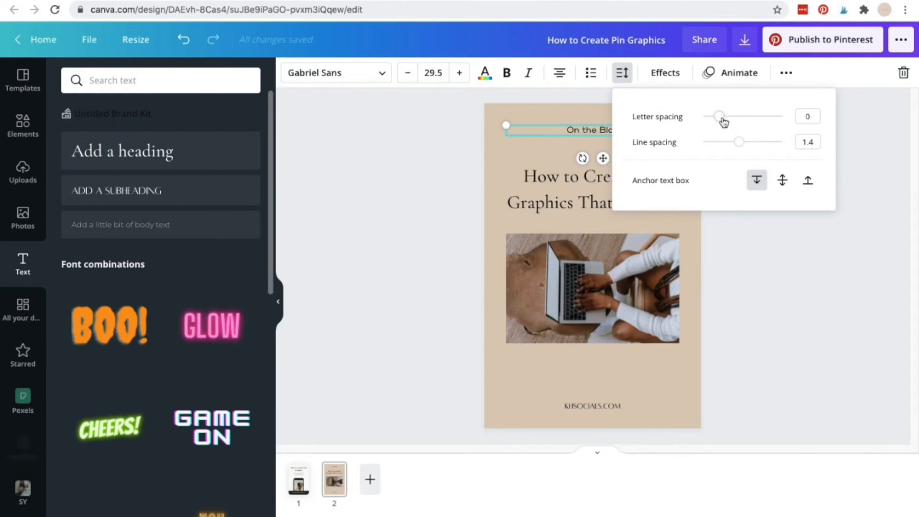
left_click_drag(722, 122, 739, 123)
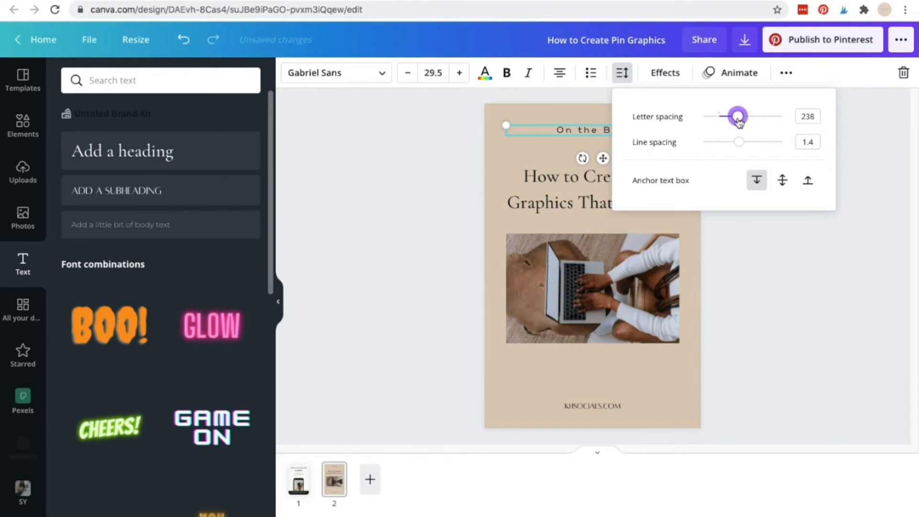
left_click(559, 156)
Set the letter spacing of the "On the Blog" text to 8.
left_click(596, 130)
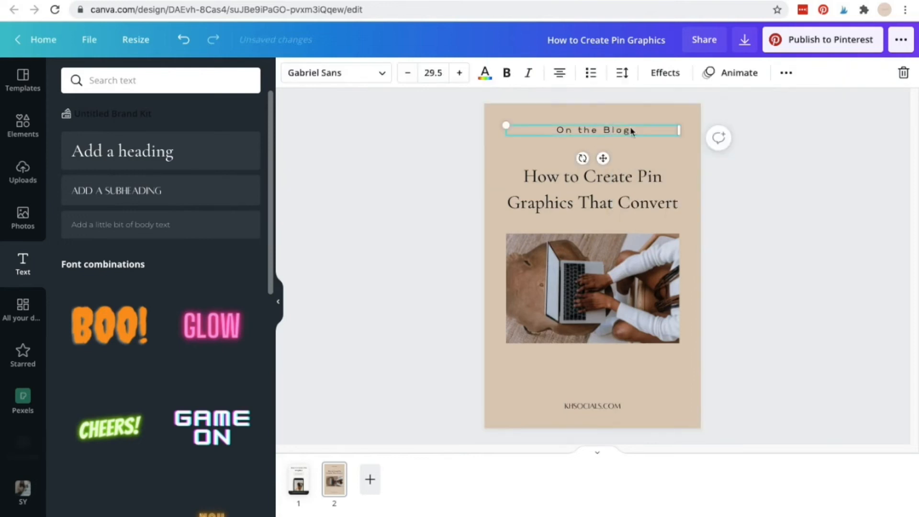
left_click(622, 73)
left_click_drag(738, 119, 720, 117)
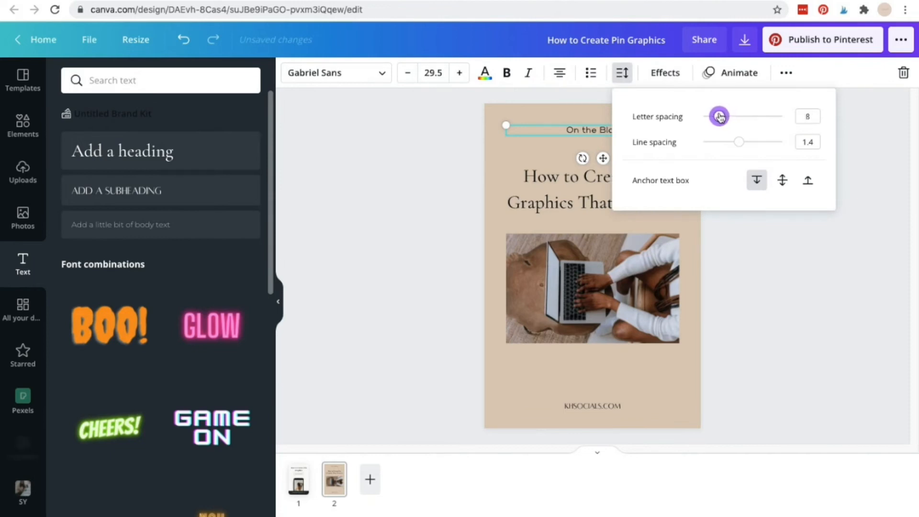
left_click(557, 141)
Try adjusting the line spacing of the title heading.
left_click(564, 176)
left_click(622, 73)
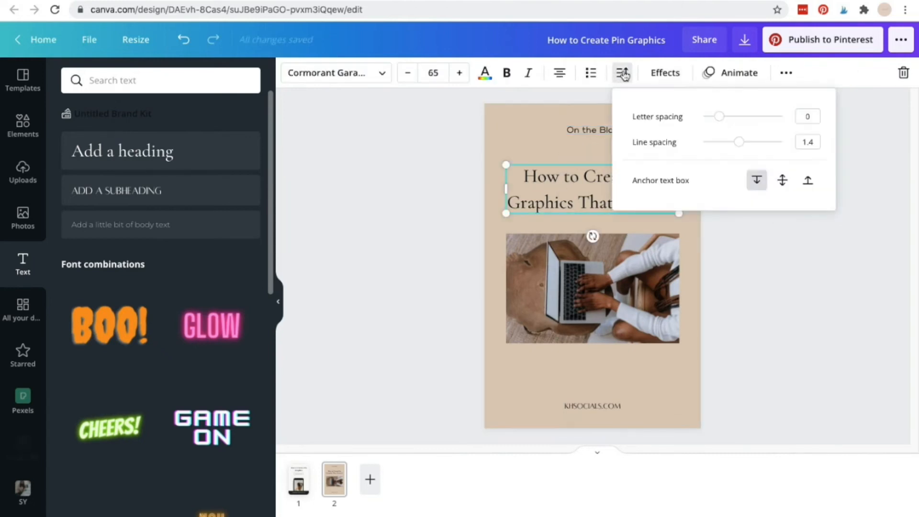
mouse_move(741, 145)
left_mouse_down()
mouse_move(775, 142)
mouse_move(708, 143)
mouse_move(741, 146)
left_mouse_up()
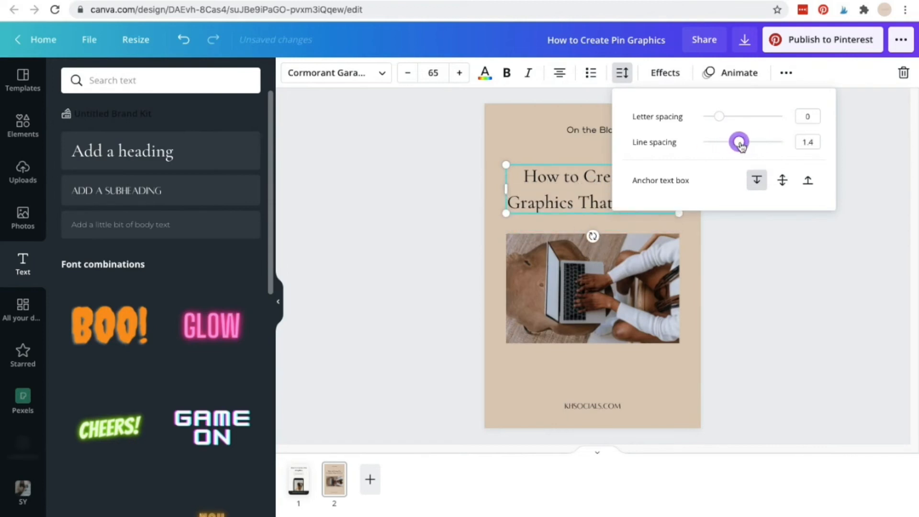
left_click(551, 144)
Move the "On the Blog" text slightly down, closer to the title heading.
left_click(595, 134)
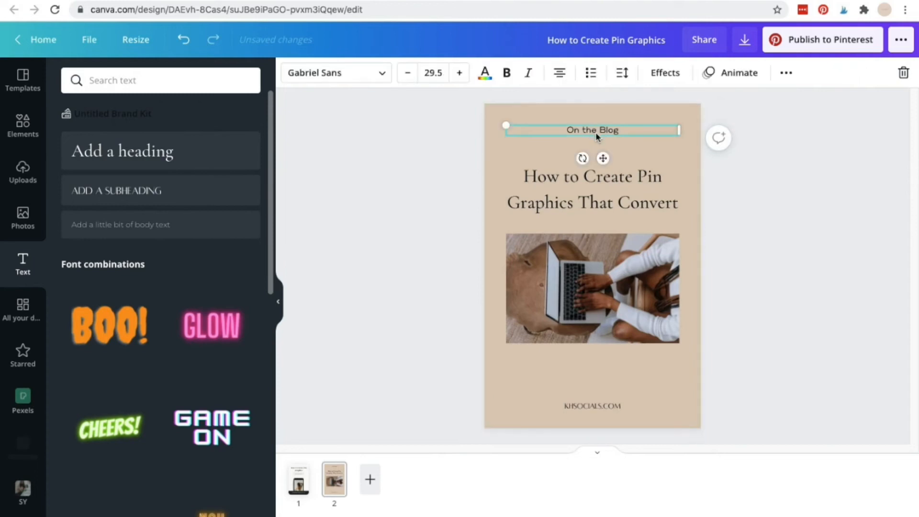
left_click_drag(604, 159, 603, 168)
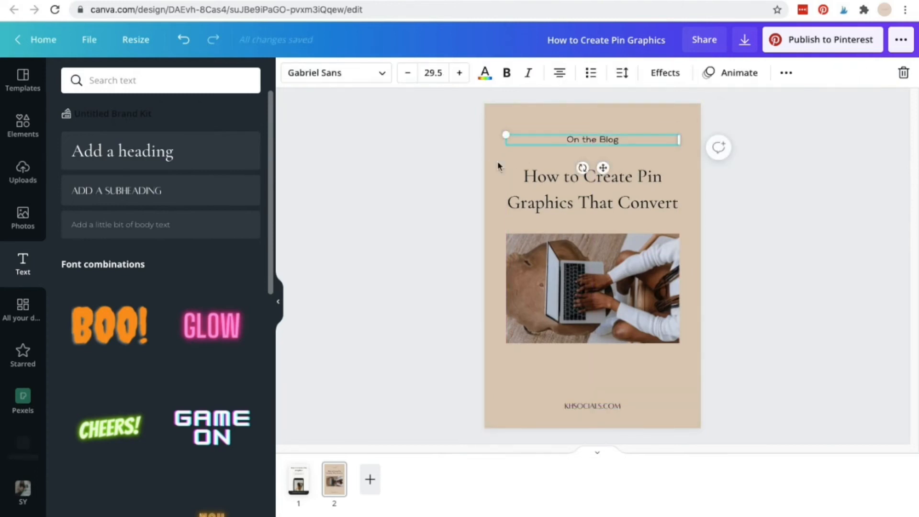
left_click(654, 374)
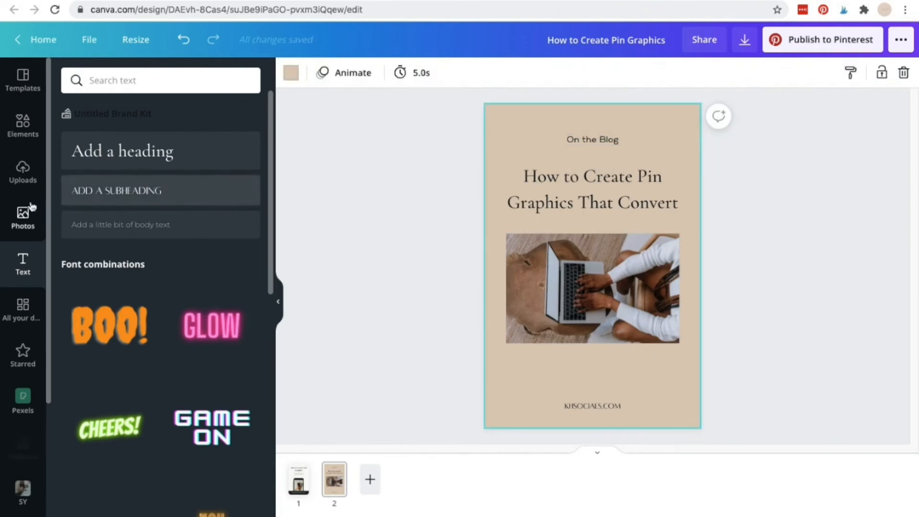
Add a plain solid line from the Lines & Shapes elements to the pin.
left_click(22, 126)
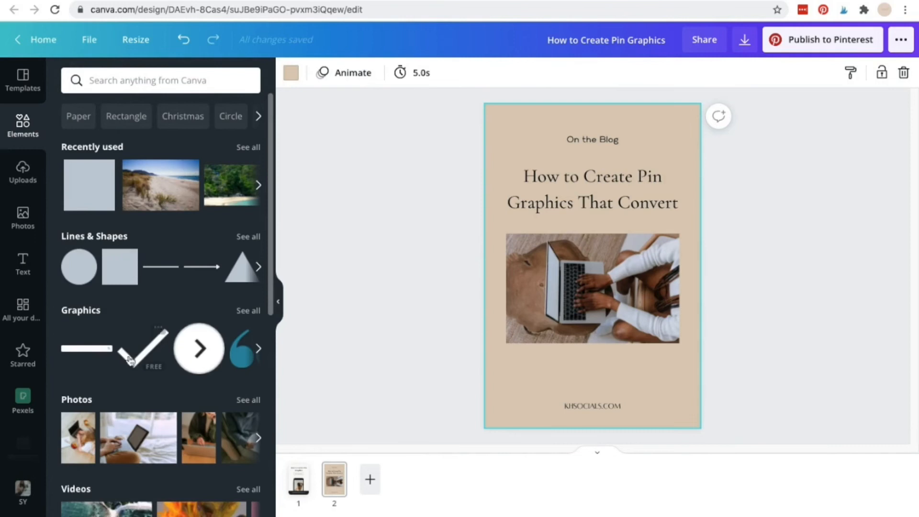
scroll(129, 360, "down", 4)
scroll(102, 254, "up", 2)
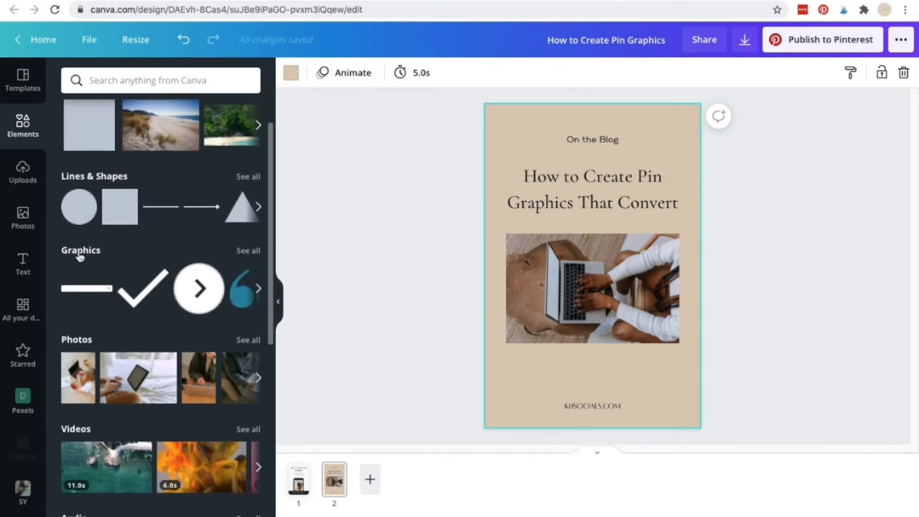
scroll(122, 280, "down", 4)
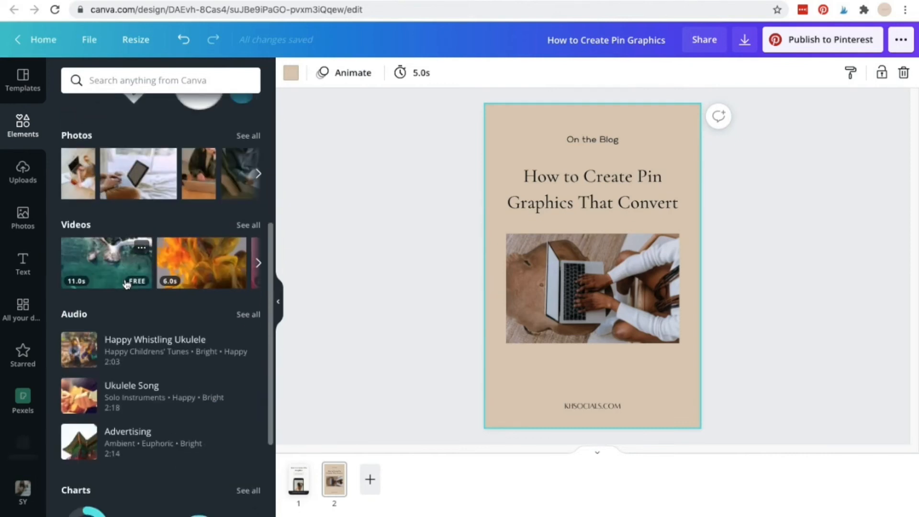
scroll(134, 293, "down", 4)
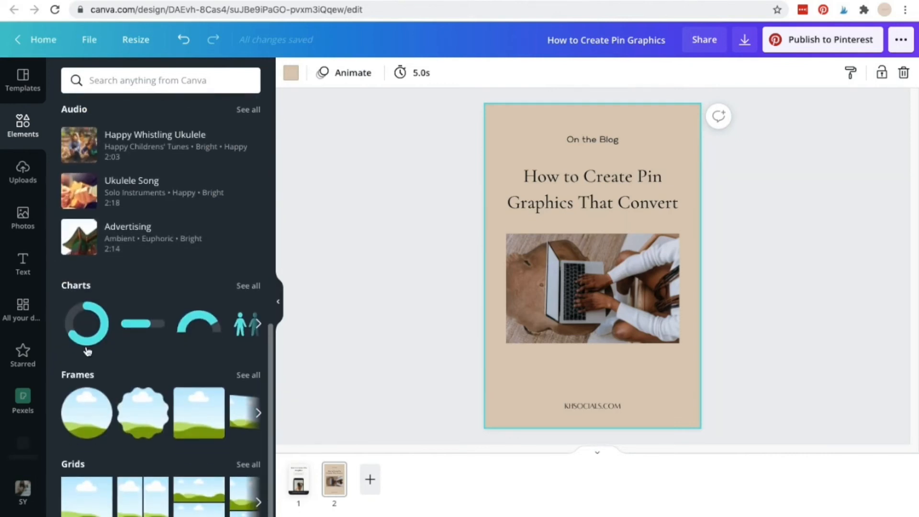
scroll(170, 351, "up", 8)
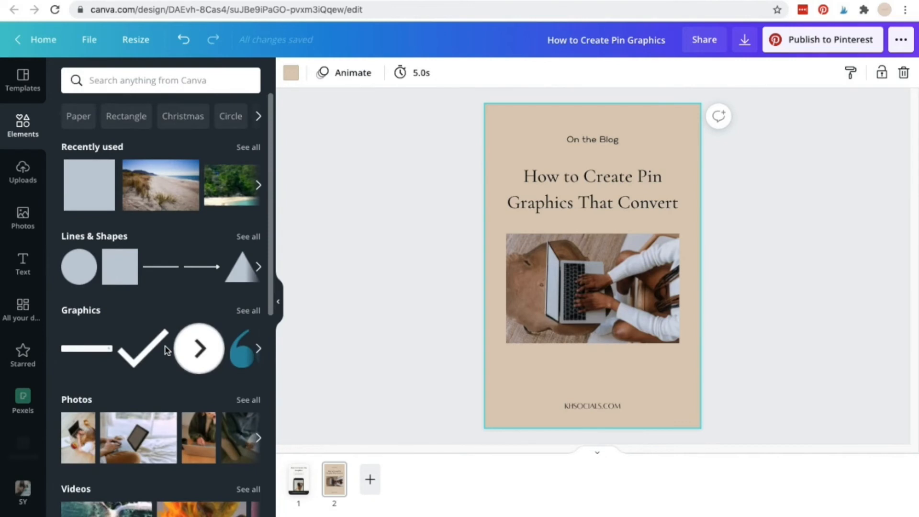
left_click(246, 237)
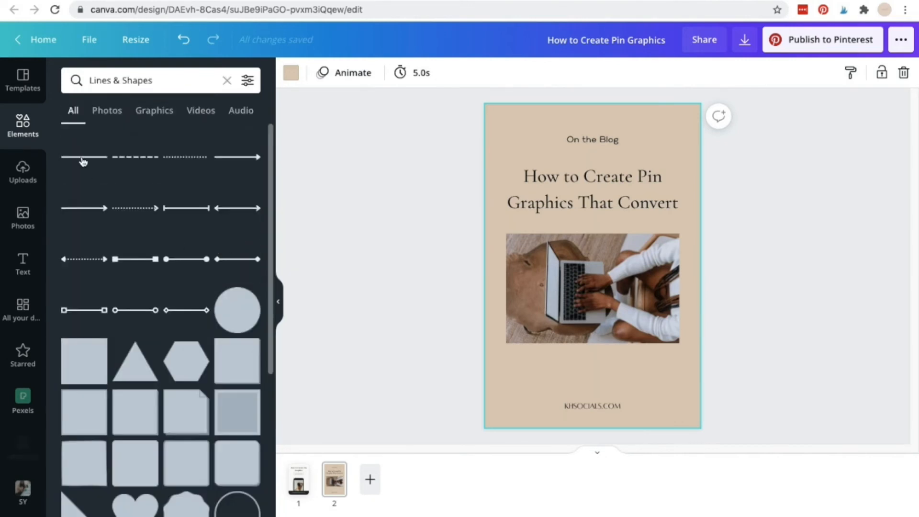
left_click(82, 159)
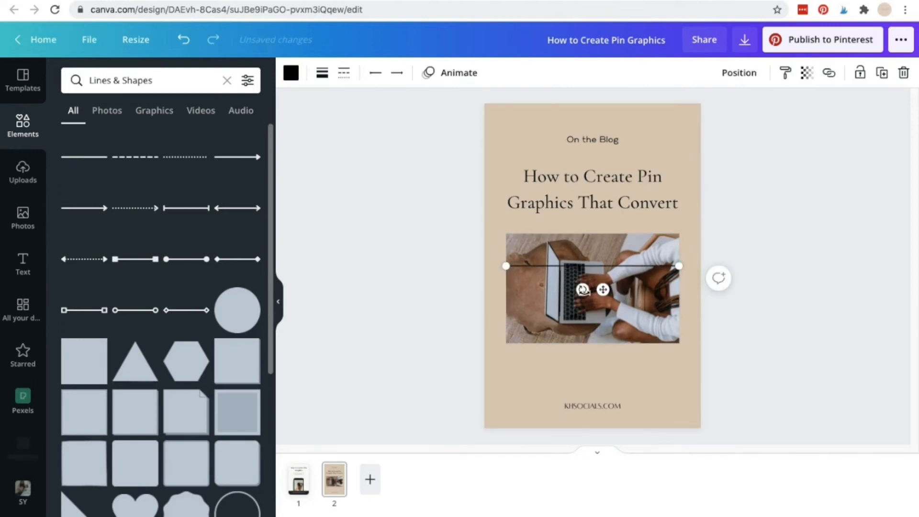
Rotate the line to vertical and shorten it so it runs from the pin's top edge to just above "On the Blog".
left_click_drag(581, 289, 577, 267)
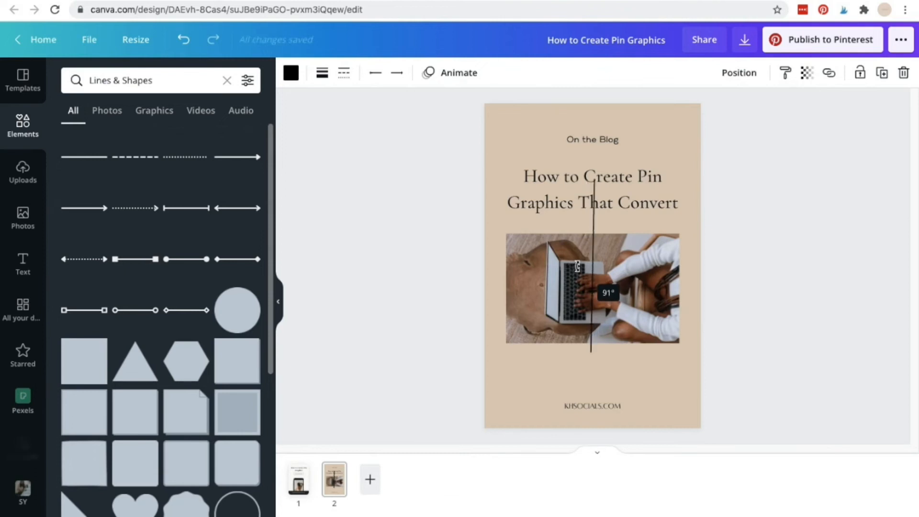
left_click_drag(578, 266, 567, 191)
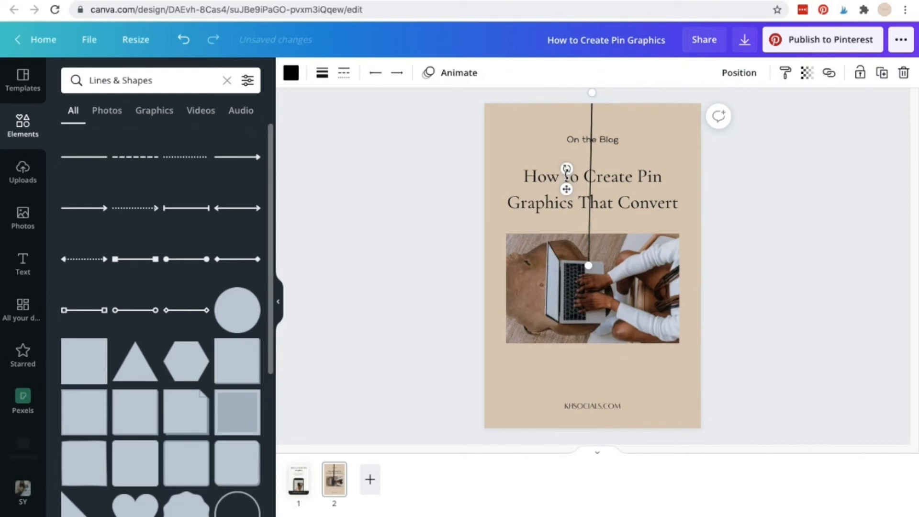
mouse_move(567, 172)
left_mouse_down()
mouse_move(561, 165)
mouse_move(560, 175)
left_mouse_up()
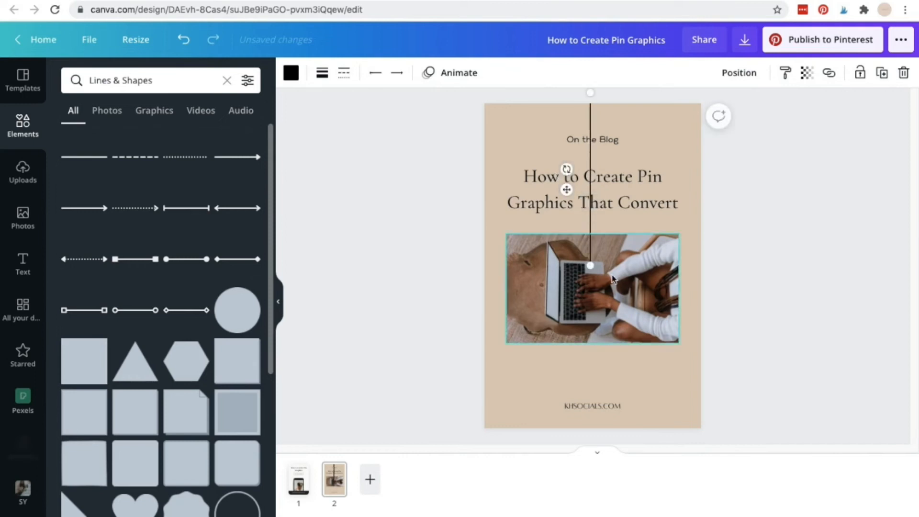
left_click_drag(590, 266, 592, 130)
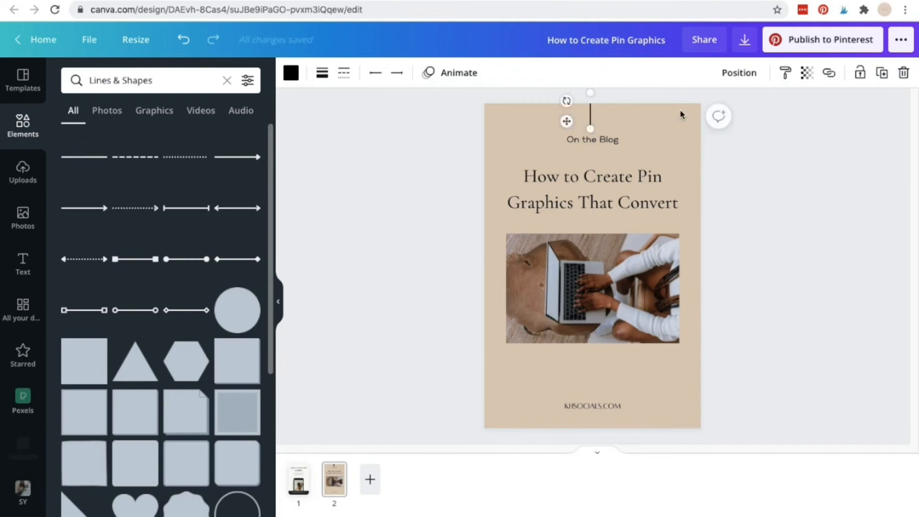
Recolor the vertical line with the reddish brown of the brand palette and move the "On the Blog" text slightly down from it.
left_click(292, 74)
left_click(109, 230)
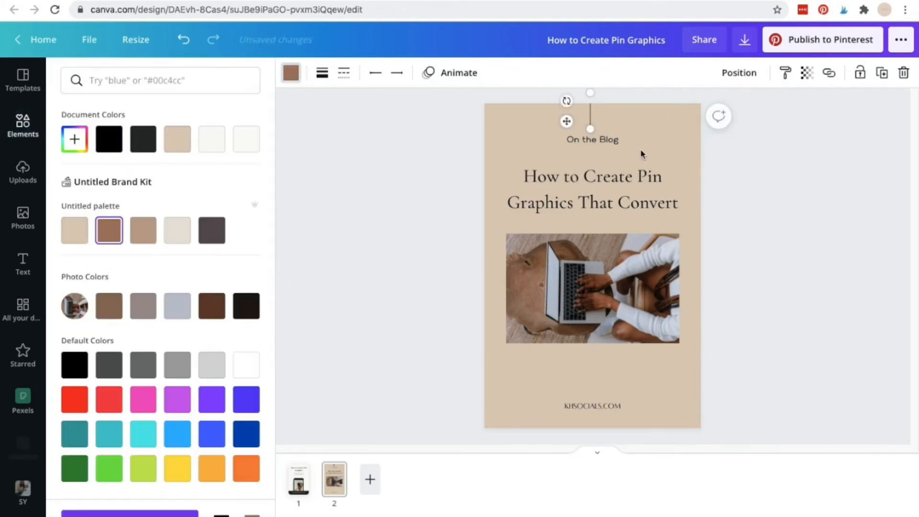
left_click(678, 139)
left_click(683, 174)
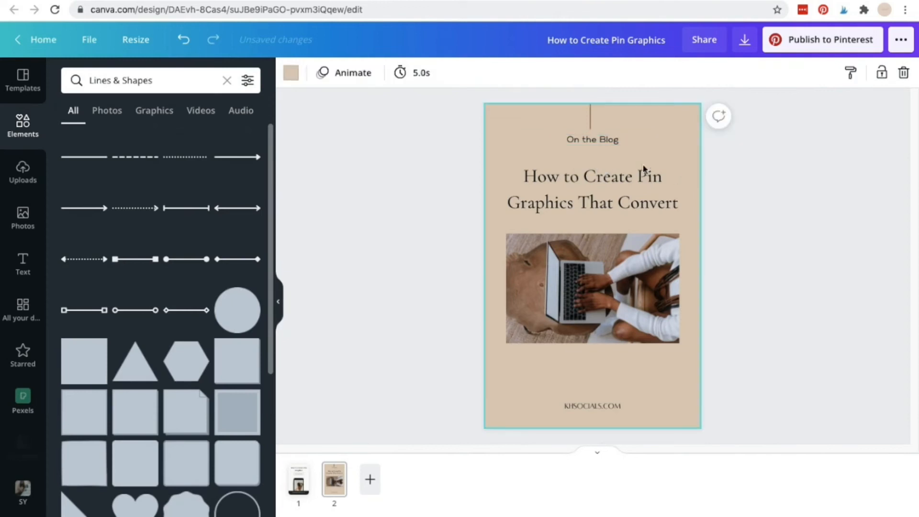
left_click(607, 141)
left_click_drag(604, 170, 603, 172)
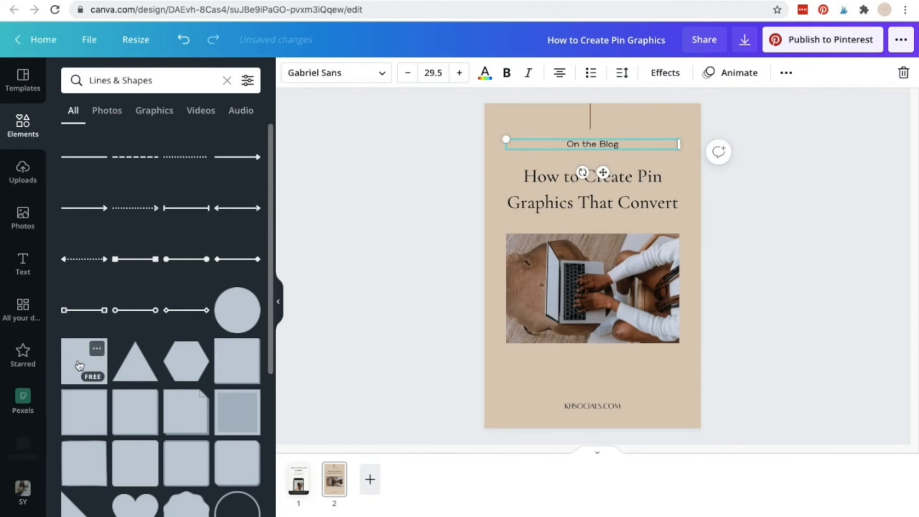
Add a brown square shape along the pin's bottom edge, widened to form a band across the full width.
left_click_drag(79, 365, 495, 426)
left_click_drag(83, 363, 528, 431)
left_click_drag(603, 431, 713, 431)
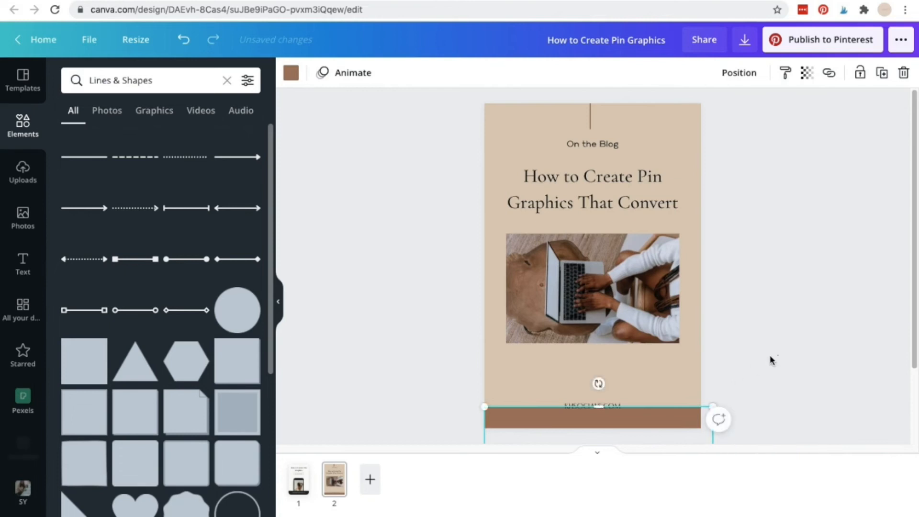
Move the KHSOCIALS.COM text down so it sits centered on the brown band.
left_click(771, 360)
left_click(597, 406)
left_click_drag(605, 435, 604, 451)
left_click(652, 373)
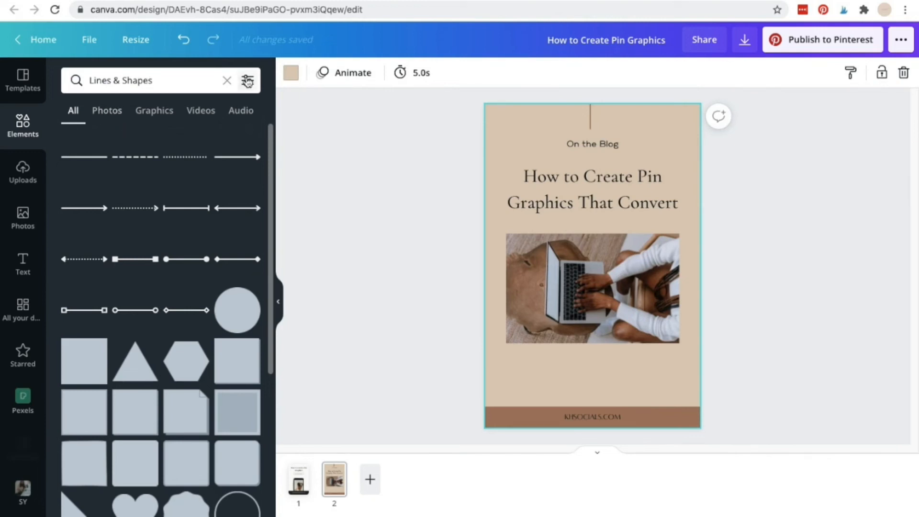
Delete the rectangular laptop photo and place a circular frame below the title heading instead.
left_click(227, 81)
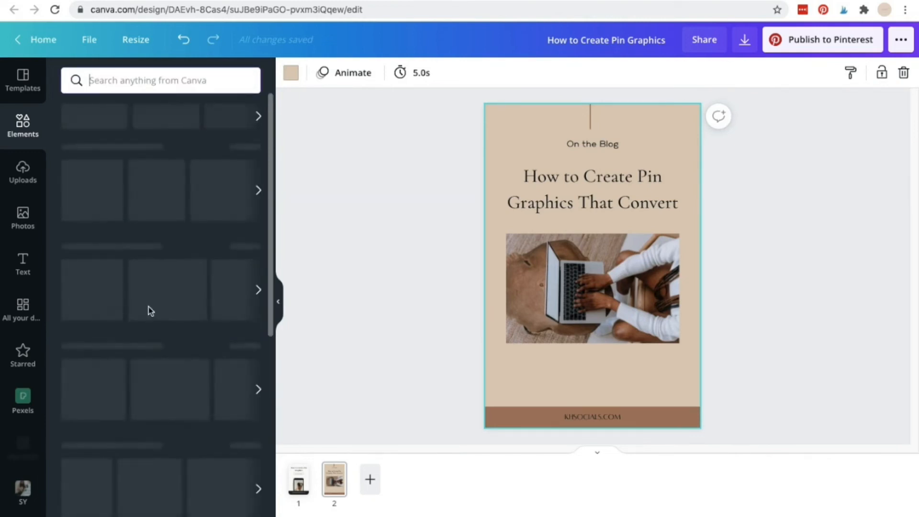
scroll(143, 306, "down", 7)
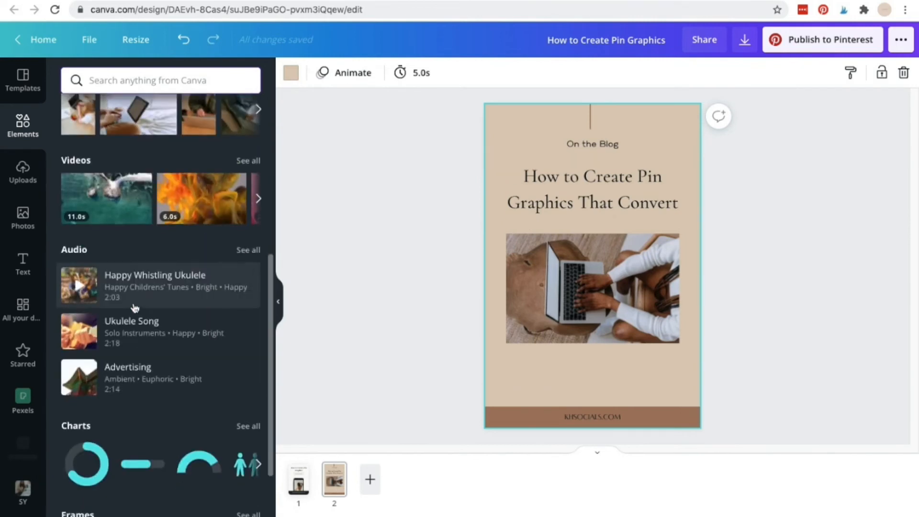
scroll(135, 307, "down", 3)
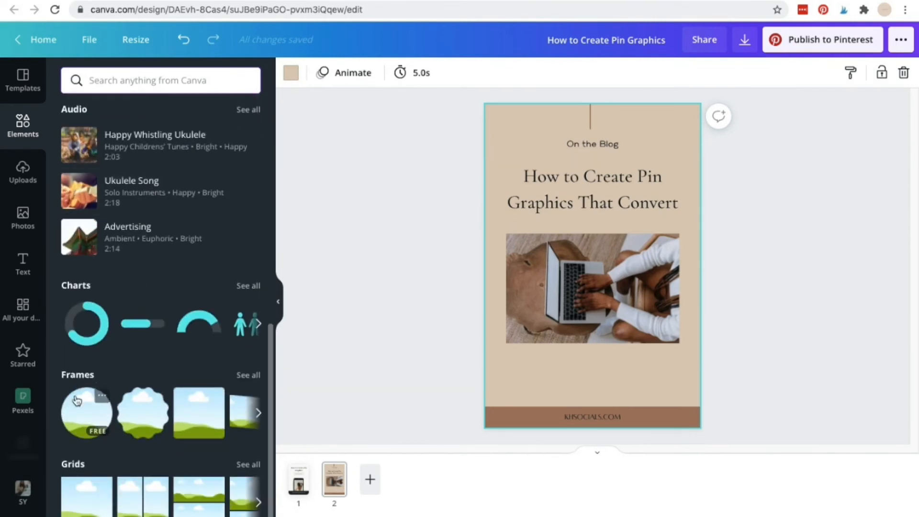
left_click(610, 286)
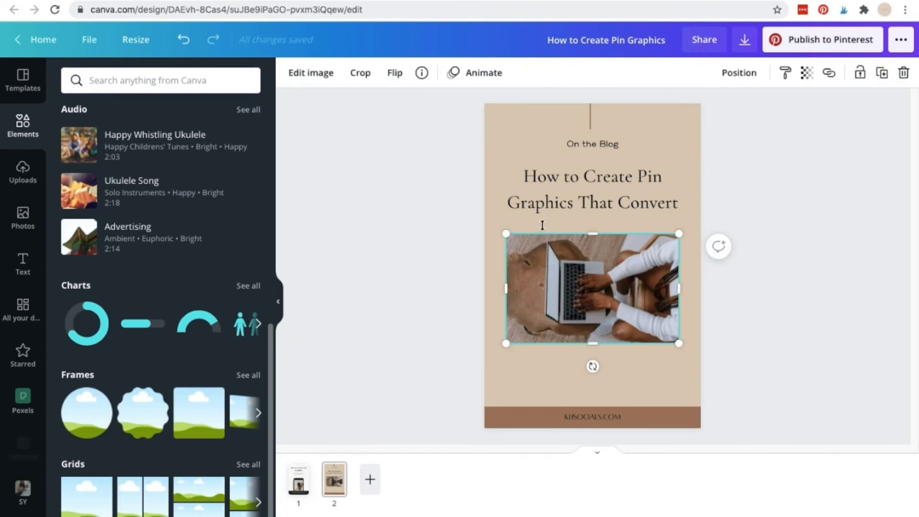
key("Delete")
left_click_drag(86, 413, 556, 264)
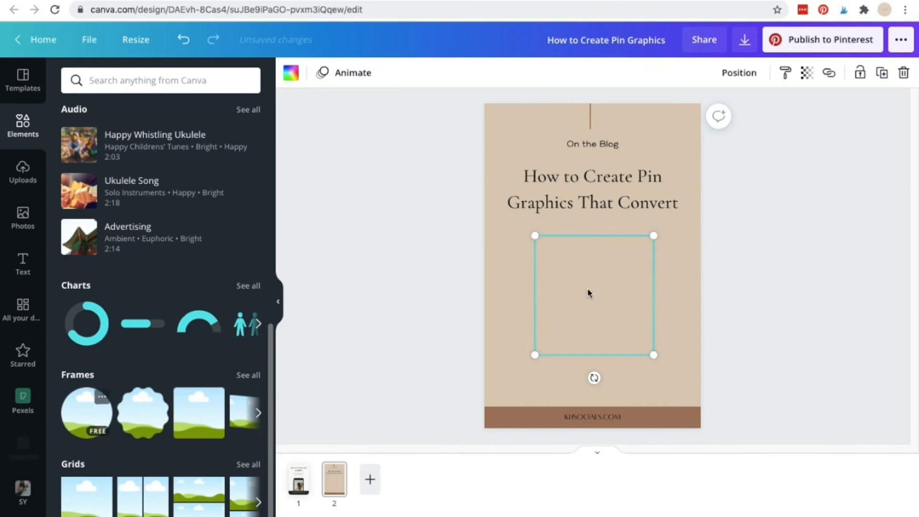
left_click_drag(588, 289, 593, 291)
left_click(512, 252)
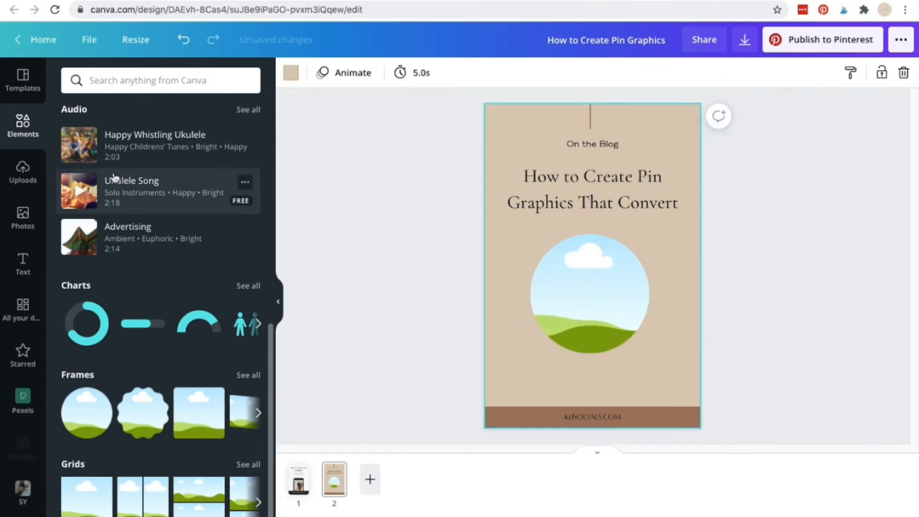
Fill the circular frame with the starred photo of hands typing on a laptop.
left_click(32, 214)
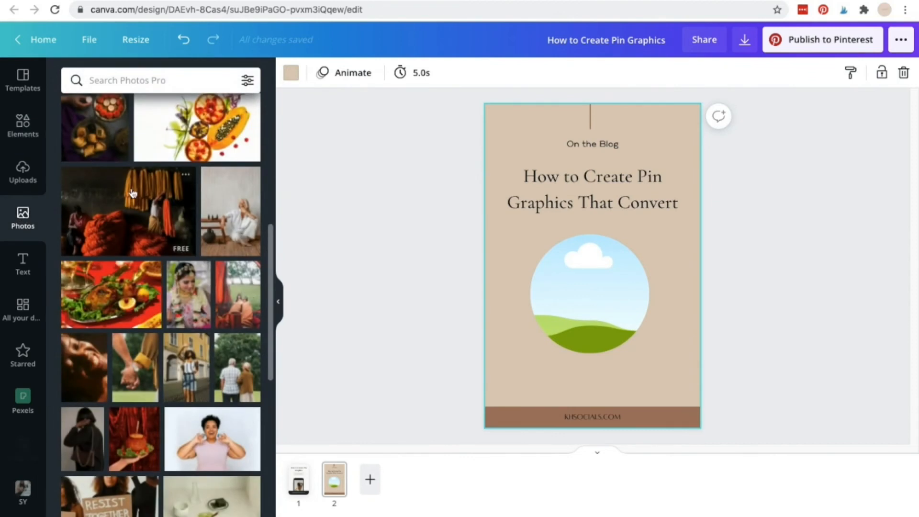
left_click(22, 354)
left_click_drag(157, 143, 553, 286)
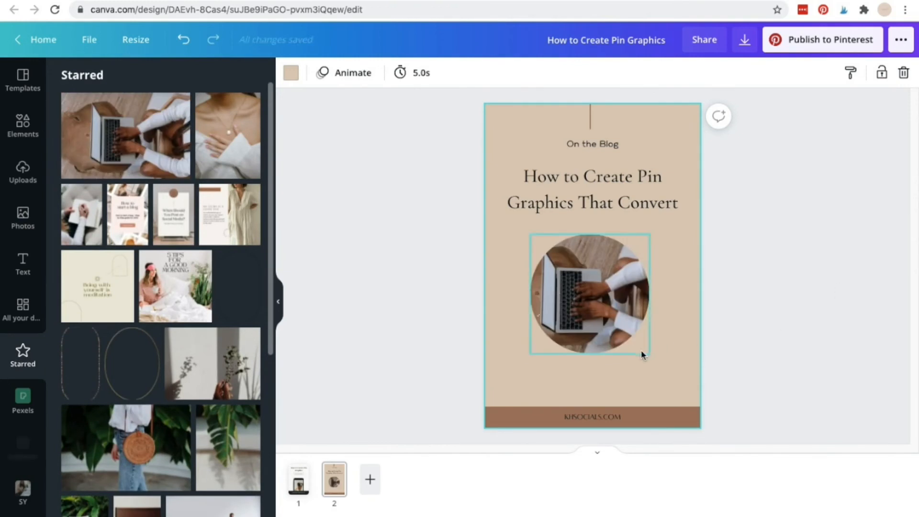
Enlarge the circular laptop photo and center it horizontally between the title heading and the brown band.
left_click(611, 322)
left_click_drag(651, 354, 679, 383)
left_click_drag(604, 292, 592, 289)
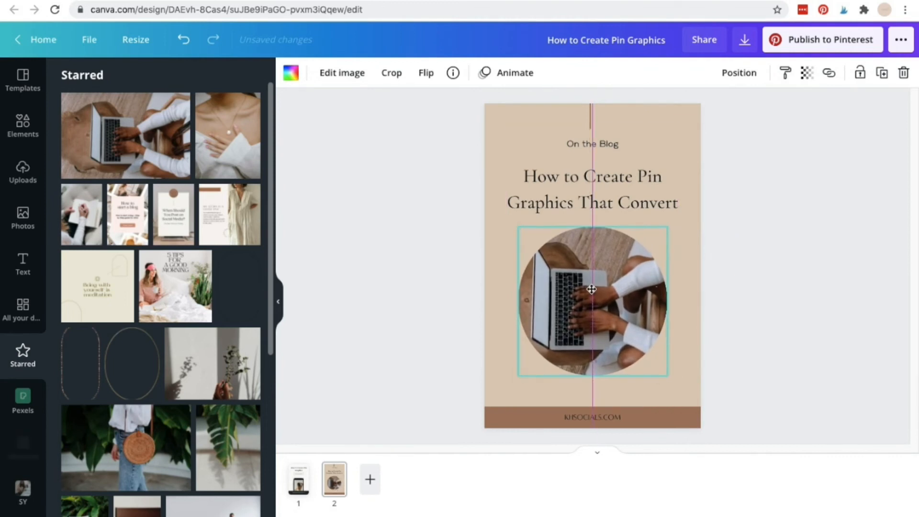
Search the elements library for "boho".
left_click(26, 136)
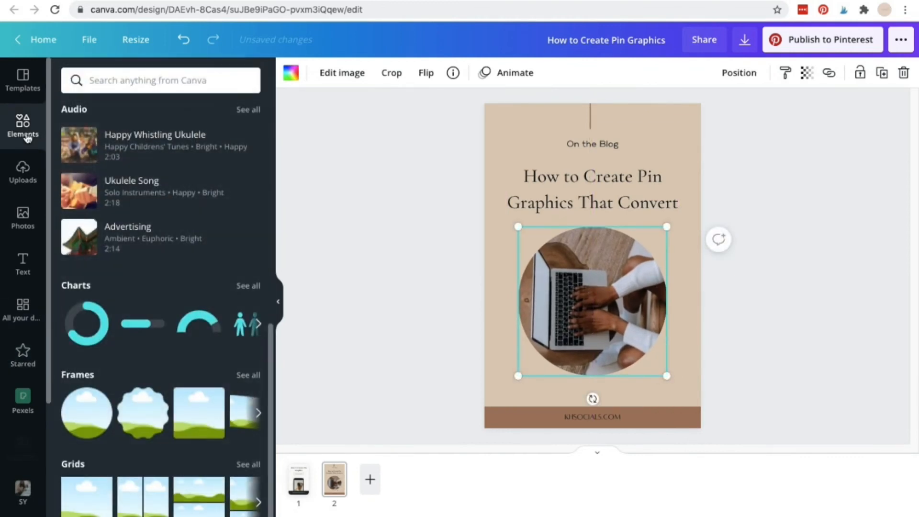
scroll(137, 226, "up", 10)
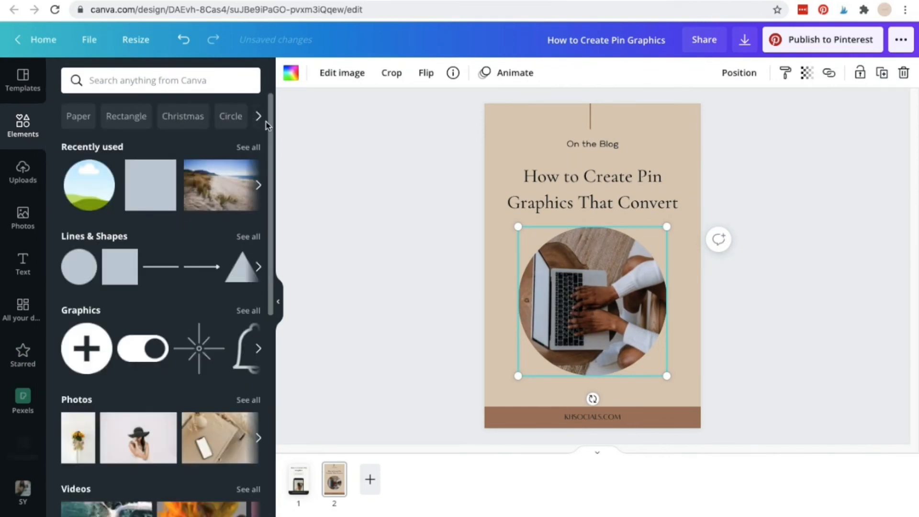
left_click(205, 81)
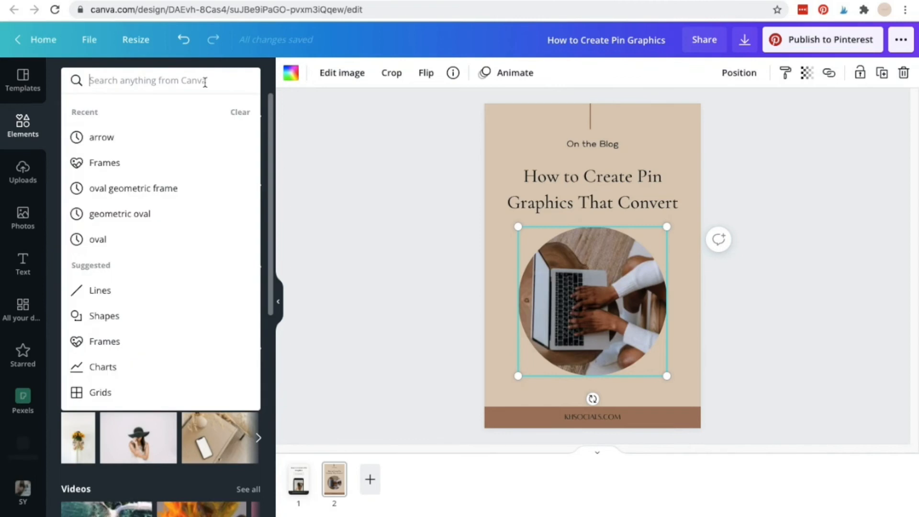
type("boho")
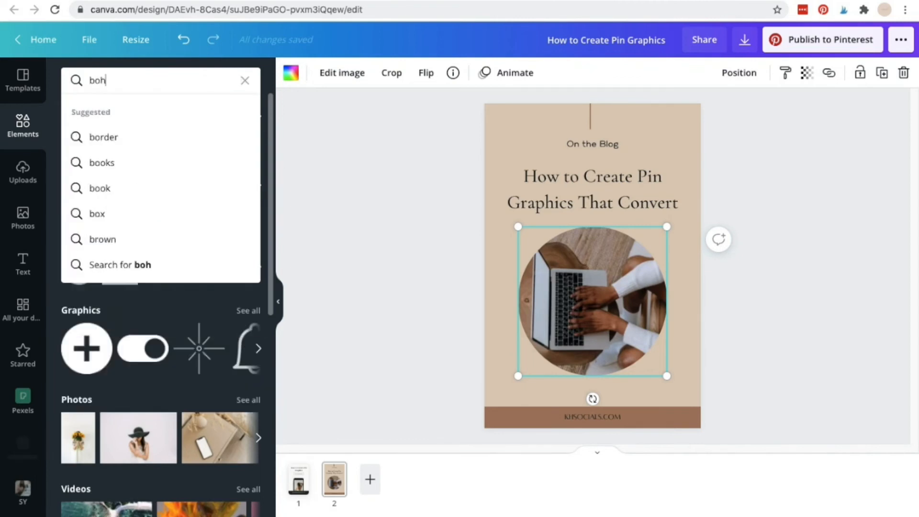
key("Return")
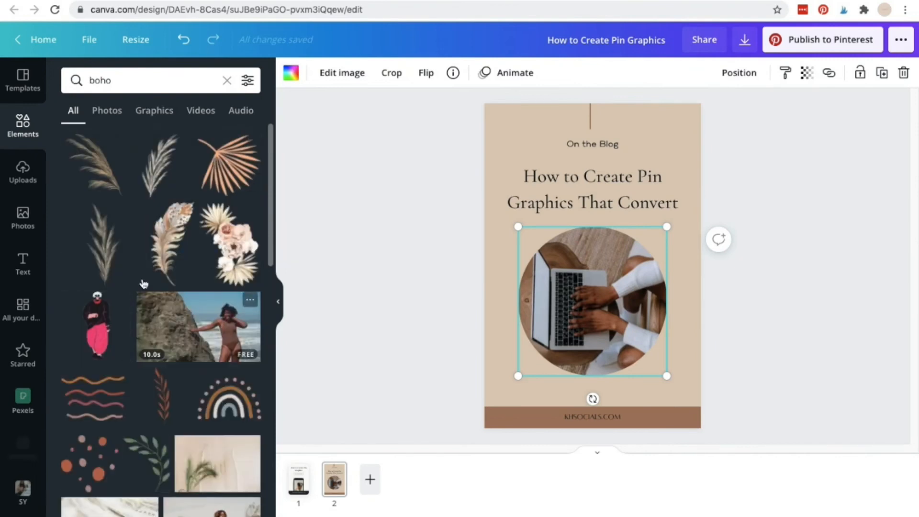
Add the terracotta dots graphic, shrink it and place it over the upper-left edge of the circular photo.
scroll(115, 306, "down", 2)
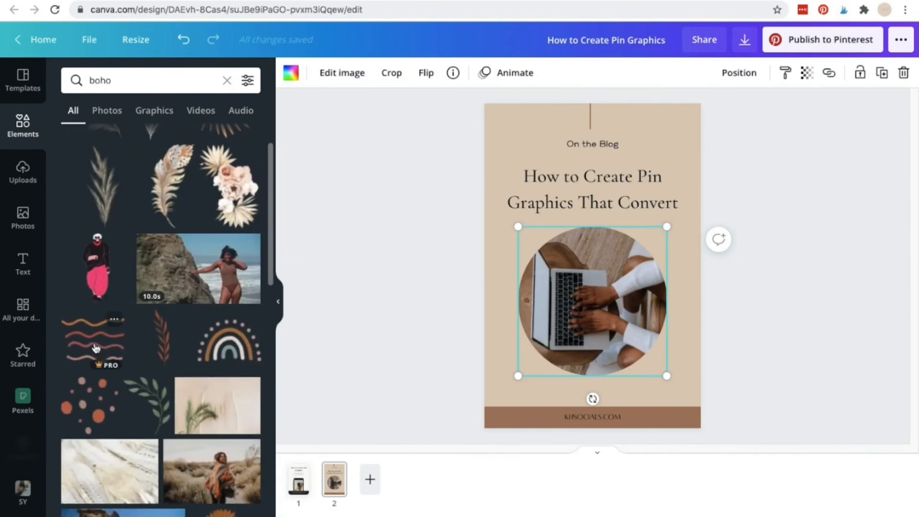
left_click_drag(91, 405, 503, 227)
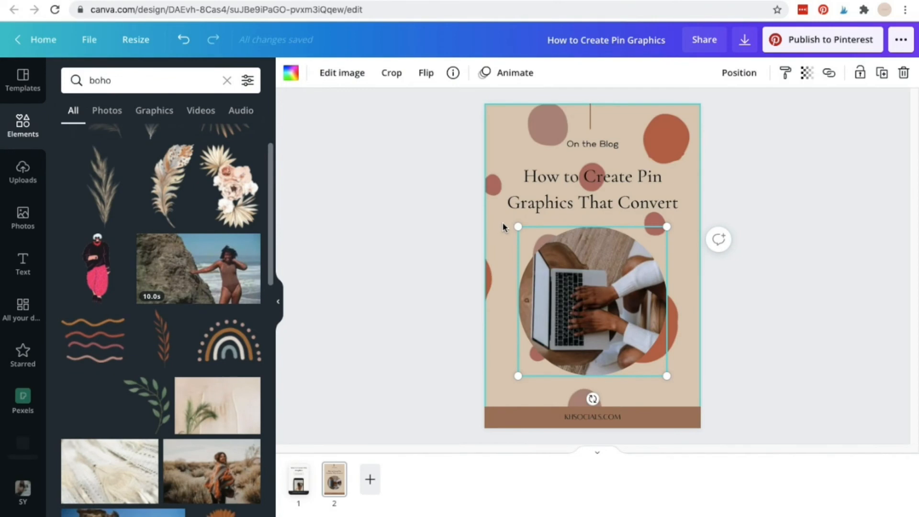
left_click_drag(672, 372, 564, 265)
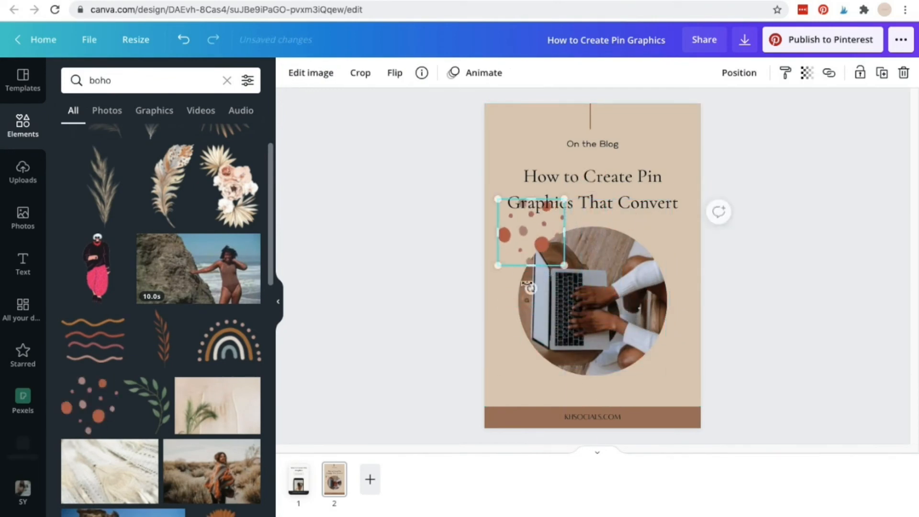
left_click_drag(511, 232, 511, 253)
left_click(848, 333)
Browse the boho results, check related graphics through the palm leaf element's "palm tree" keyword, and clear the search.
scroll(223, 383, "down", 10)
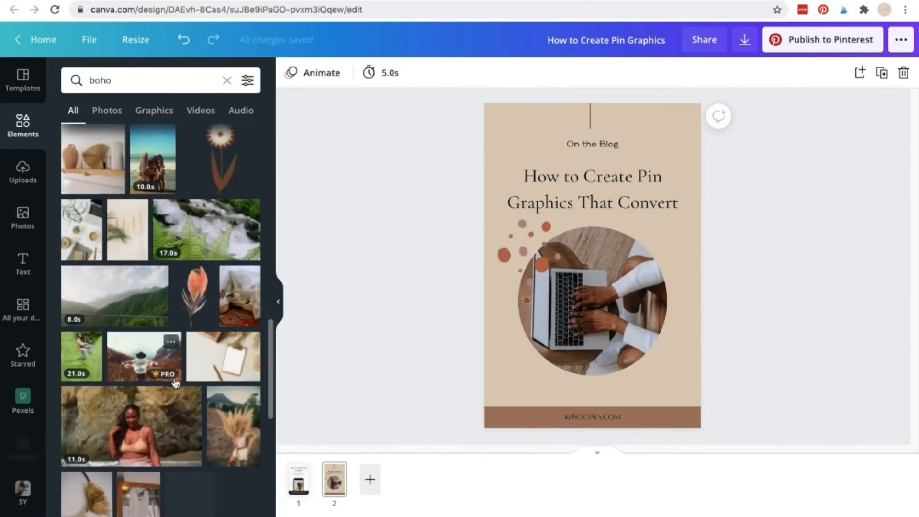
scroll(176, 383, "down", 5)
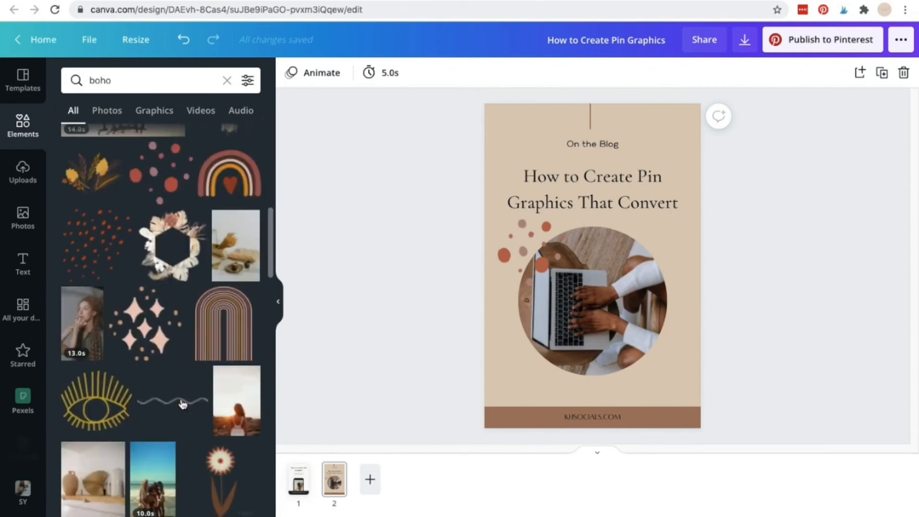
scroll(183, 405, "up", 10)
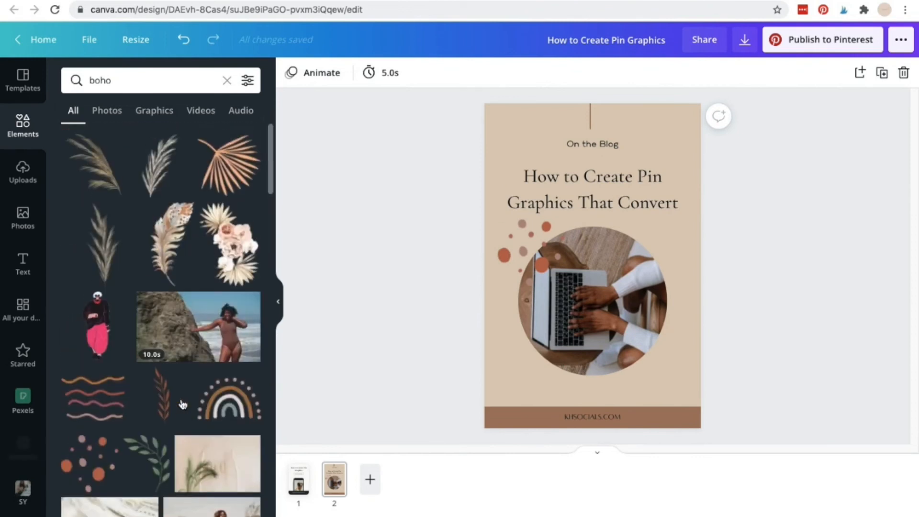
left_click(250, 147)
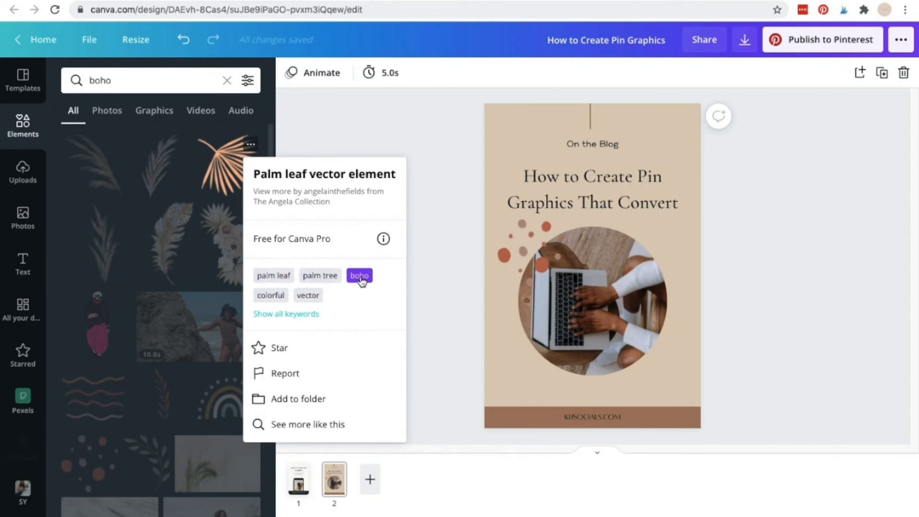
left_click(320, 277)
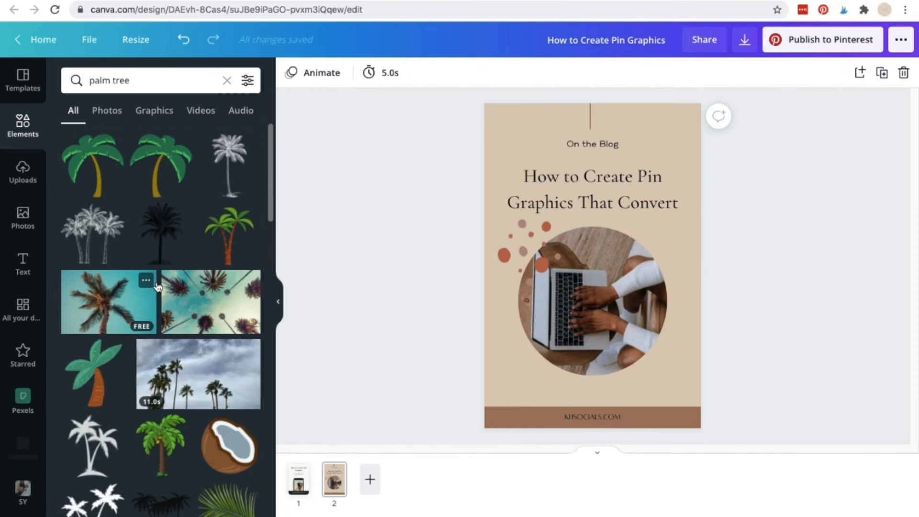
scroll(156, 292, "down", 2)
scroll(156, 297, "down", 5)
scroll(120, 306, "up", 7)
left_click(227, 81)
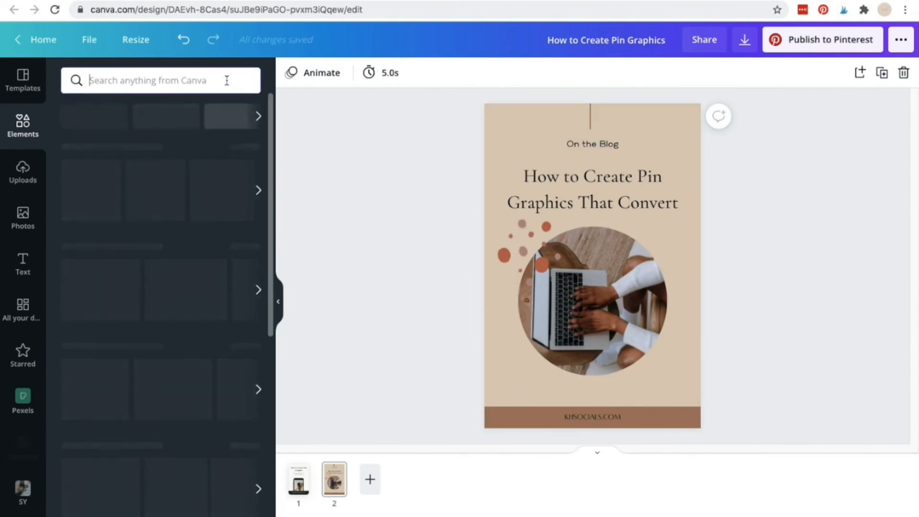
Send the terracotta dots graphic one layer backward, behind the circular laptop photo.
left_click(511, 251)
right_click(524, 244)
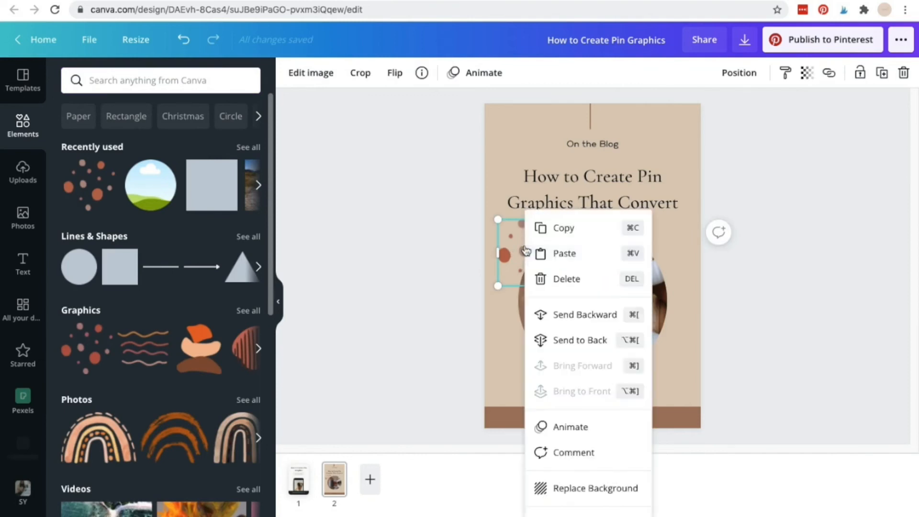
left_click(499, 354)
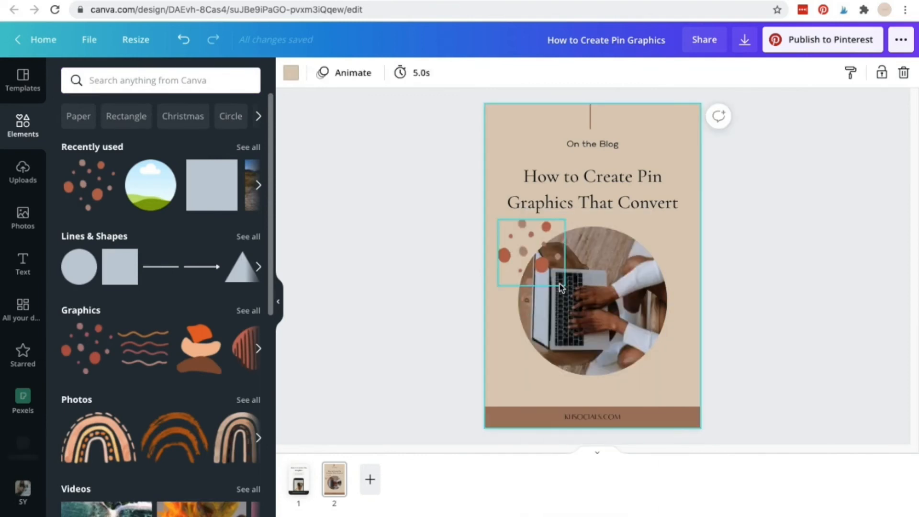
left_click(515, 242)
right_click(514, 242)
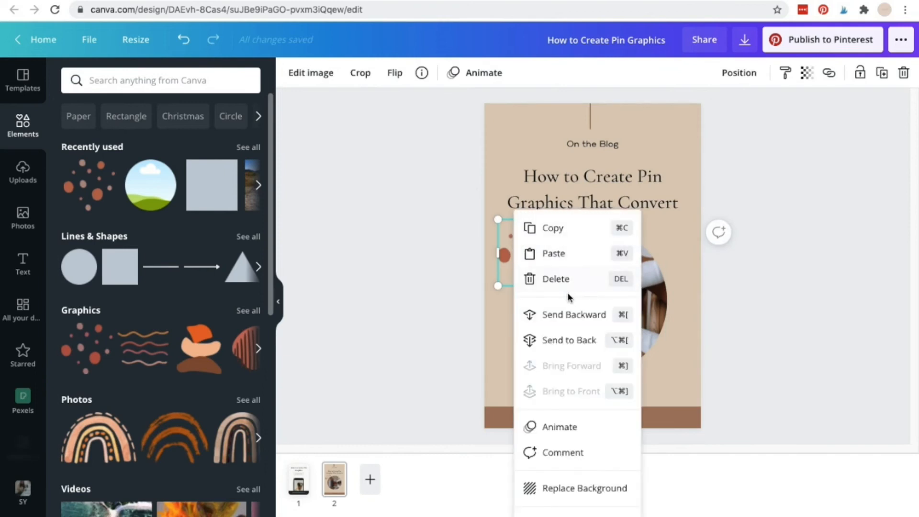
left_click(586, 319)
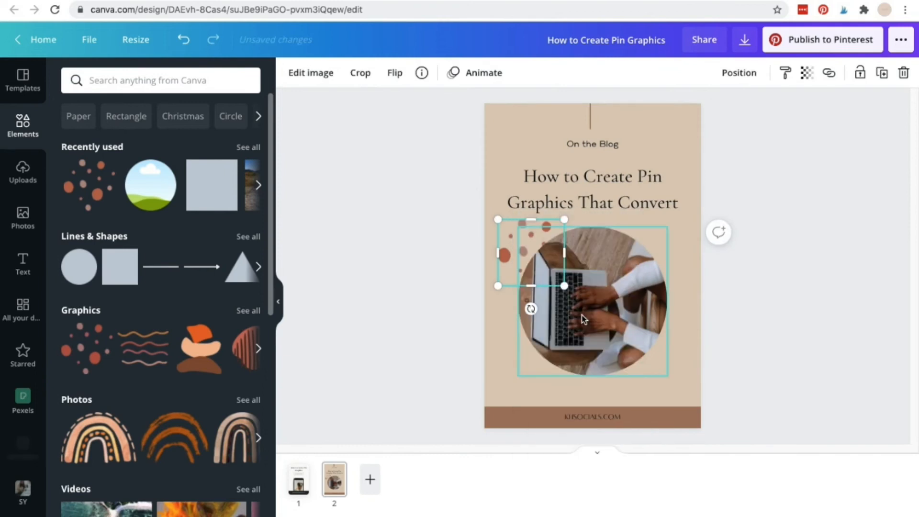
left_click(496, 364)
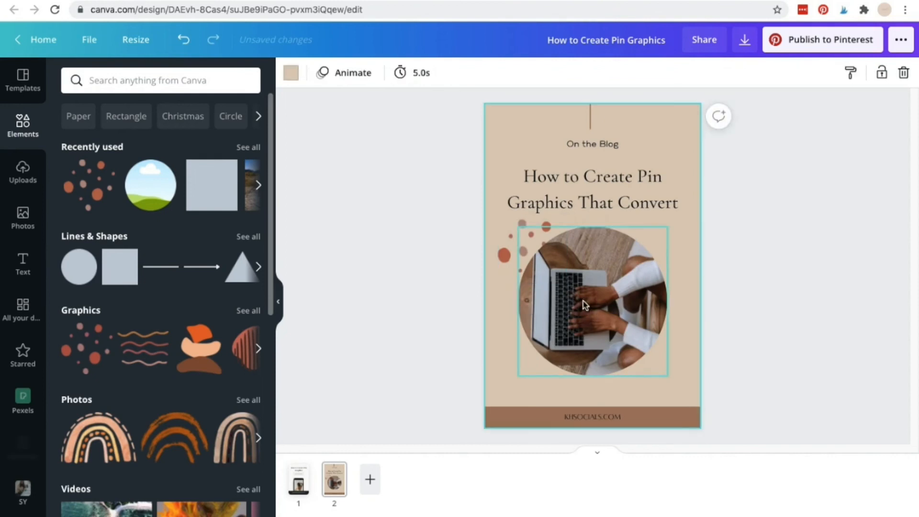
Send the circular laptop photo to the back, behind the terracotta dots.
left_click(530, 248)
right_click(531, 248)
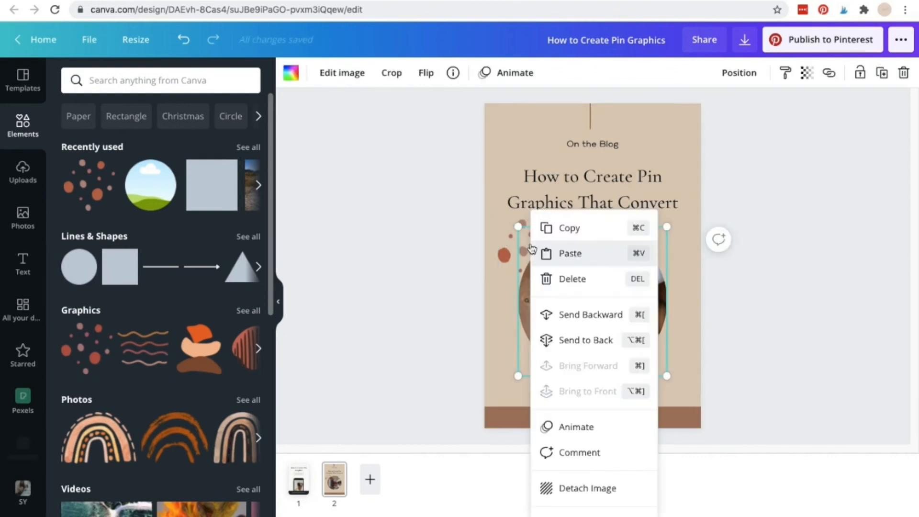
left_click(581, 339)
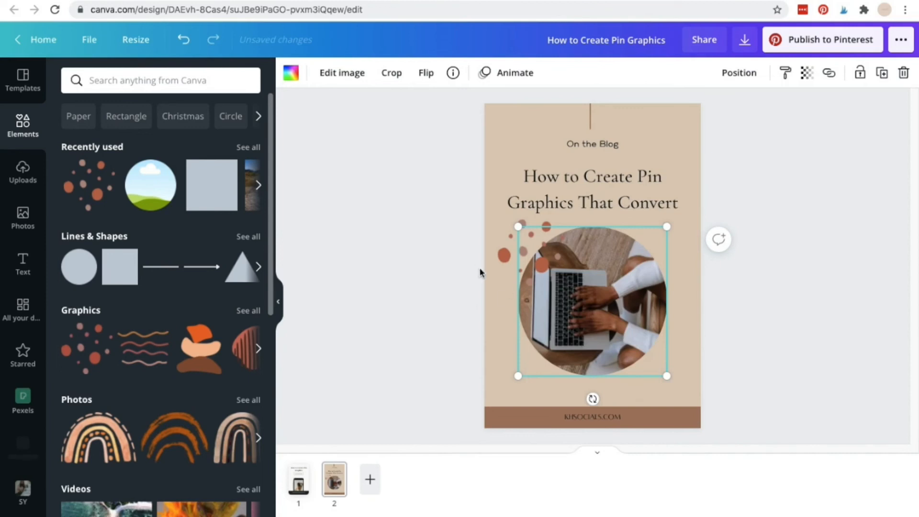
Send the terracotta dots graphic to the back of the layer order, behind the circular laptop photo.
left_click(498, 292)
left_click(526, 262)
right_click(526, 262)
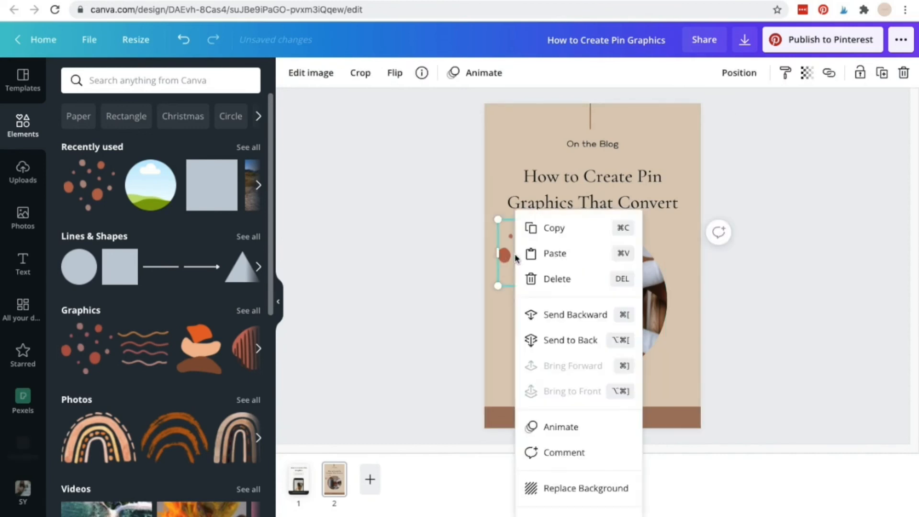
left_click(573, 339)
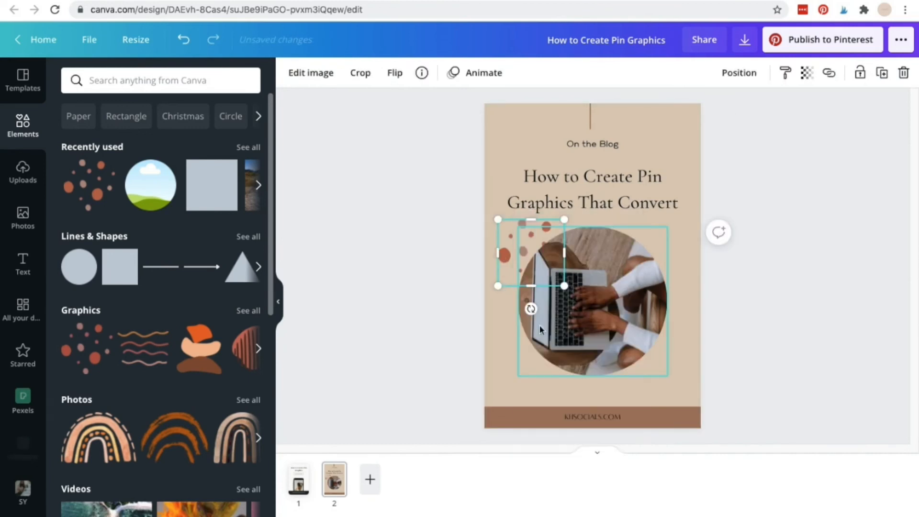
left_click(501, 329)
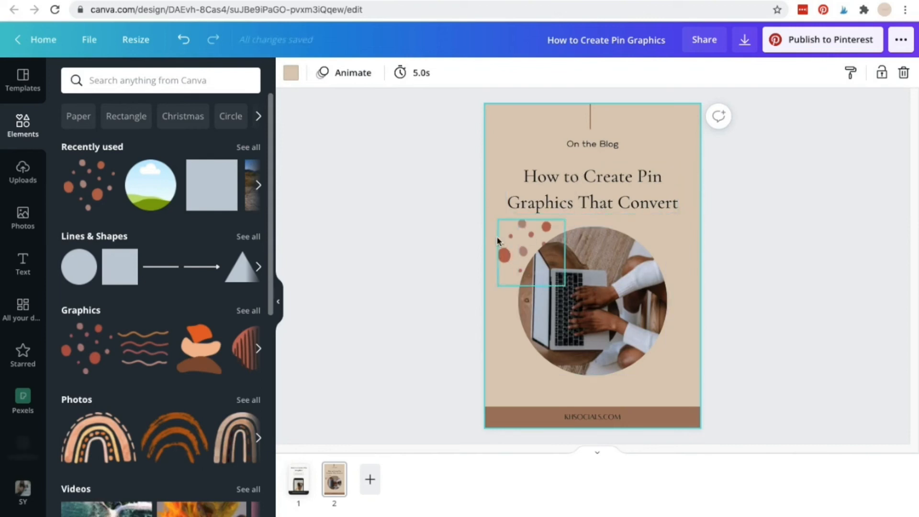
right_click(509, 253)
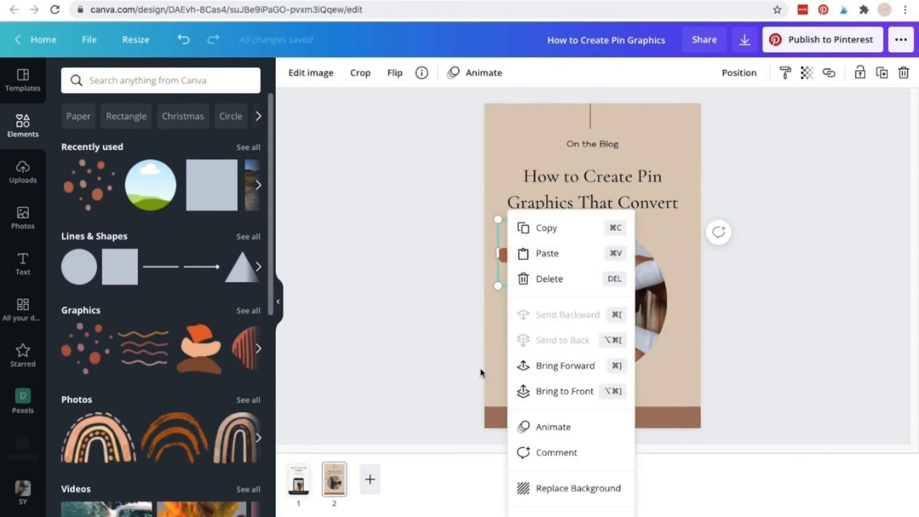
left_click(688, 376)
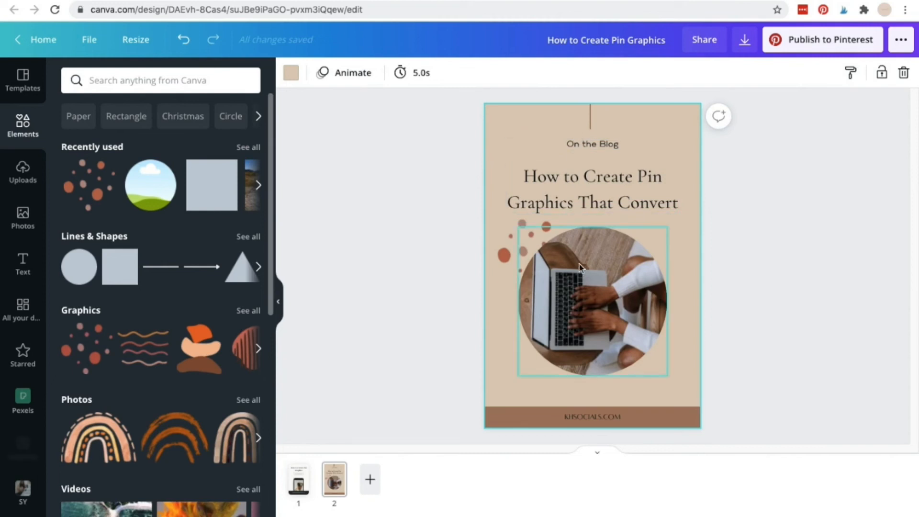
left_click(508, 249)
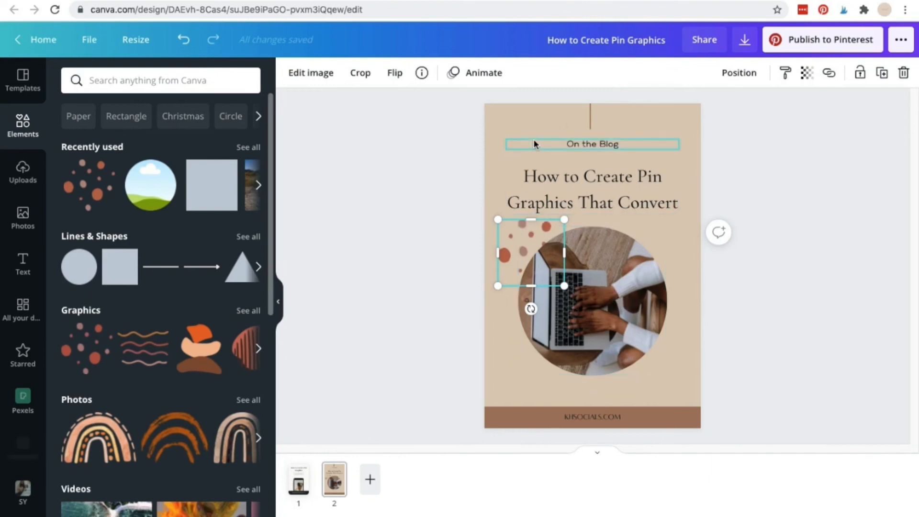
left_click(775, 276)
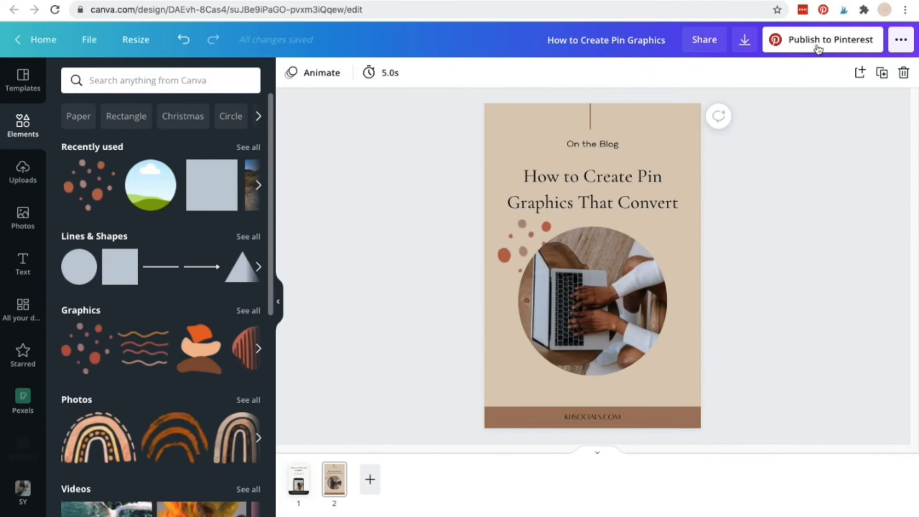
Open the download settings for the design, check the available file types and keep PNG.
left_click(906, 44)
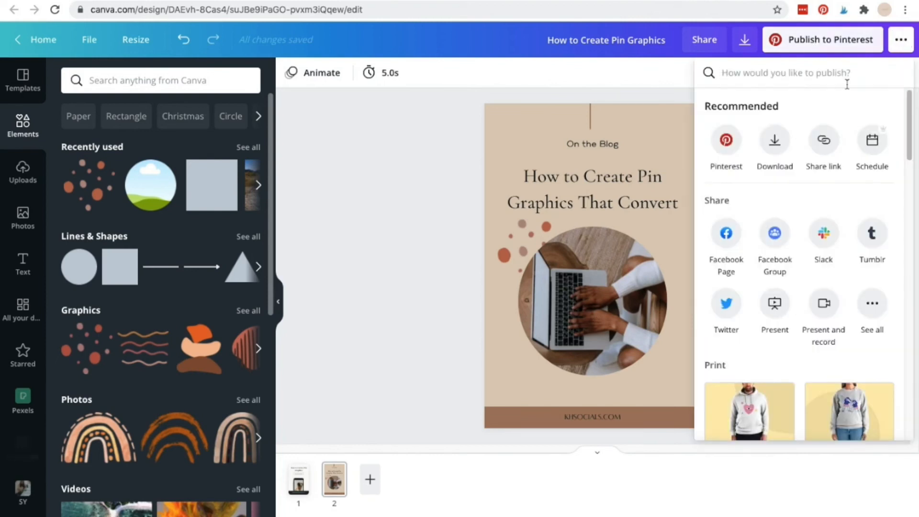
left_click(773, 141)
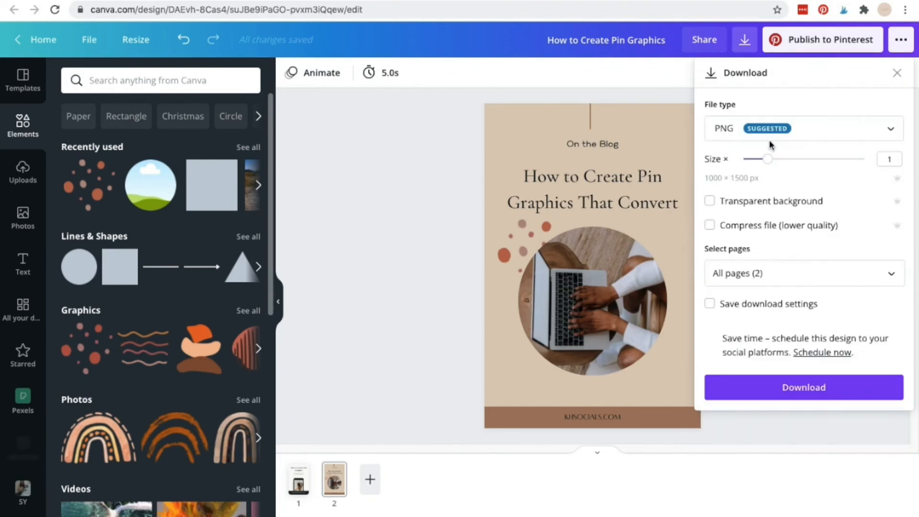
left_click(849, 134)
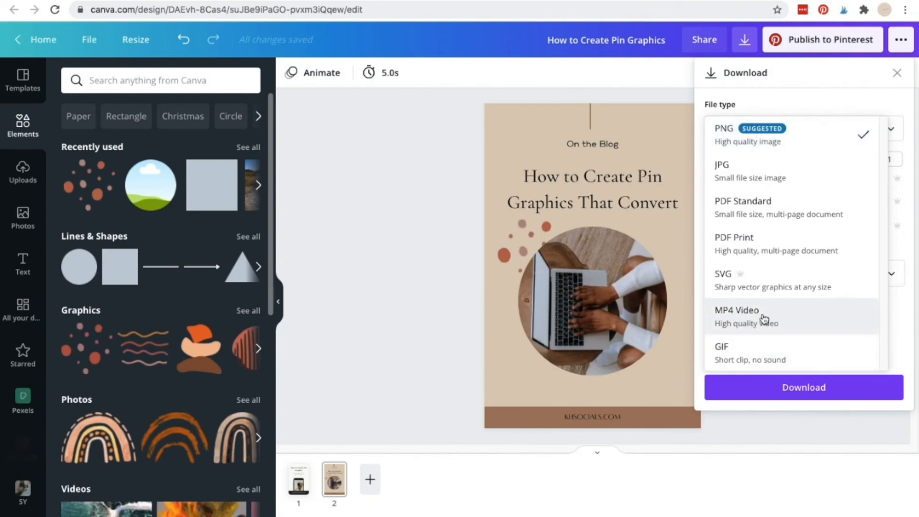
left_click(806, 137)
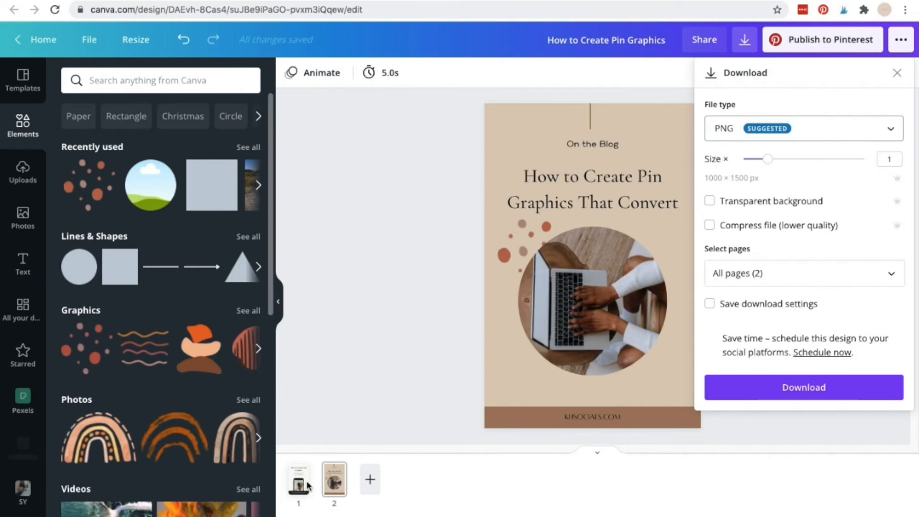
Limit the download to Page 2, download the pin and dismiss the saved-design message.
left_click(886, 280)
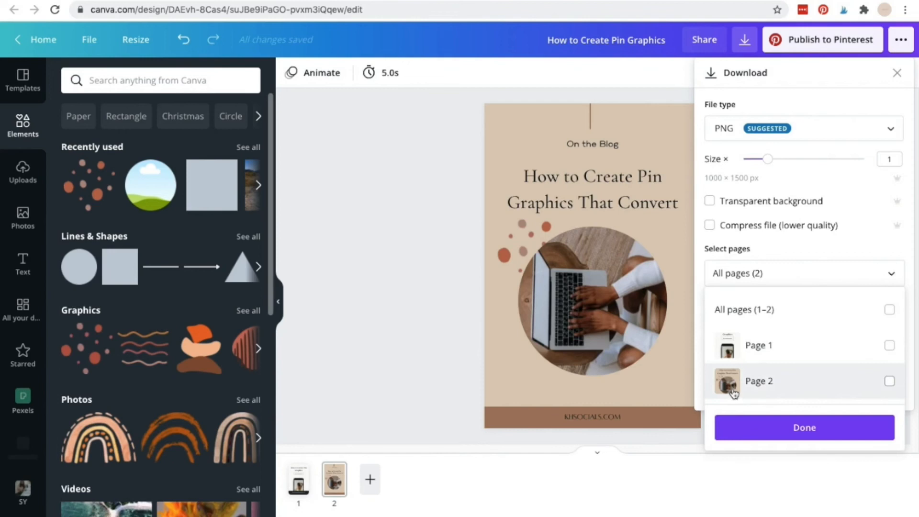
left_click(889, 382)
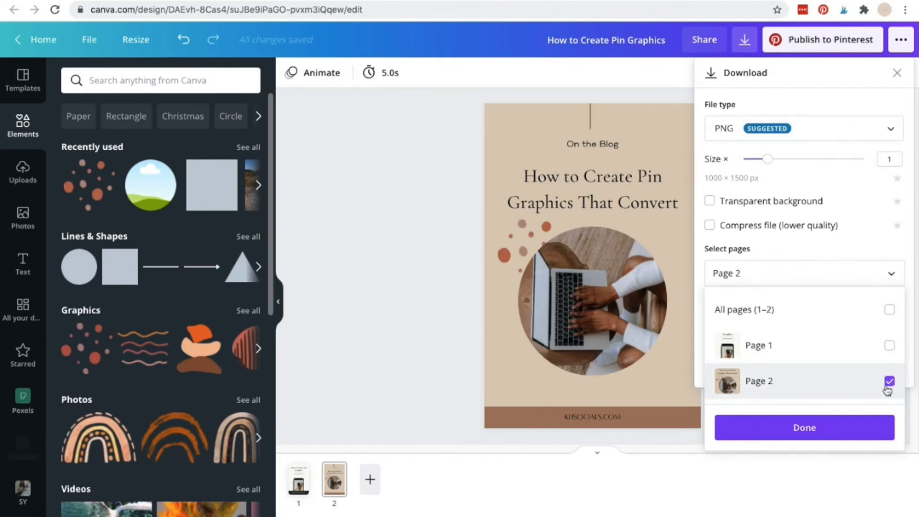
left_click(824, 431)
left_click(804, 388)
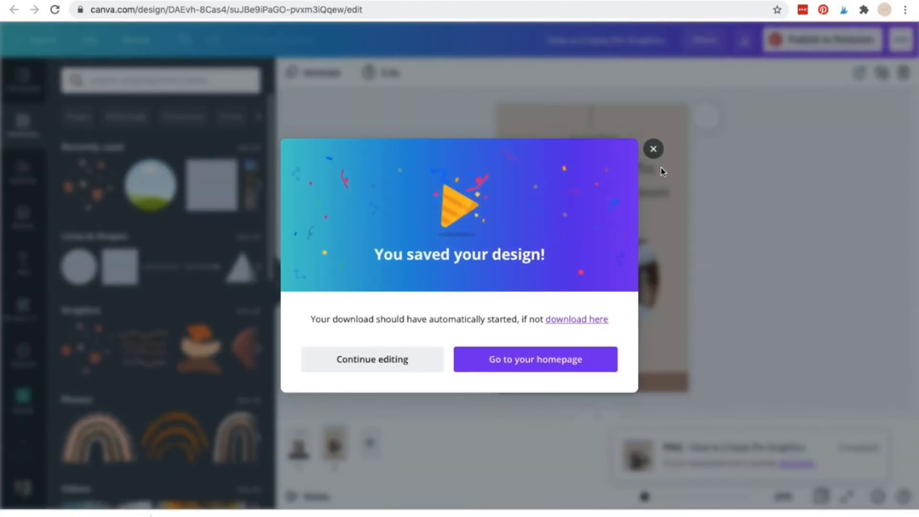
left_click(653, 150)
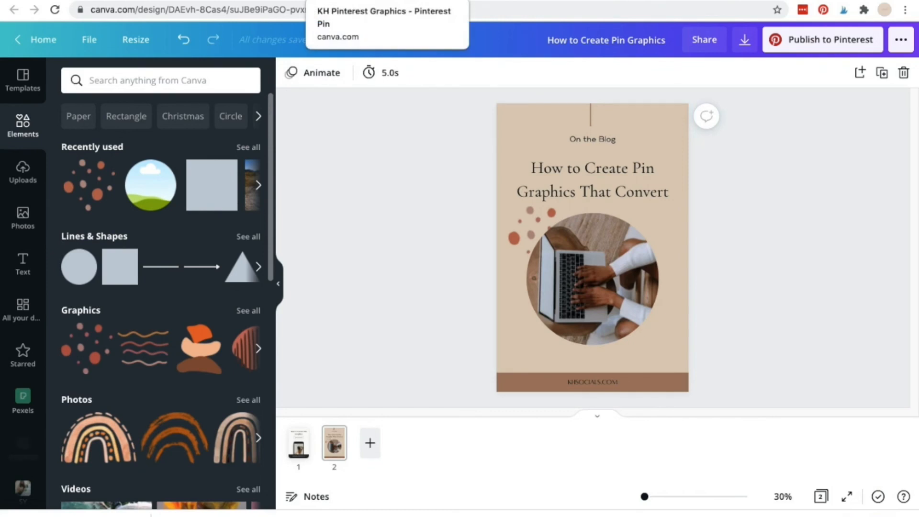
Switch to the "KH Pinterest Graphics" design and look through its pin designs on pages 1 to 9.
left_click(345, 1)
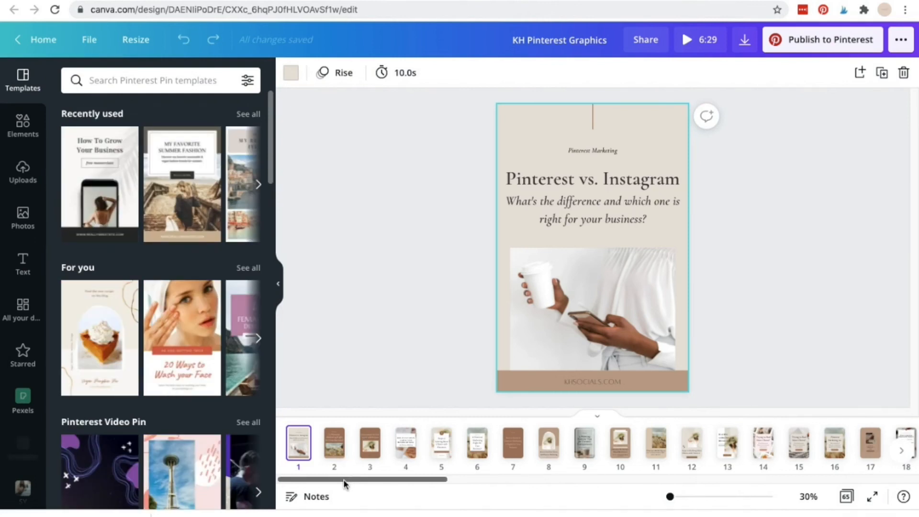
left_click(372, 283)
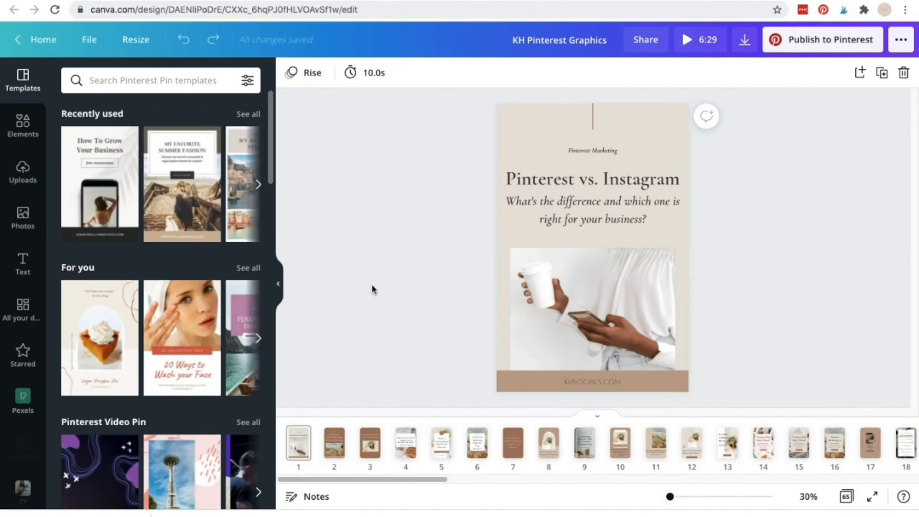
left_click(306, 452)
left_click(334, 450)
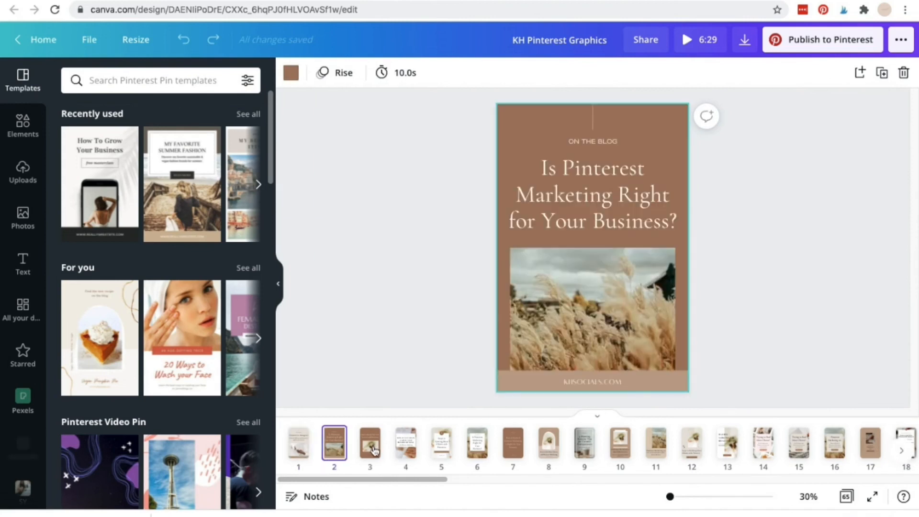
left_click(369, 445)
left_click(407, 450)
left_click(442, 450)
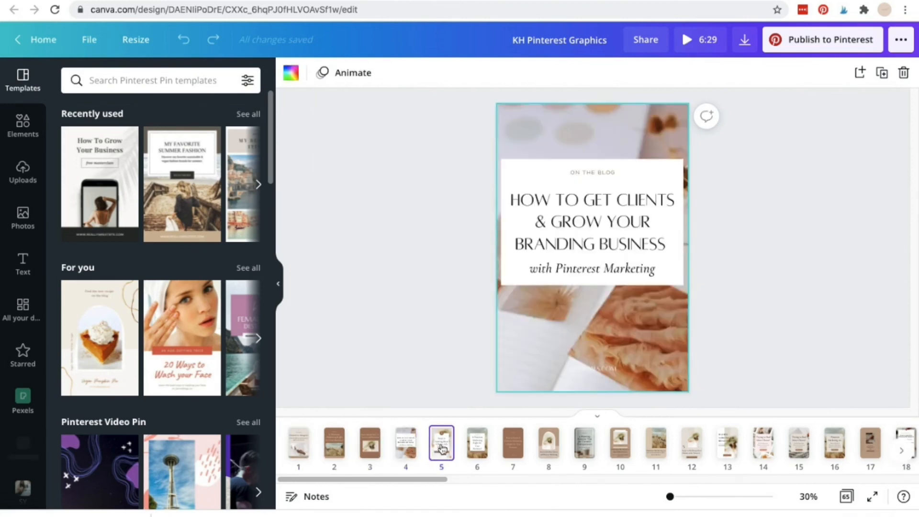
left_click(476, 450)
left_click(513, 452)
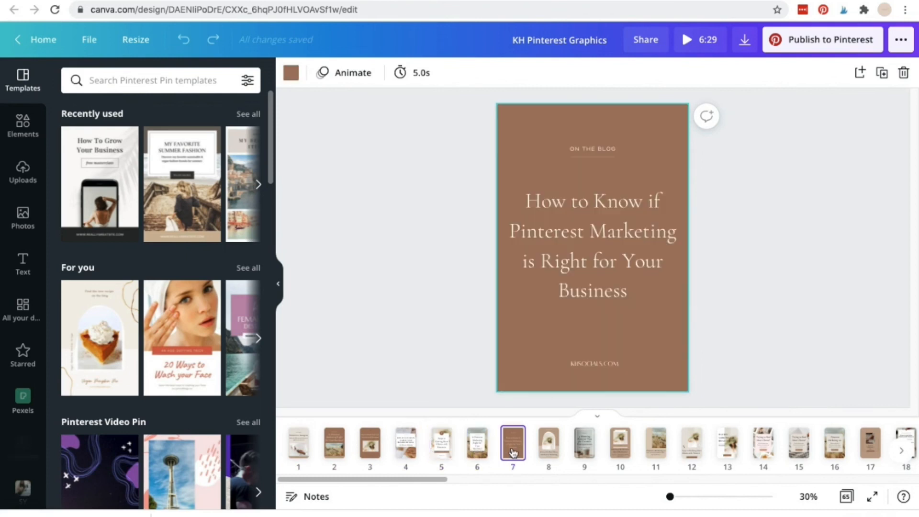
left_click(550, 450)
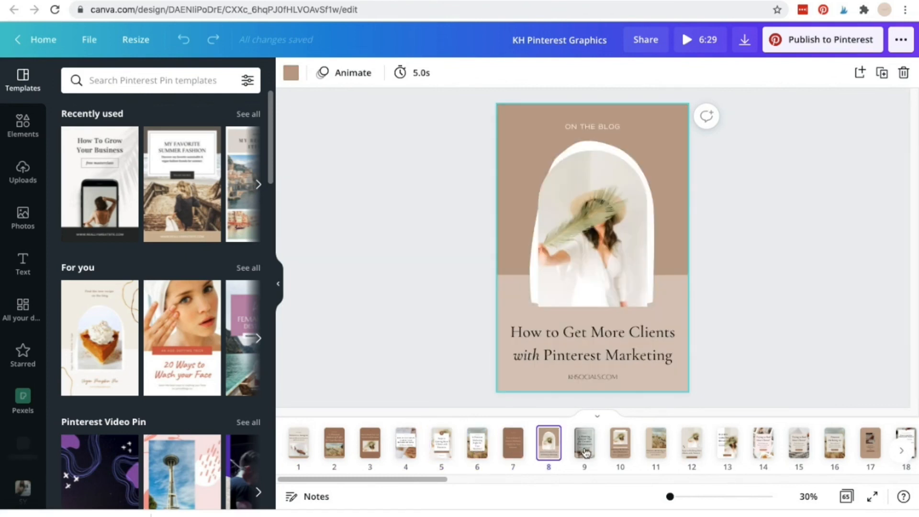
left_click(585, 451)
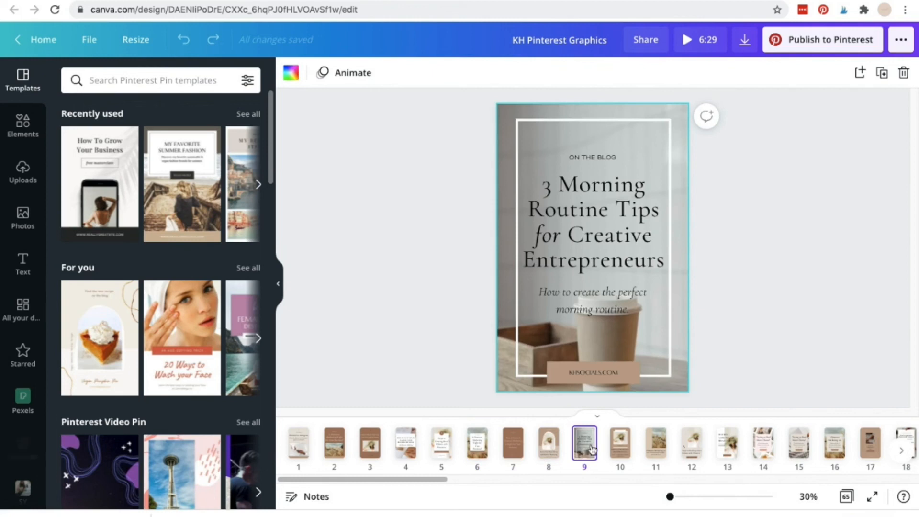
Review the pin designs on pages 10, 11 and 47, and check the fonts of page 47's title and "FREE GUIDE" text.
left_click(619, 450)
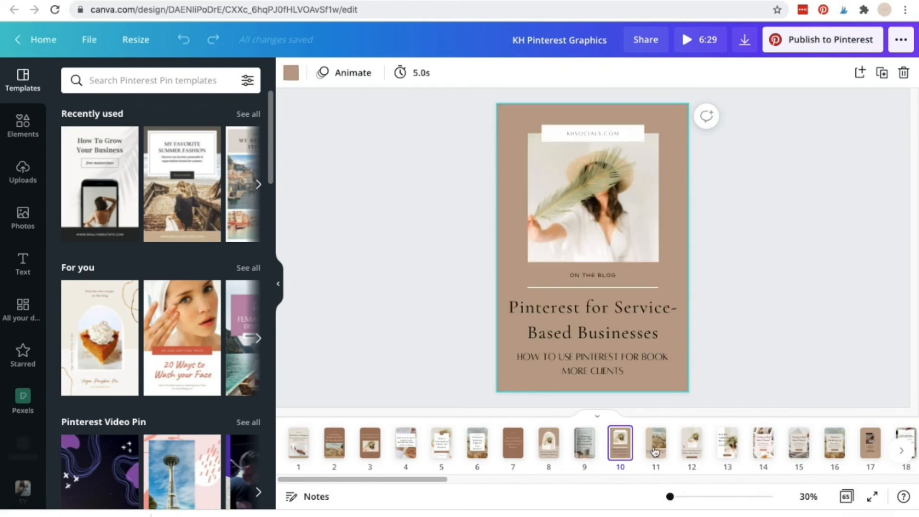
left_click(658, 451)
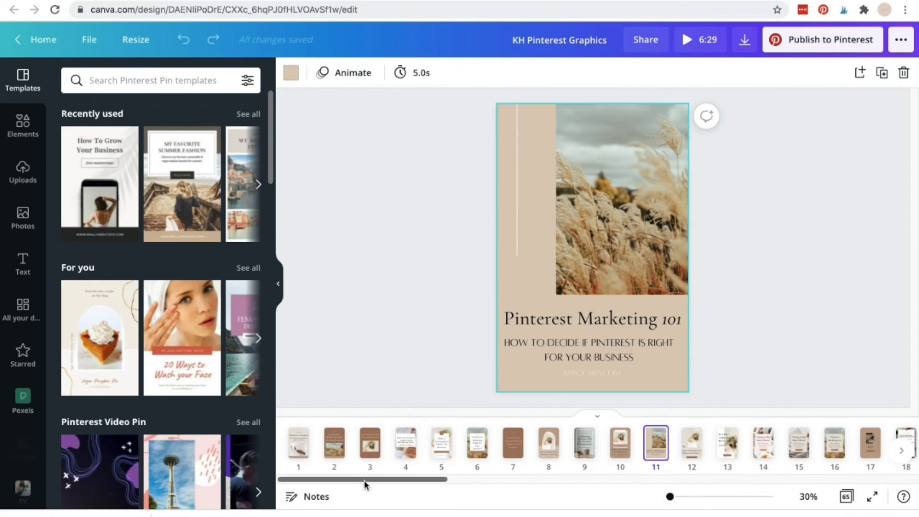
left_click_drag(363, 480, 691, 498)
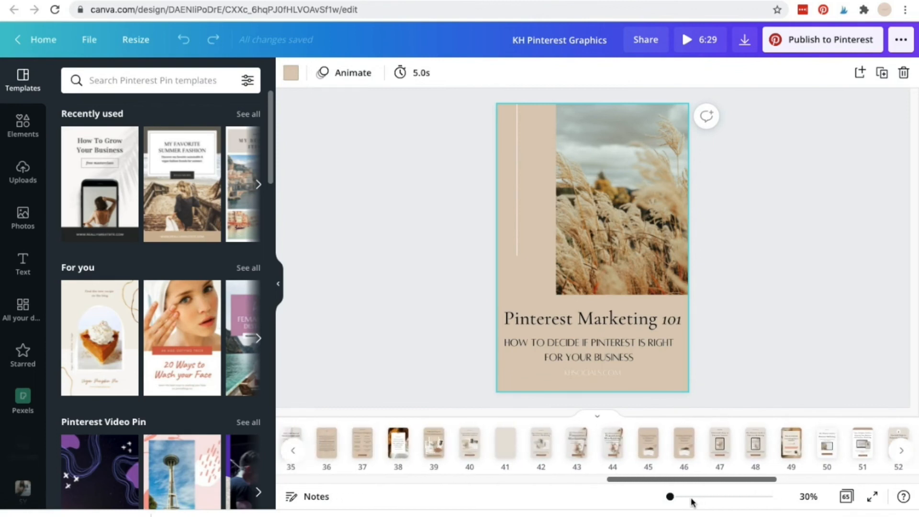
left_click(718, 449)
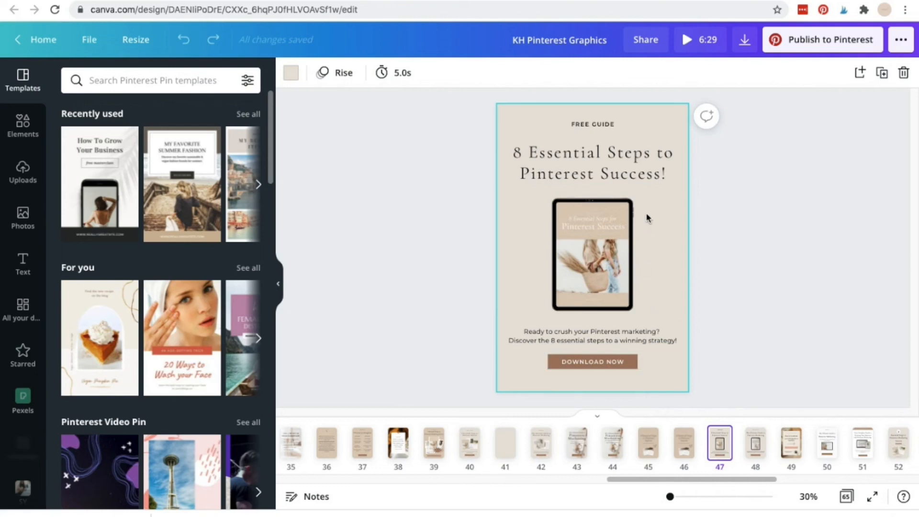
left_click(534, 172)
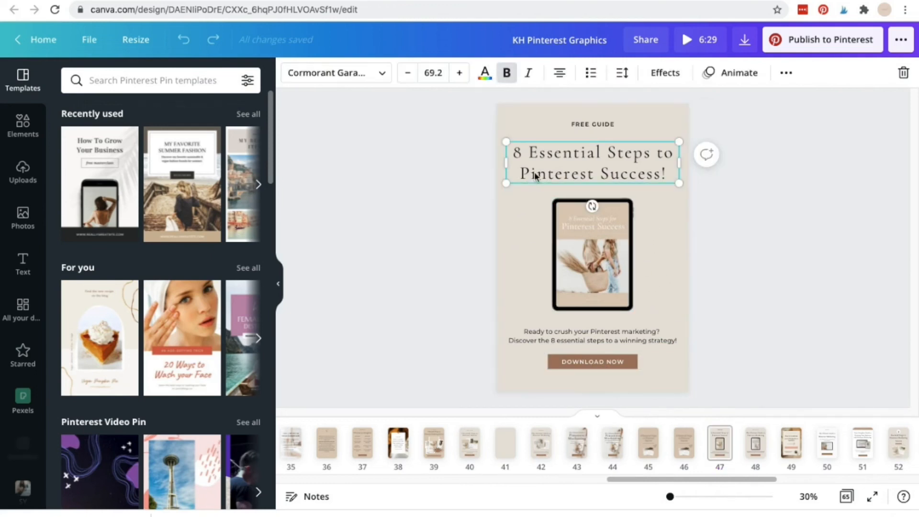
left_click(576, 125)
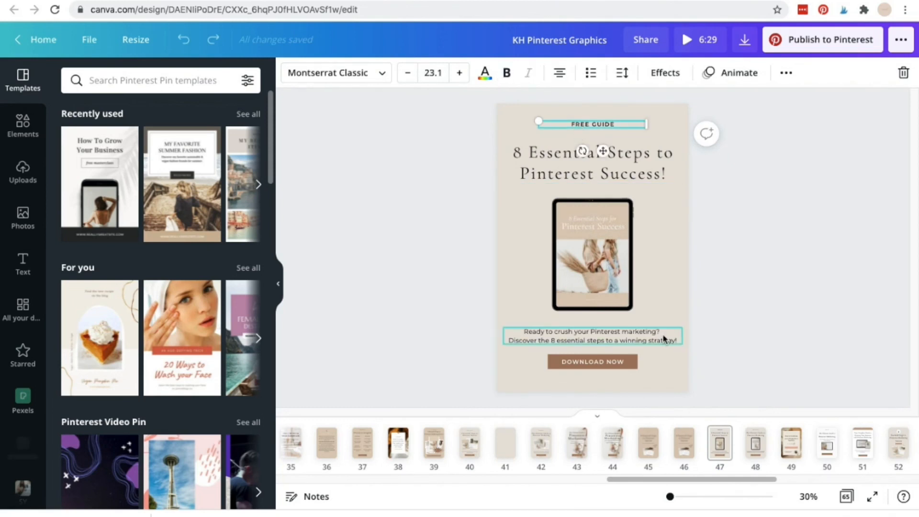
Compare the guide pins on pages 50, 47 and 46, and bring the first page thumbnails back into view.
left_click(830, 449)
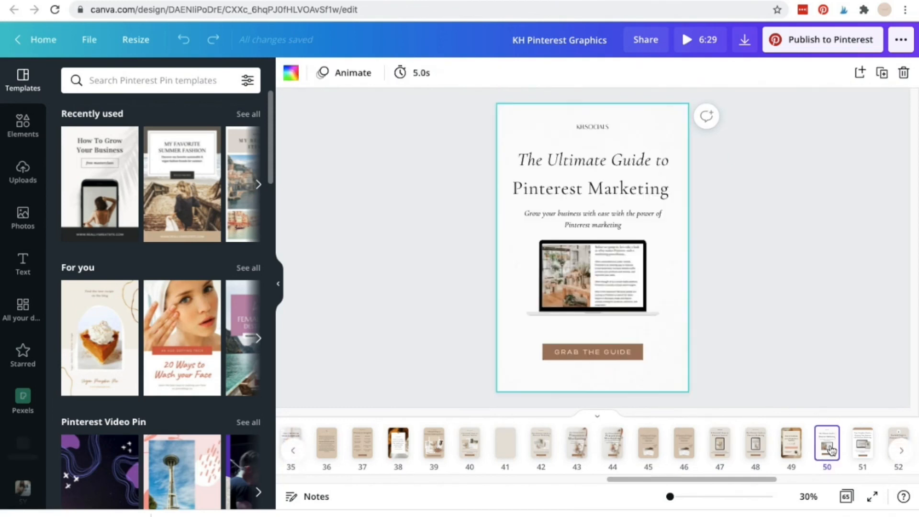
left_click(720, 452)
left_click(684, 451)
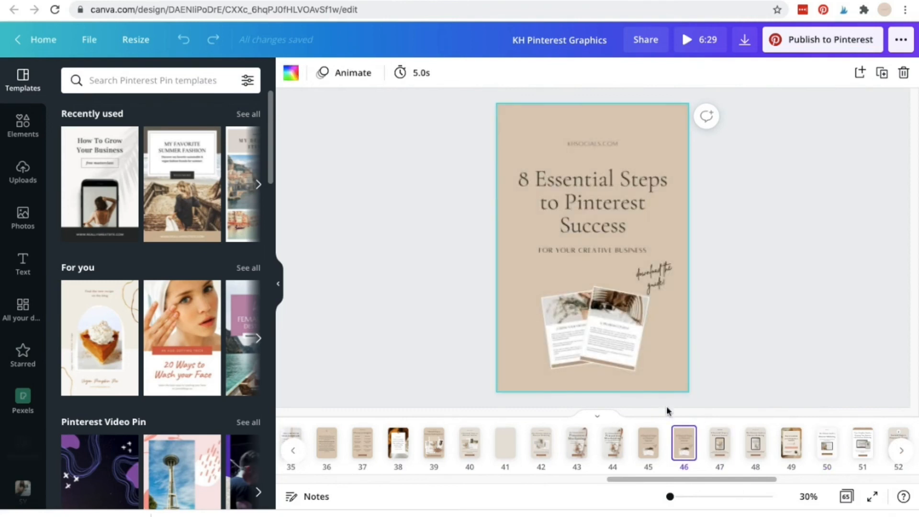
left_click_drag(700, 479, 352, 488)
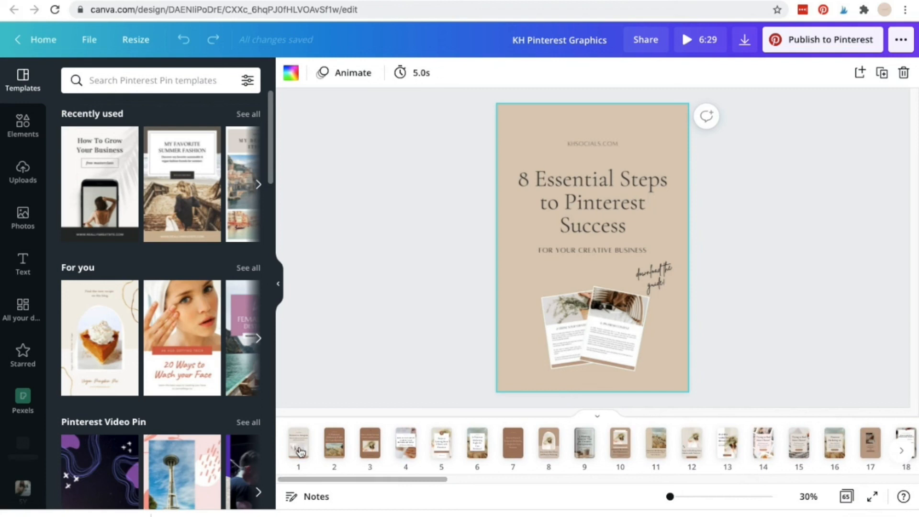